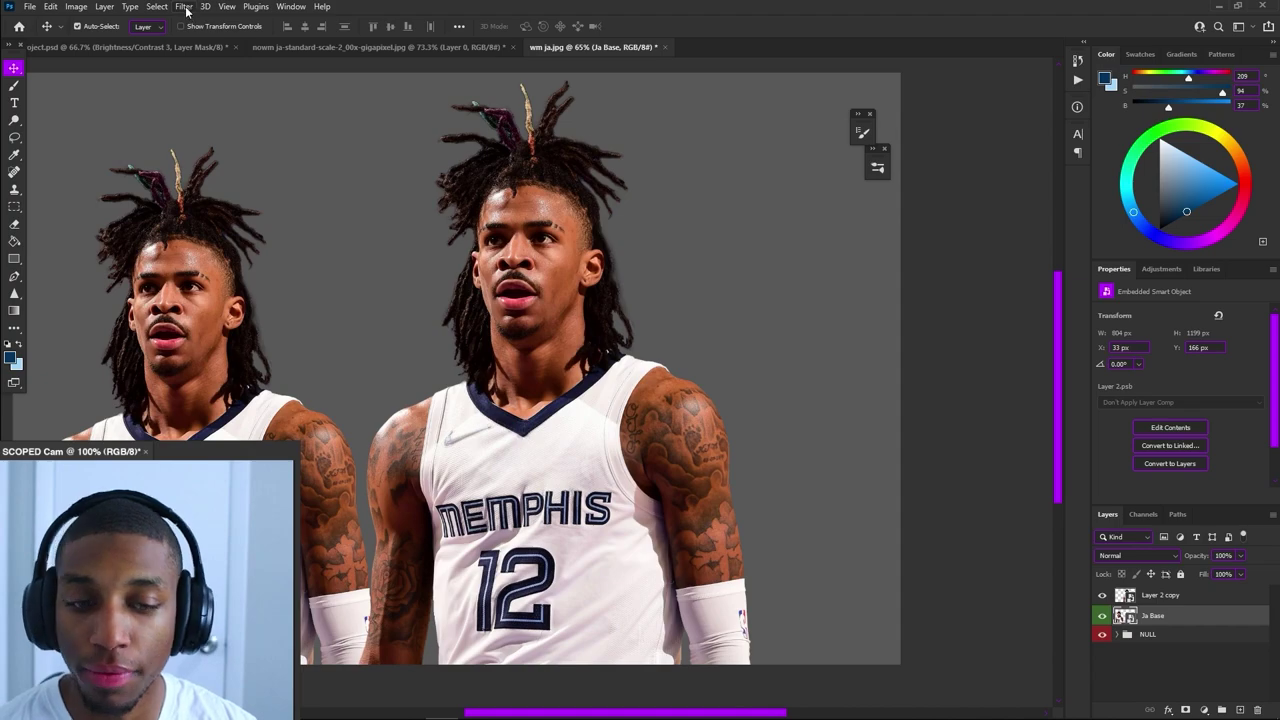
Open the Camera Raw Filter for the enlarged player cutout, maximize its window and expand the Basic adjustments
click(185, 7)
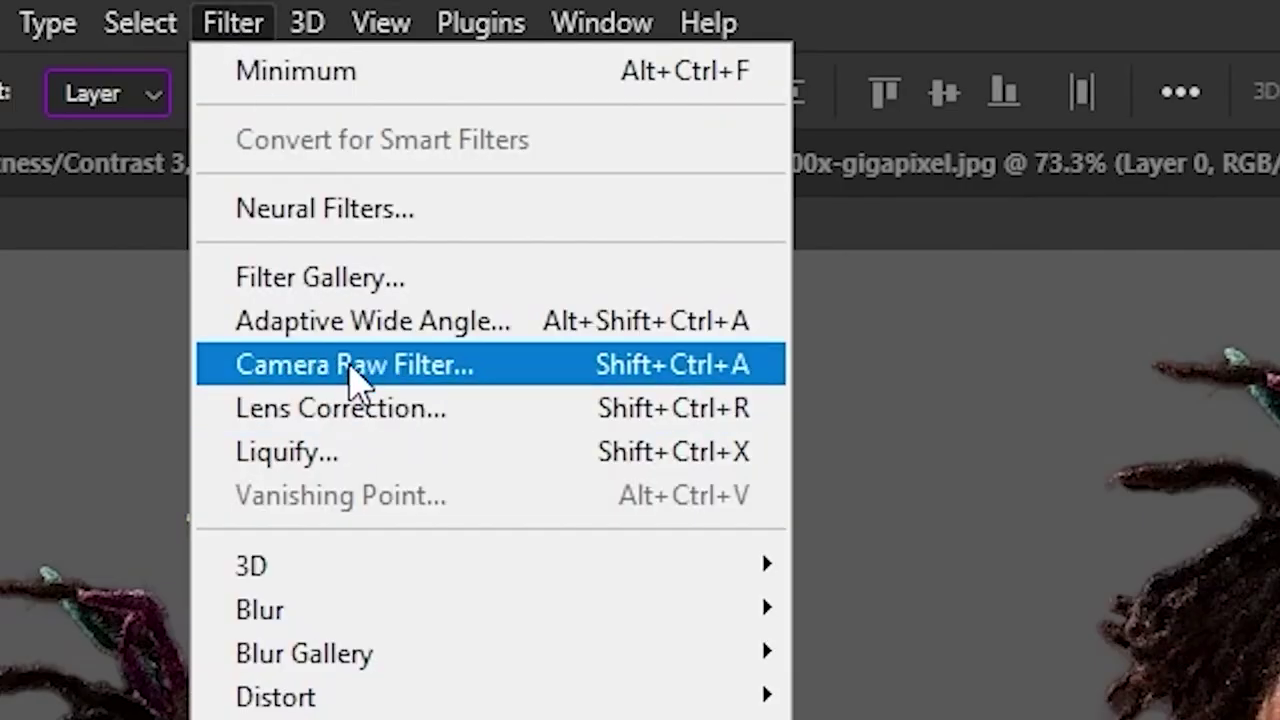
click(220, 110)
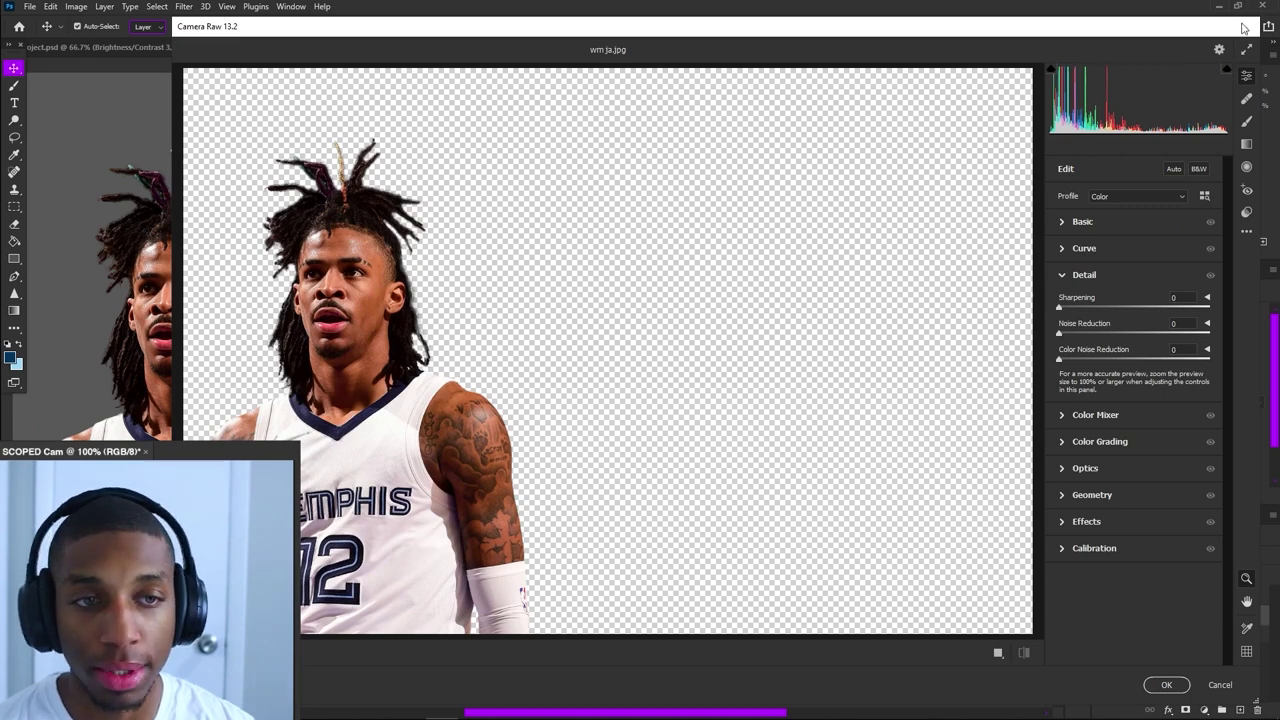
click(1245, 49)
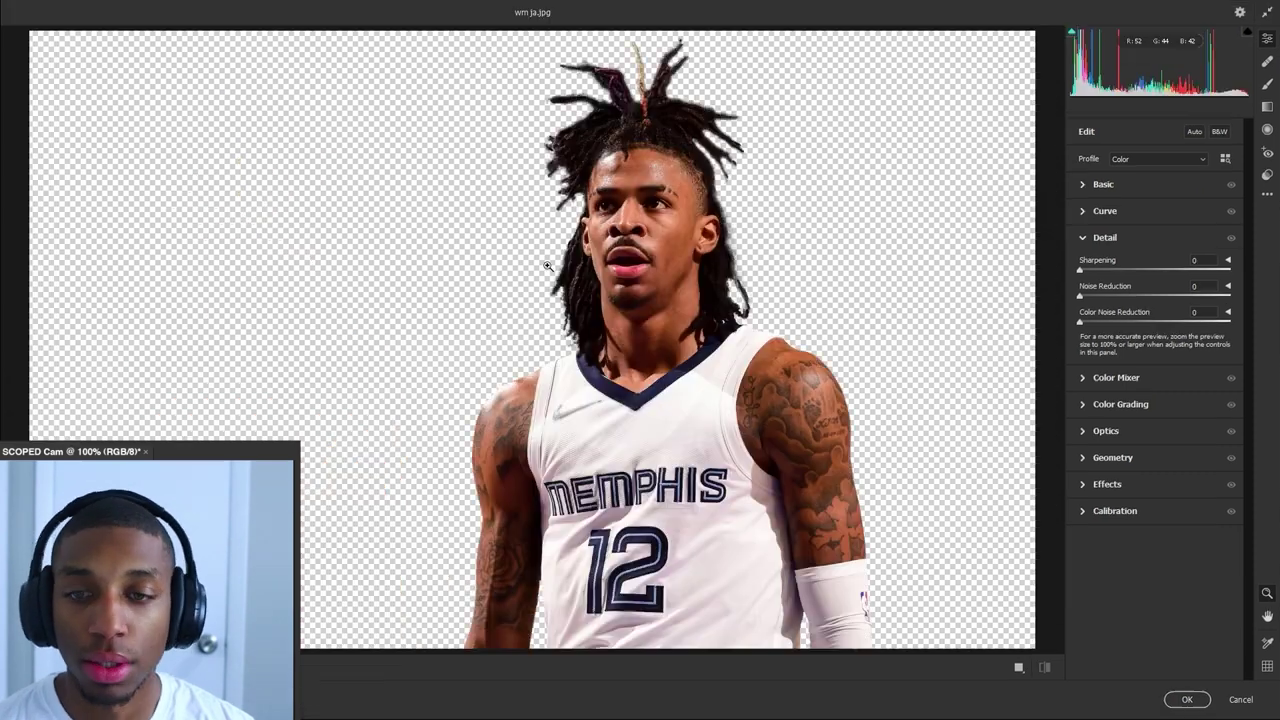
click(1081, 185)
click(1081, 185)
click(1081, 185)
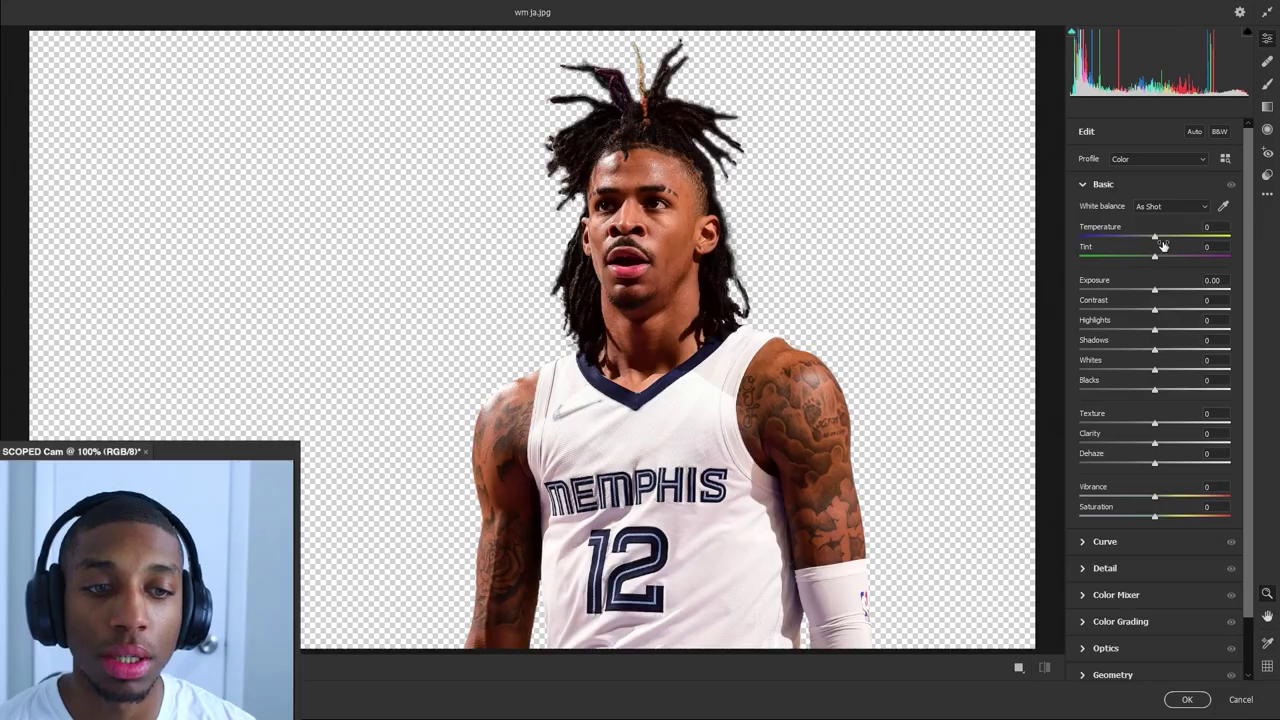
Try a warmer Temperature and a higher Contrast in the Basic adjustments, resetting each slider to 0
mouse_move(888, 261)
mouse_down()
mouse_move(750, 261)
mouse_move(905, 251)
mouse_up()
mouse_move(1167, 246)
mouse_down()
mouse_move(1126, 252)
mouse_move(1154, 238)
mouse_move(1113, 238)
mouse_move(1178, 240)
mouse_up()
double_click(1126, 255)
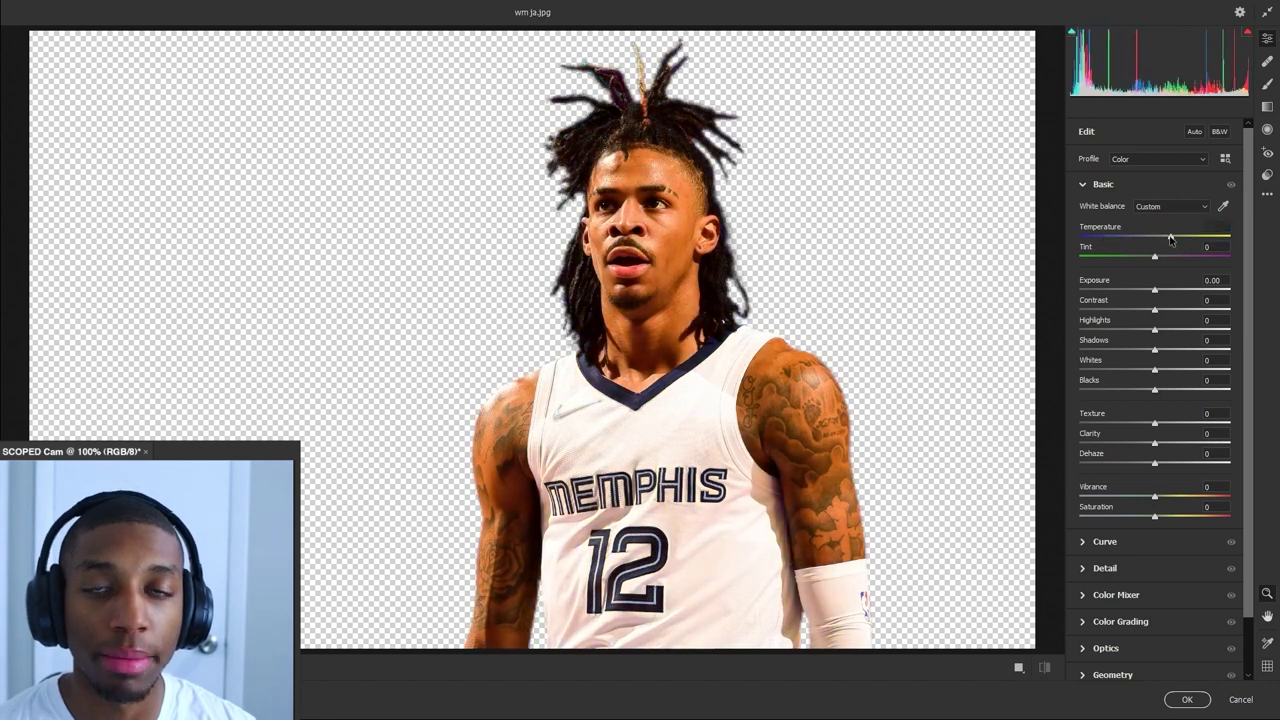
double_click(1178, 238)
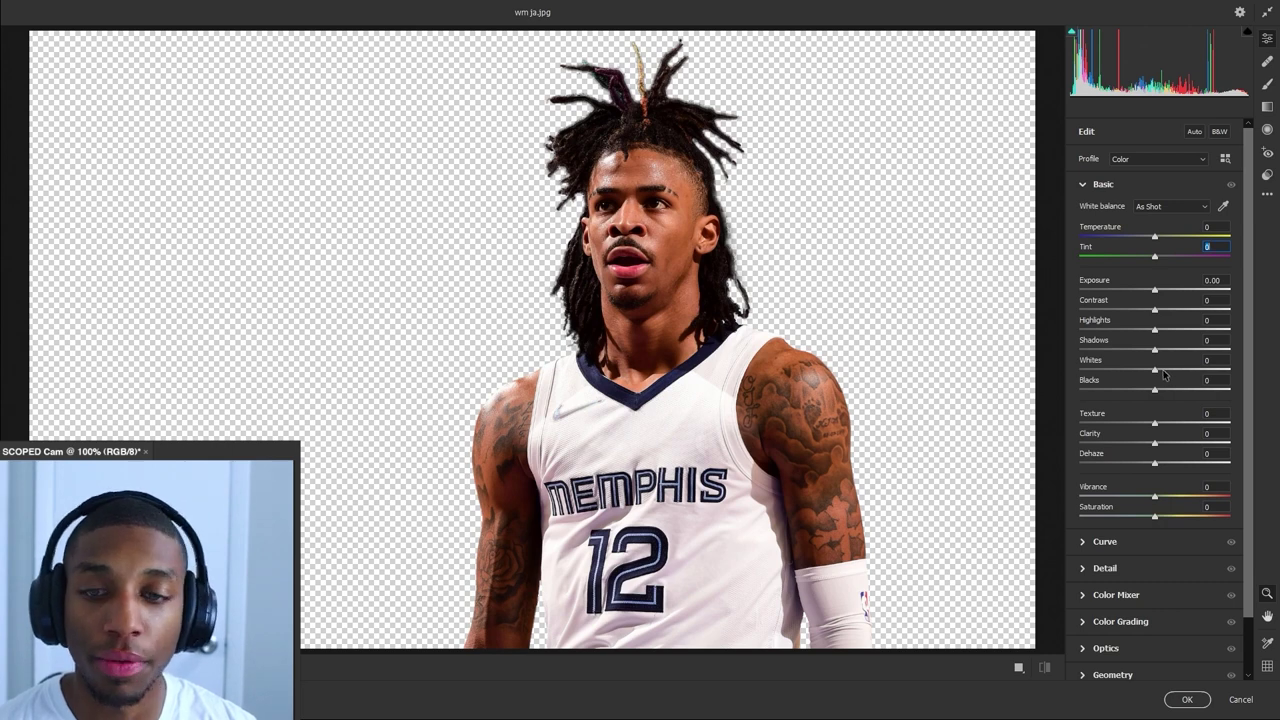
drag(1154, 310, 1200, 311)
double_click(1137, 310)
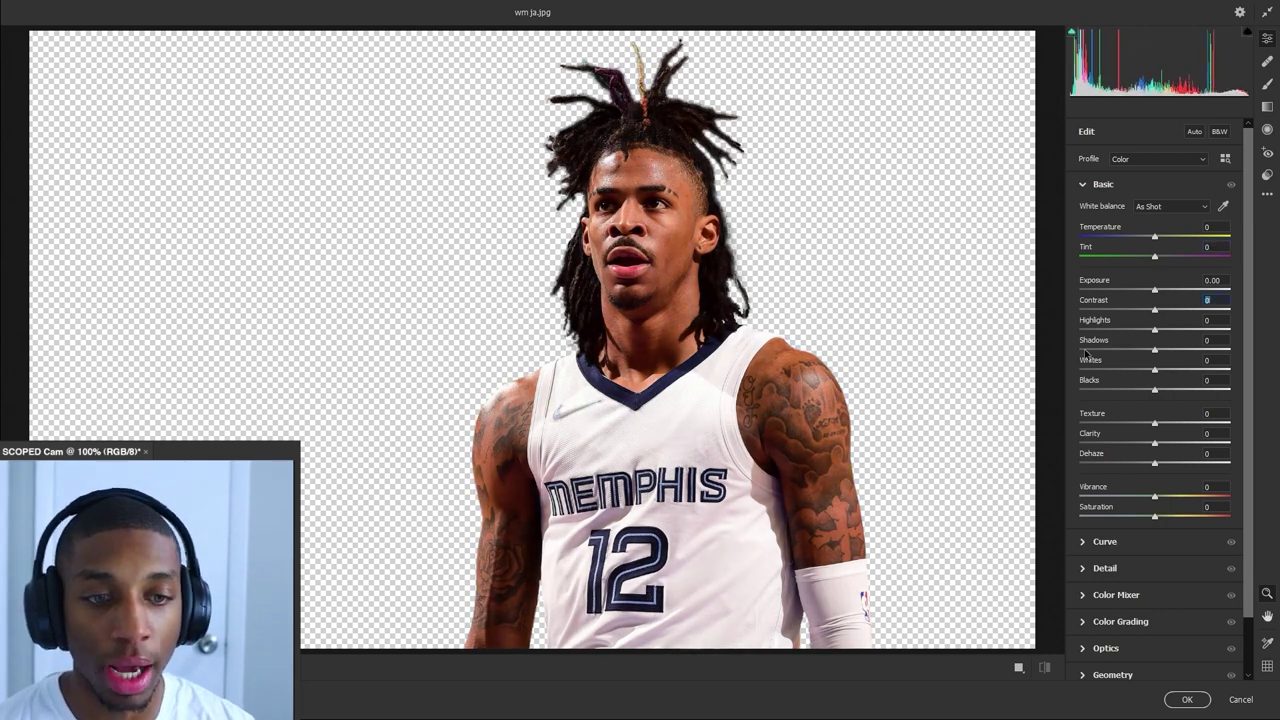
Set Contrast to +15, Highlights to -6, Shadows to -18, Whites to +45, Texture to +32, Clarity to +6 and Dehaze to +10
drag(1155, 390, 1142, 355)
double_click(1150, 390)
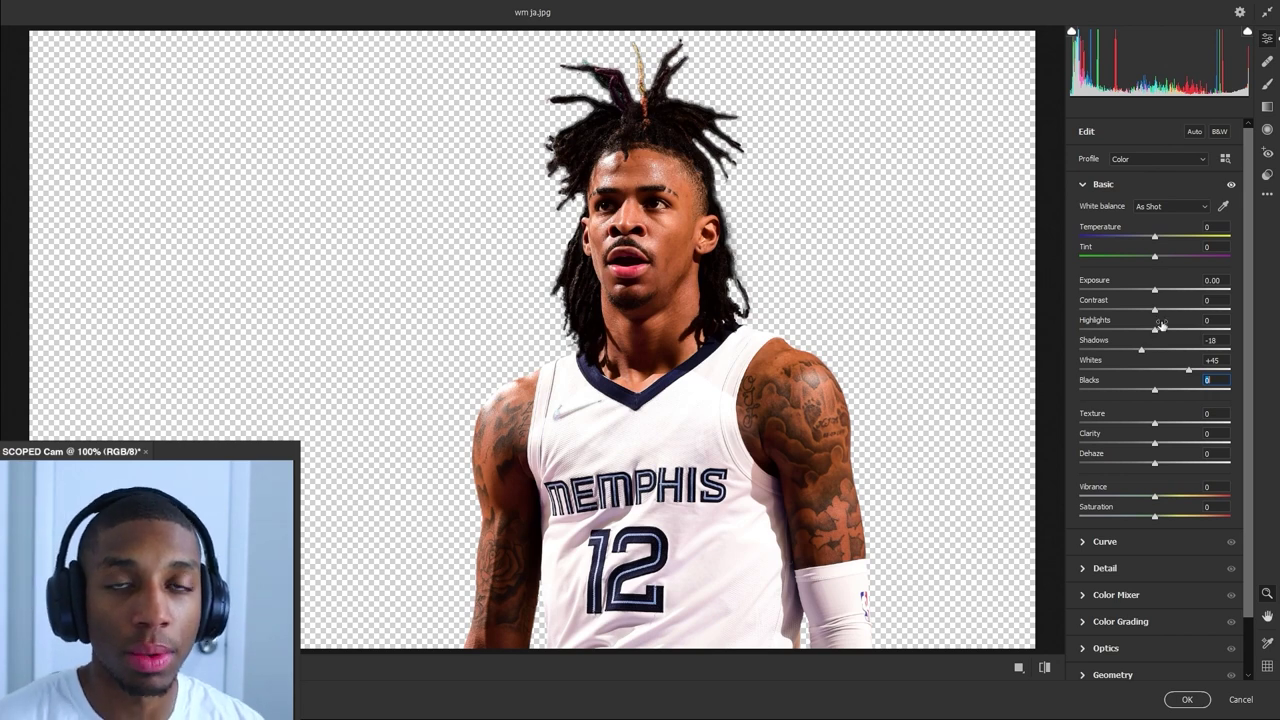
mouse_move(1156, 330)
mouse_down()
mouse_move(1255, 346)
mouse_move(1150, 348)
mouse_move(1268, 340)
mouse_move(1234, 333)
mouse_move(1176, 349)
mouse_move(1125, 333)
mouse_move(1157, 338)
mouse_move(1121, 341)
mouse_move(1139, 345)
mouse_up()
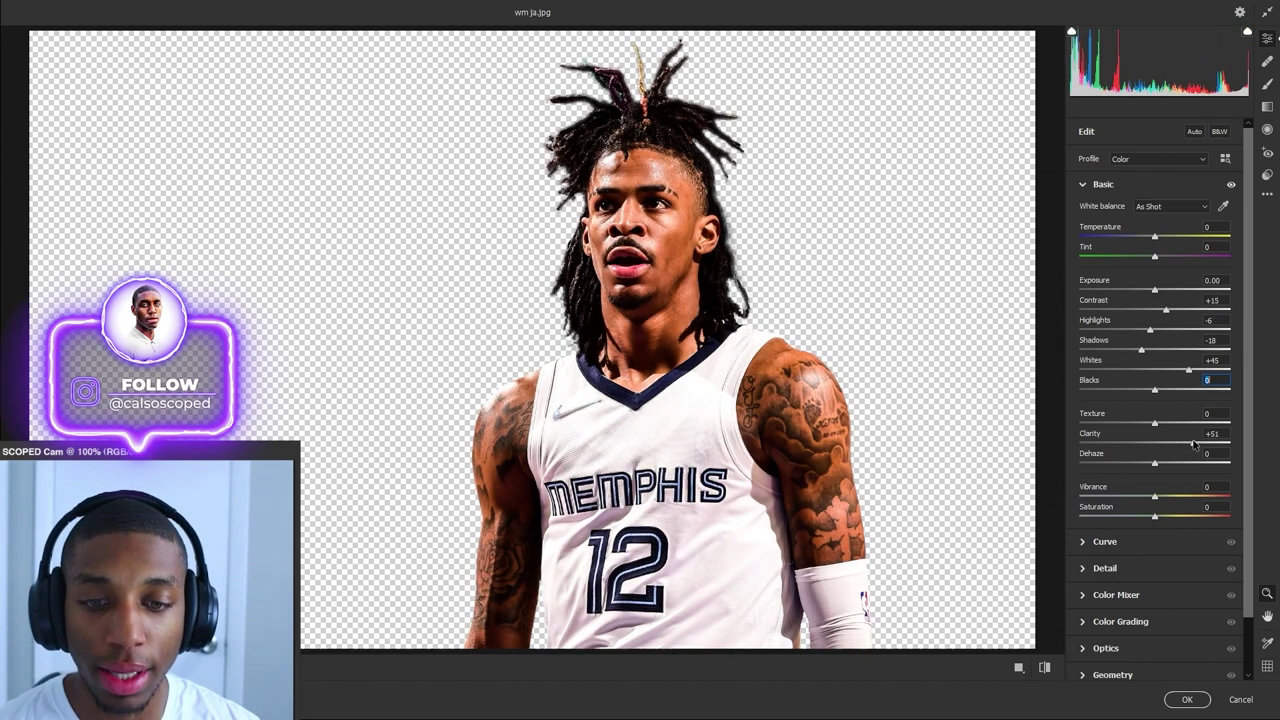
drag(1196, 442, 1172, 471)
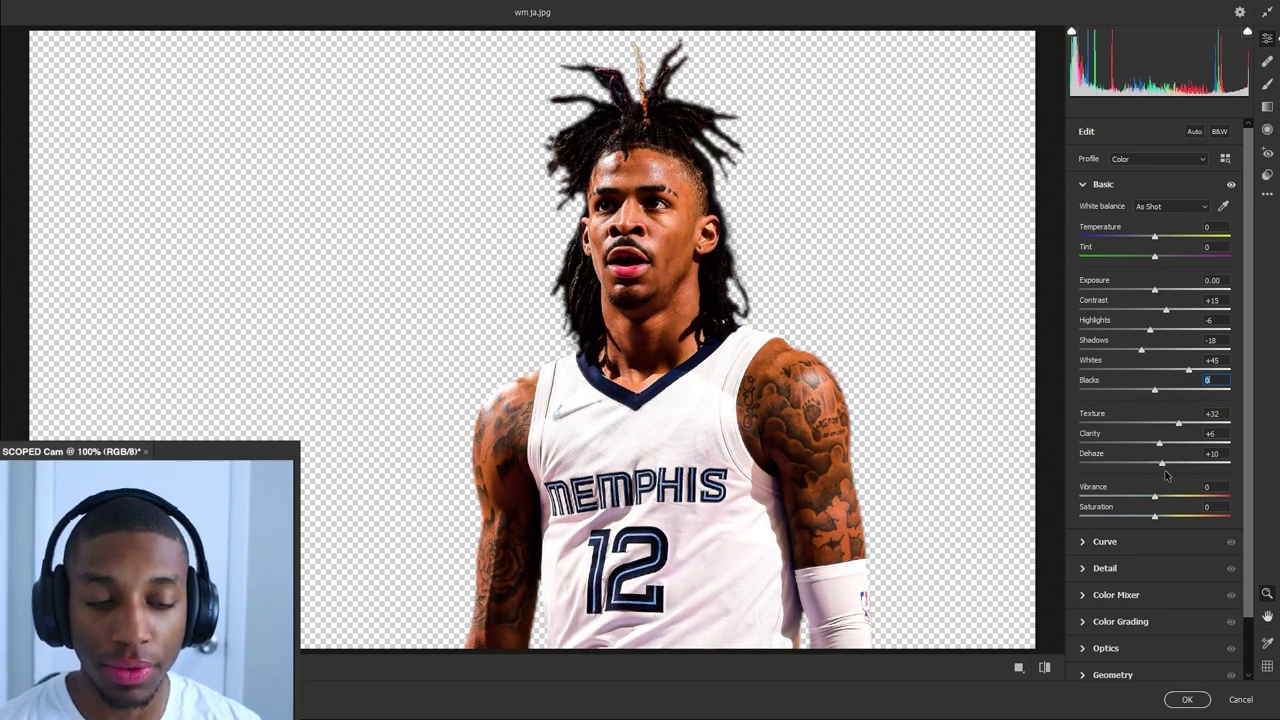
Try a Noise Reduction of about 65 in the Detail adjustments, reset it and collapse that section
click(1084, 567)
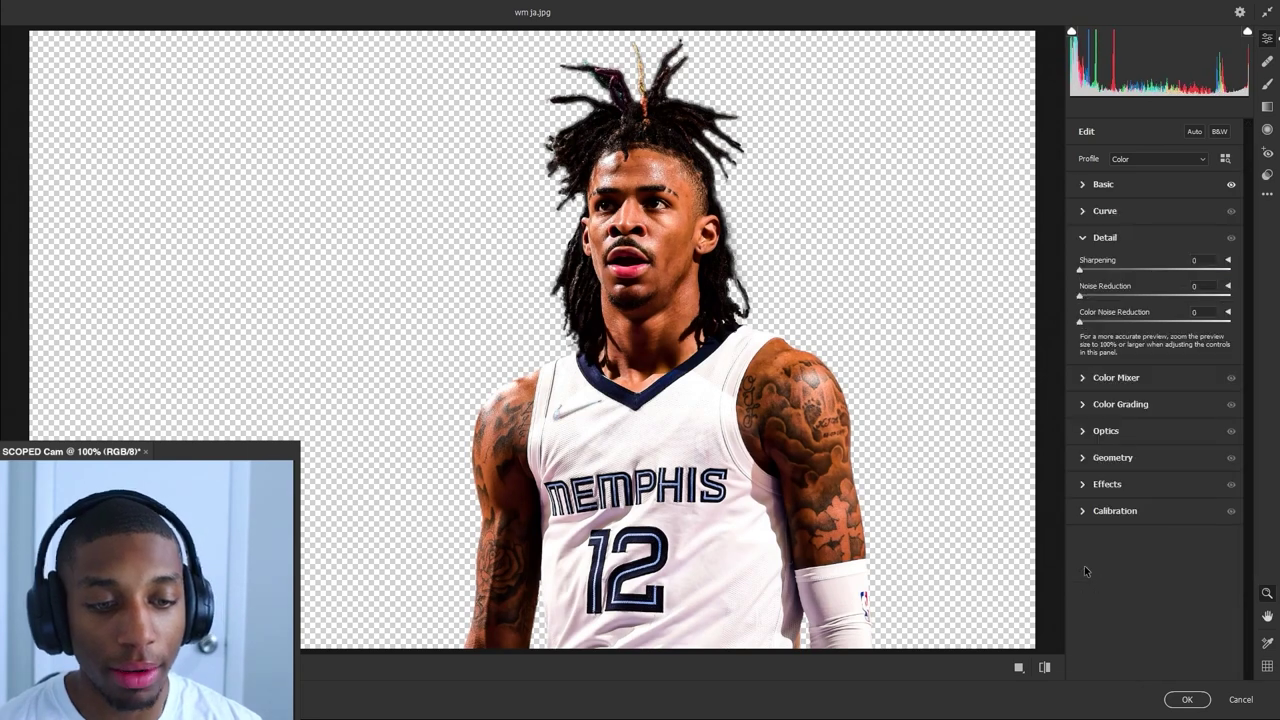
click(1085, 228)
click(1085, 240)
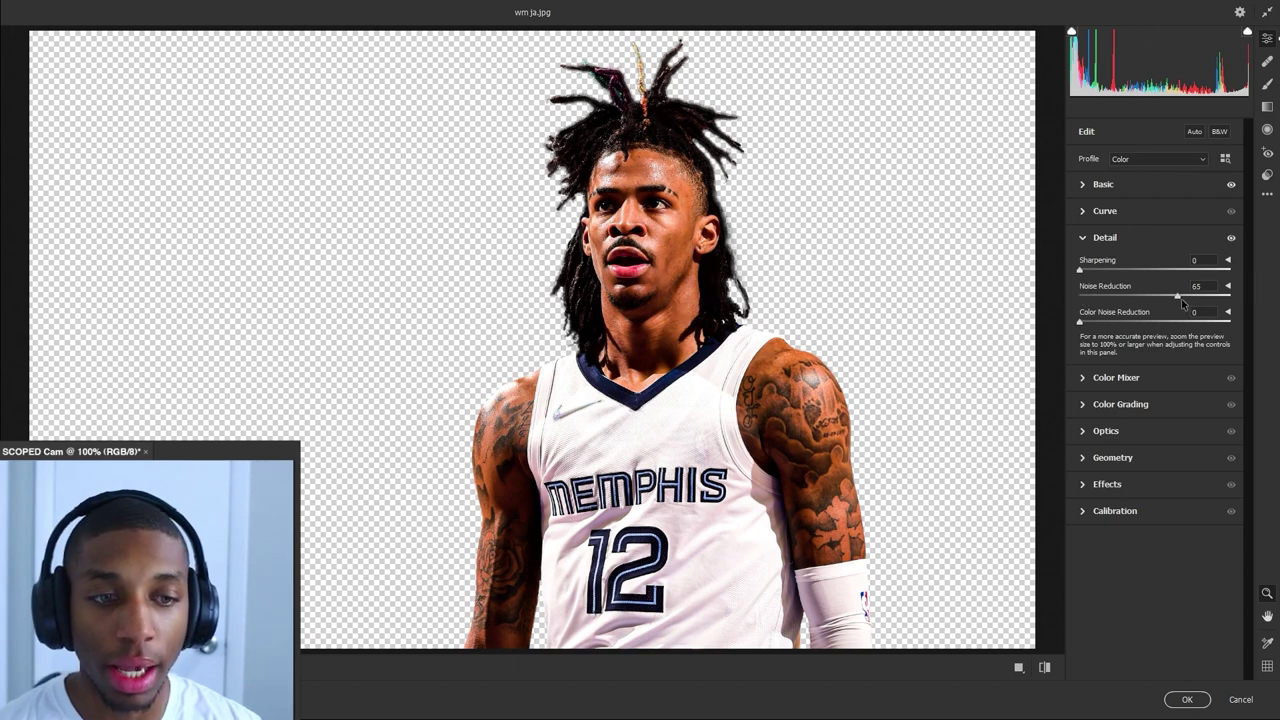
drag(1182, 295, 1193, 296)
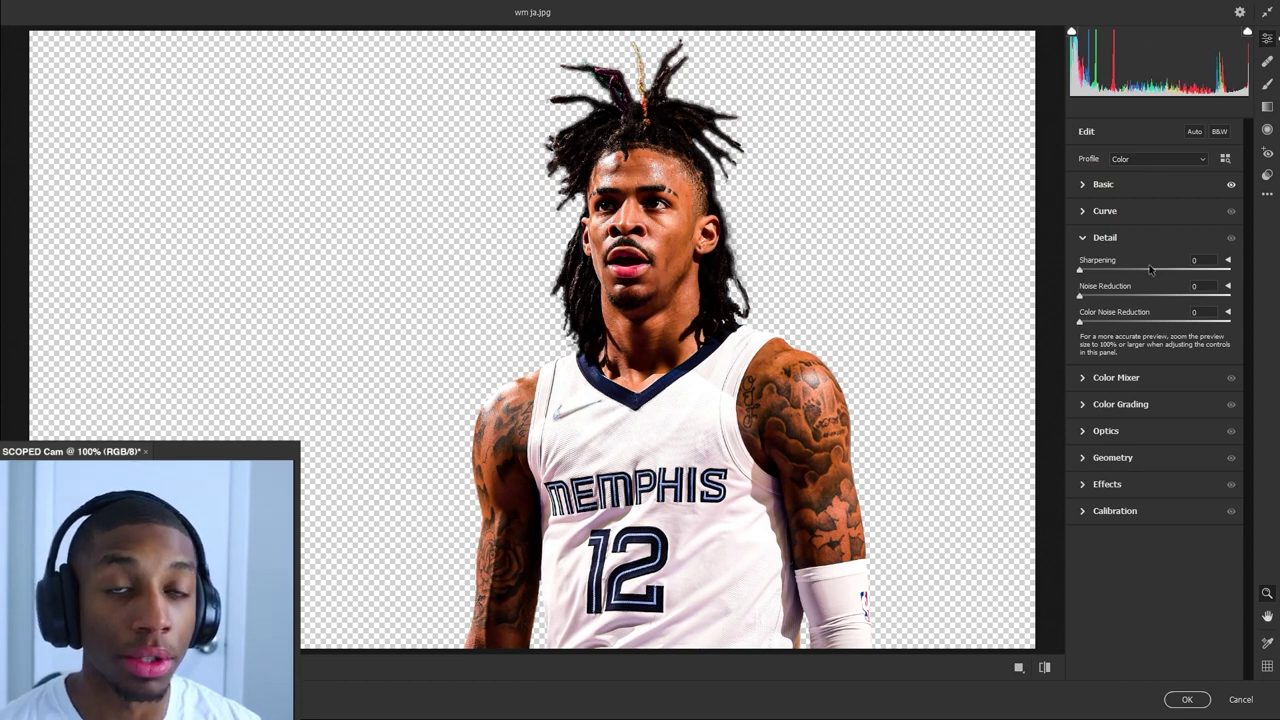
click(1083, 239)
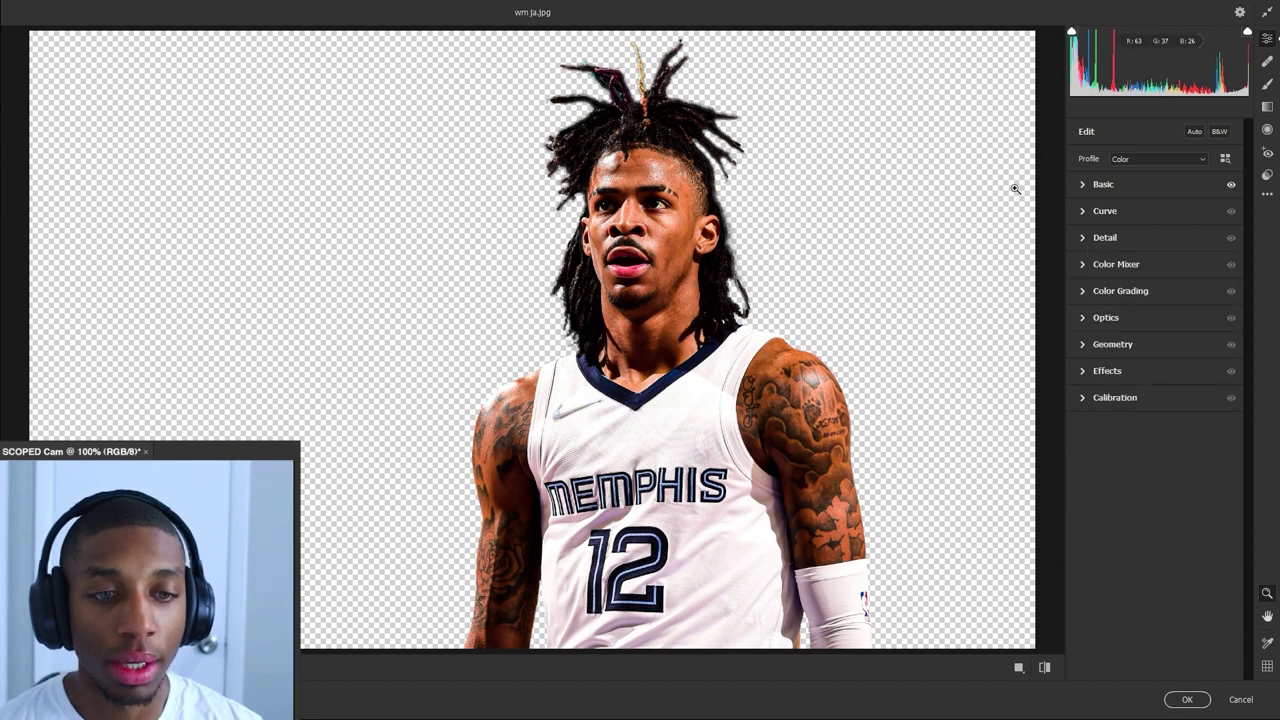
click(1083, 240)
click(1083, 240)
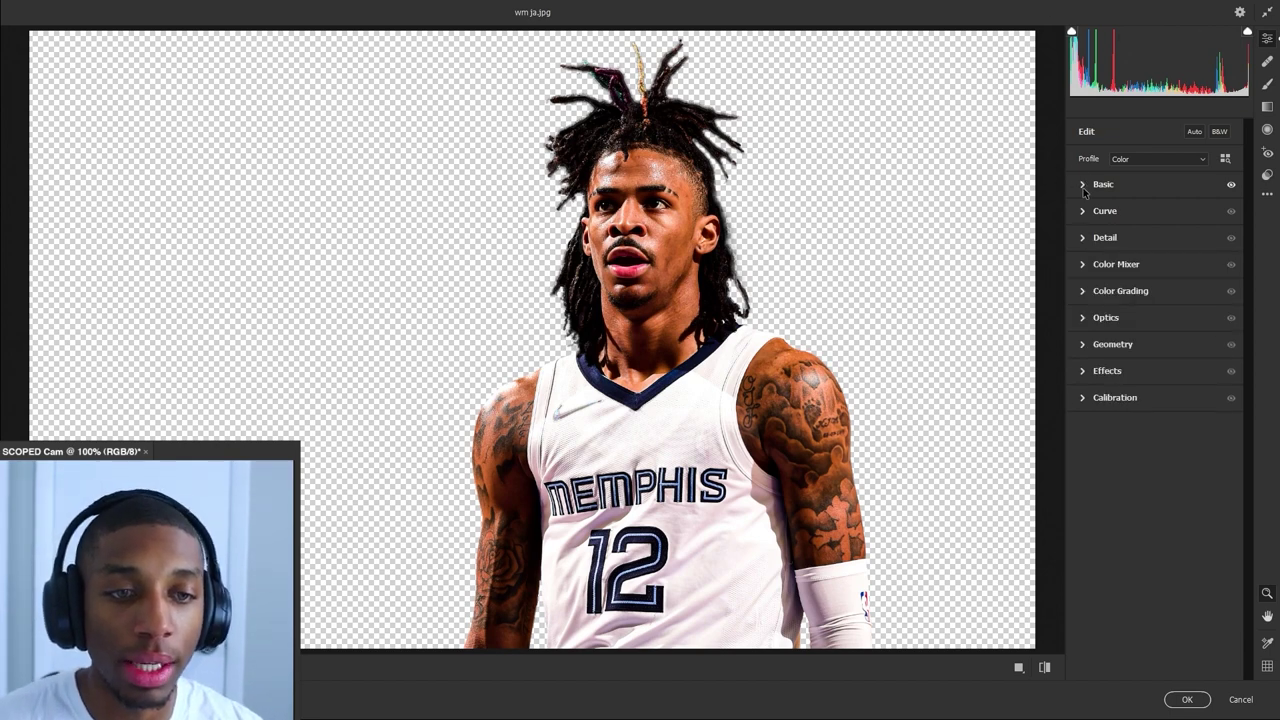
Refine Texture to +59, Clarity to +19 and Dehaze to +5, and apply the Camera Raw Filter
click(1083, 185)
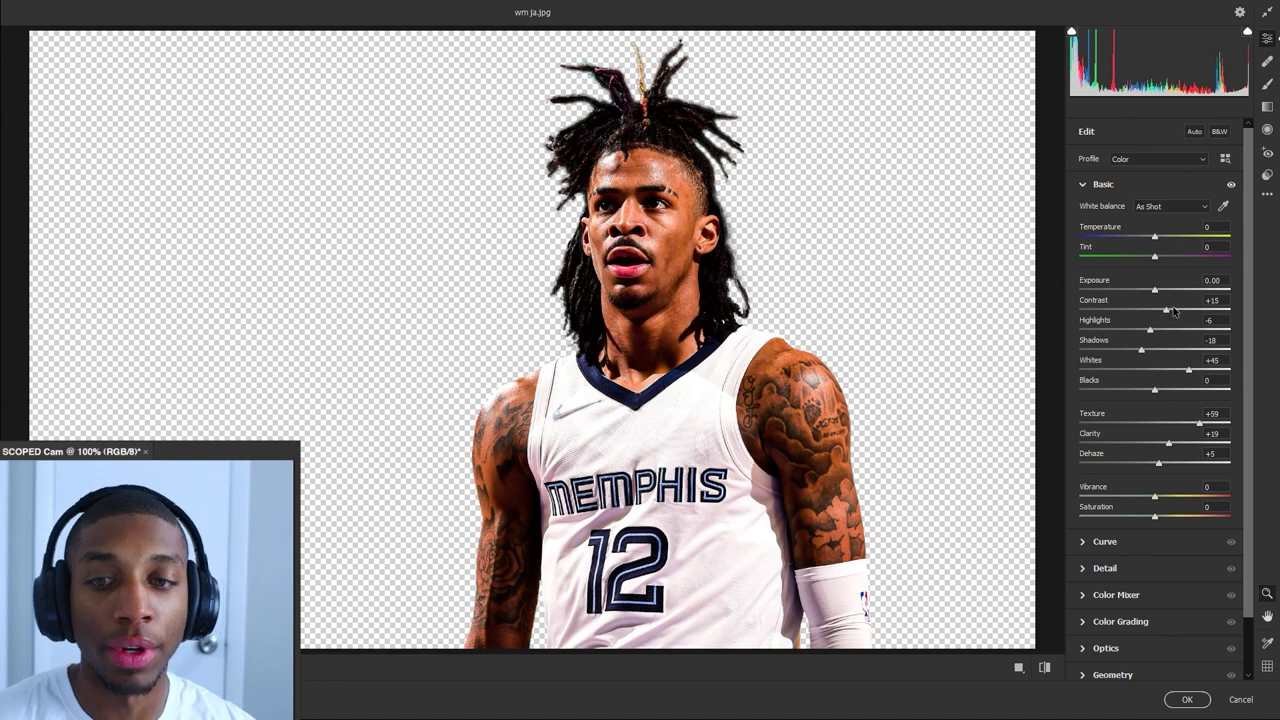
click(1187, 699)
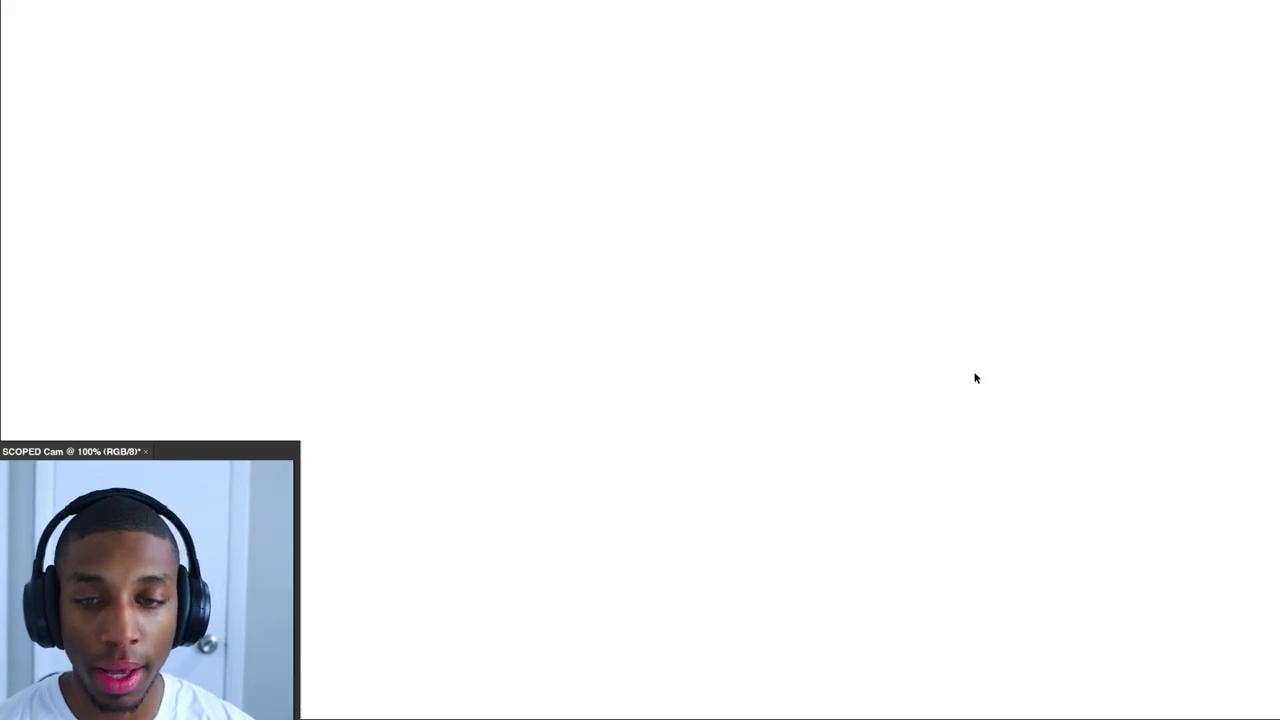
Examine the filtered player up close and at full size, comparing the image with and without the Camera Raw Filter
scroll(745, 203, down, 2)
scroll(463, 243, up, 2)
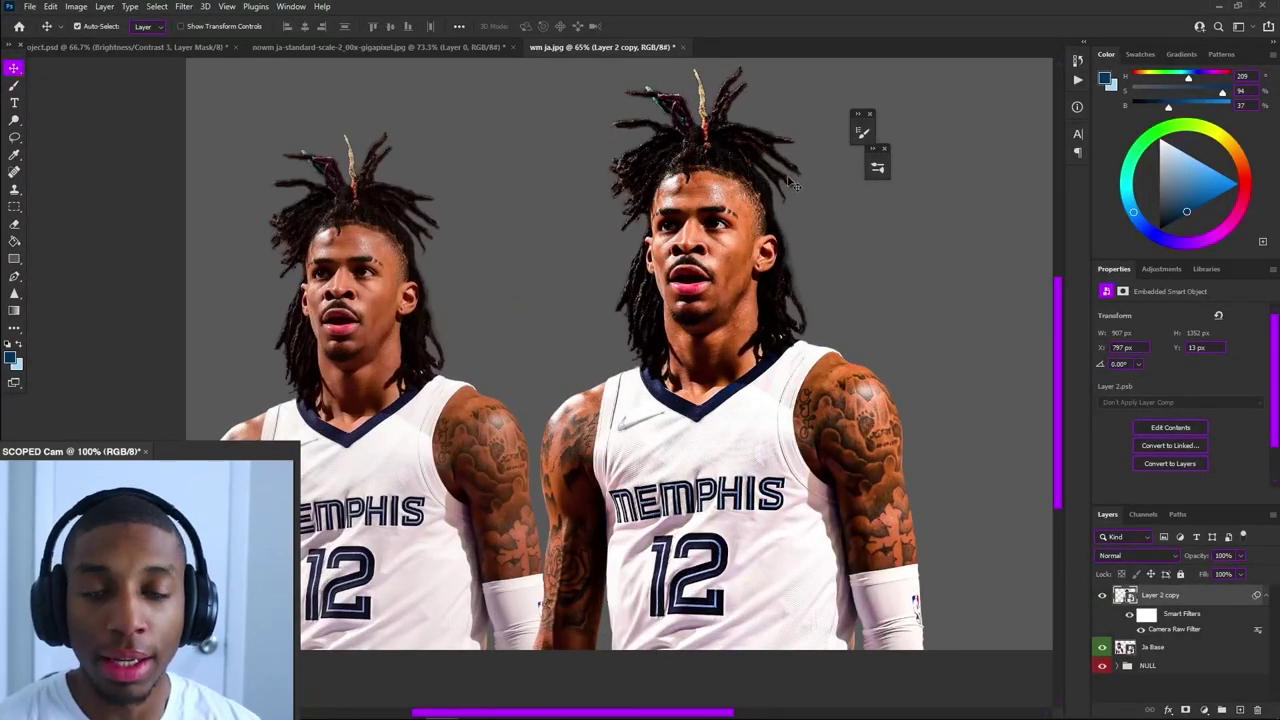
scroll(720, 166, up, 2)
scroll(722, 154, down, 2)
key(ctrl+z)
key(ctrl+shift+z)
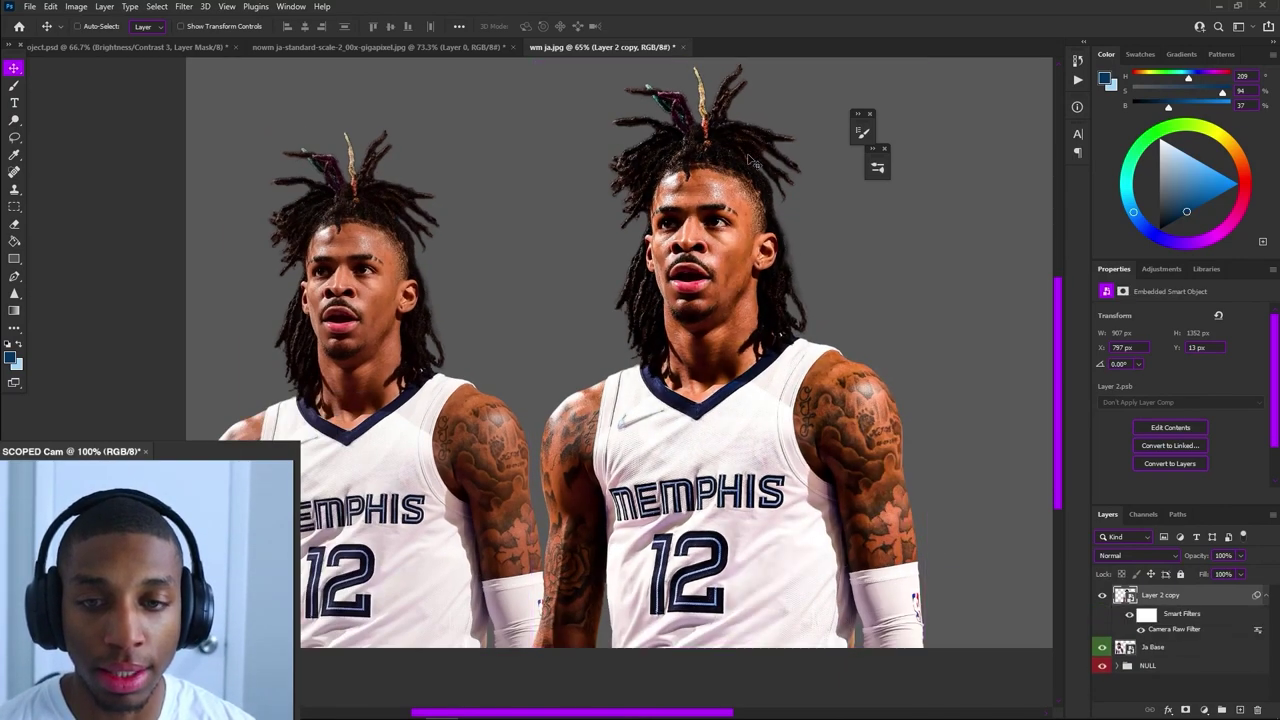
scroll(693, 207, up, 1)
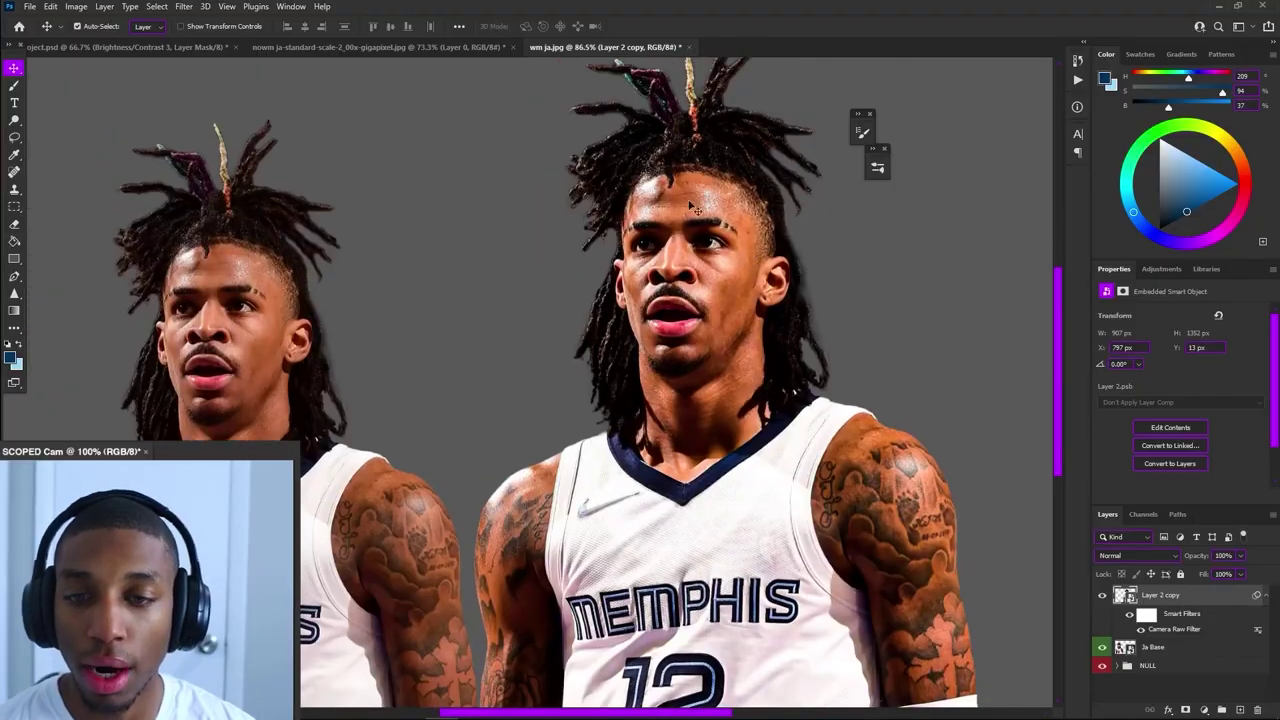
scroll(700, 215, down, 1)
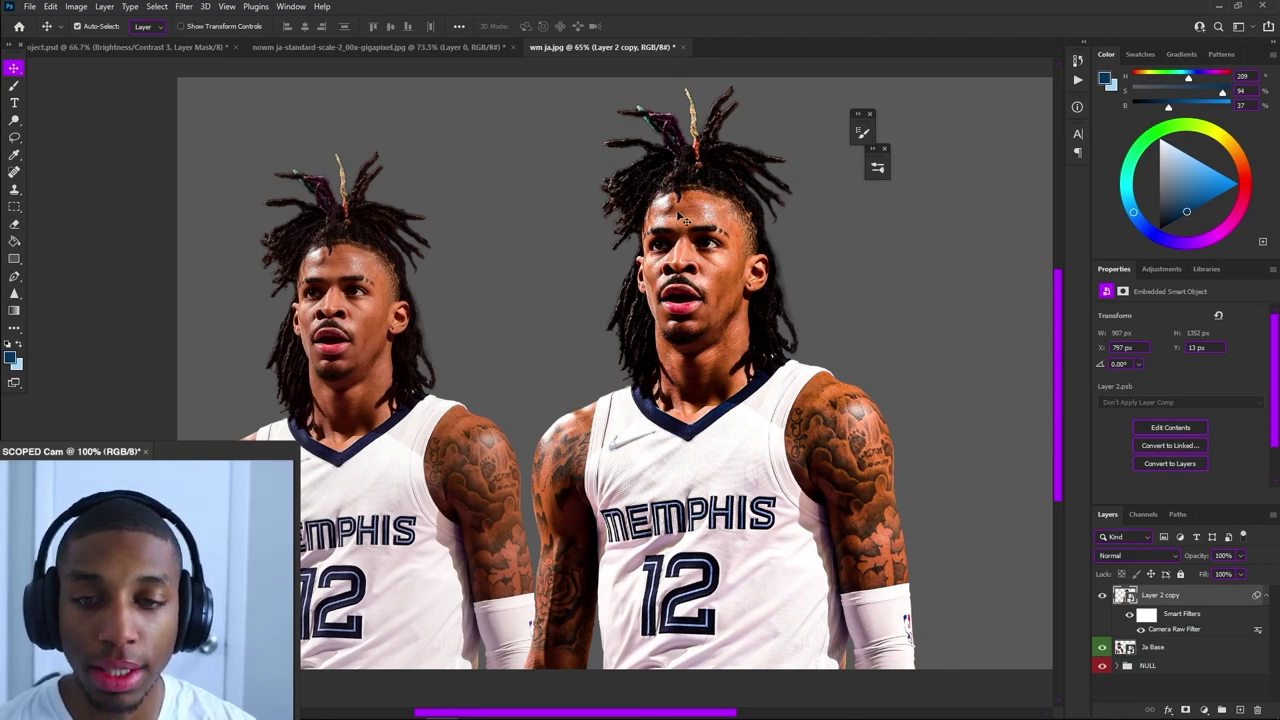
scroll(683, 218, up, 2)
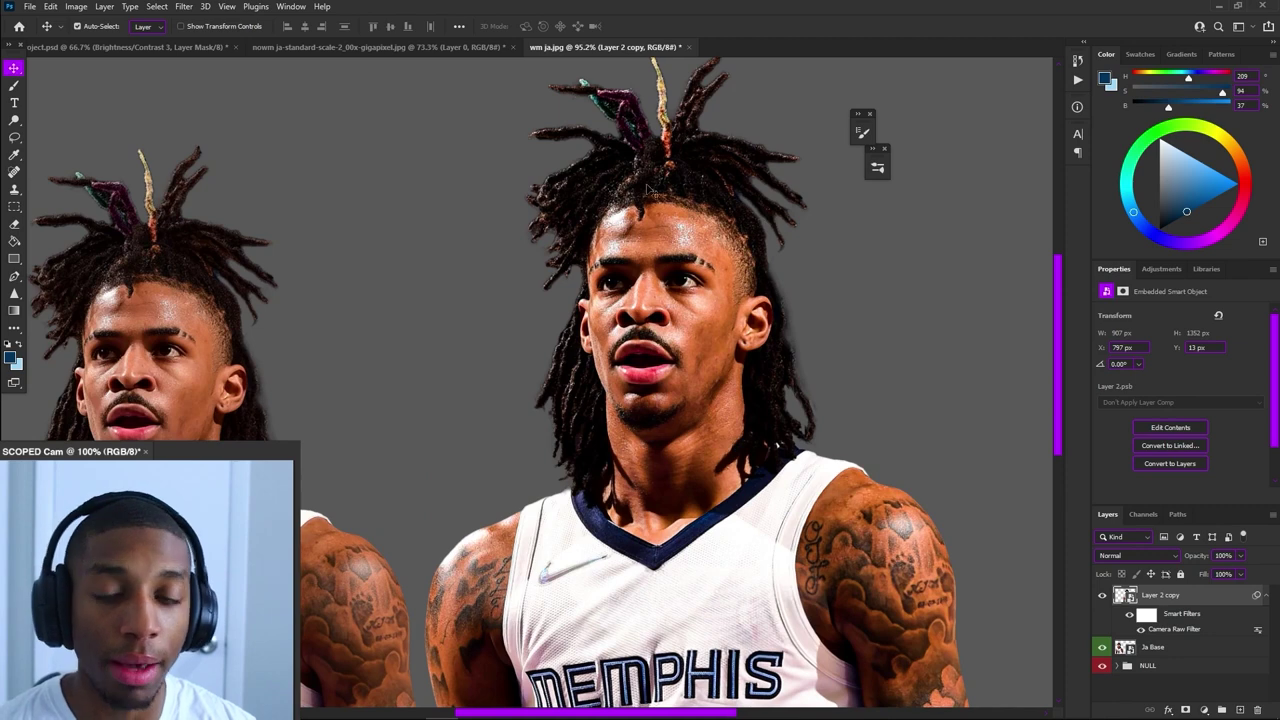
scroll(474, 145, down, 2)
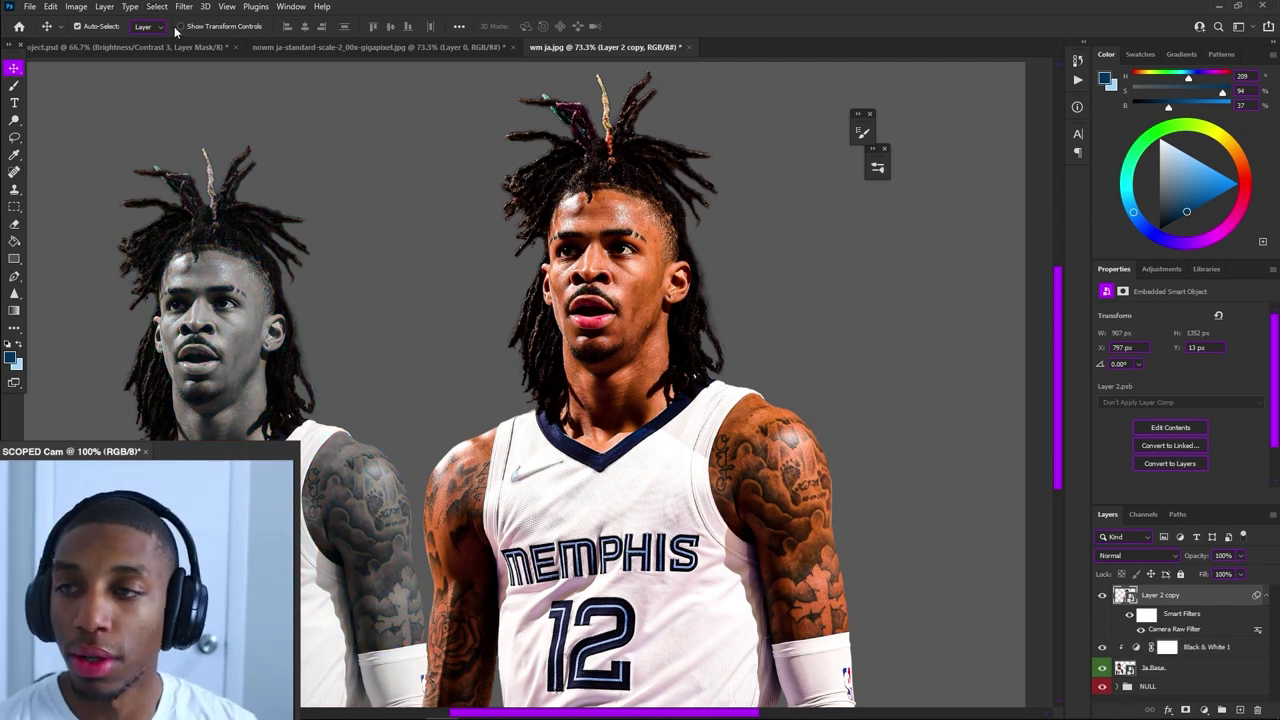
Start a Color Range selection on the filtered player layer and set it to select Highlights
click(156, 6)
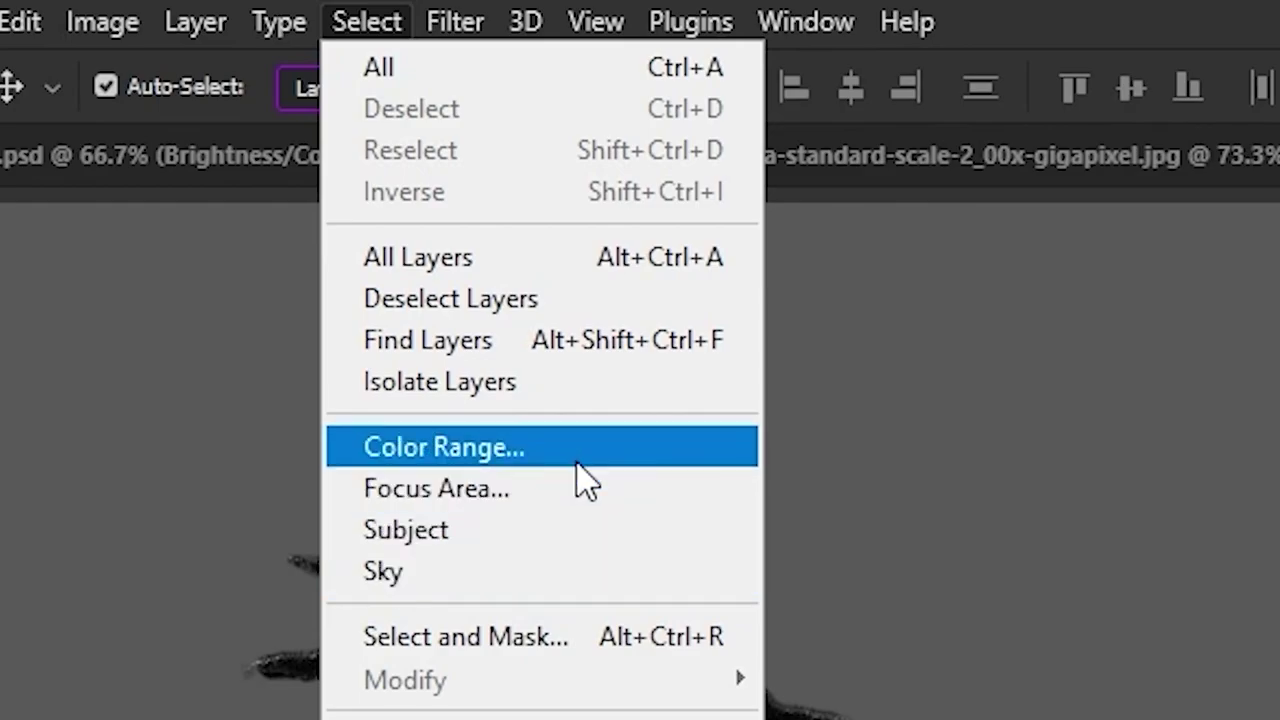
click(215, 142)
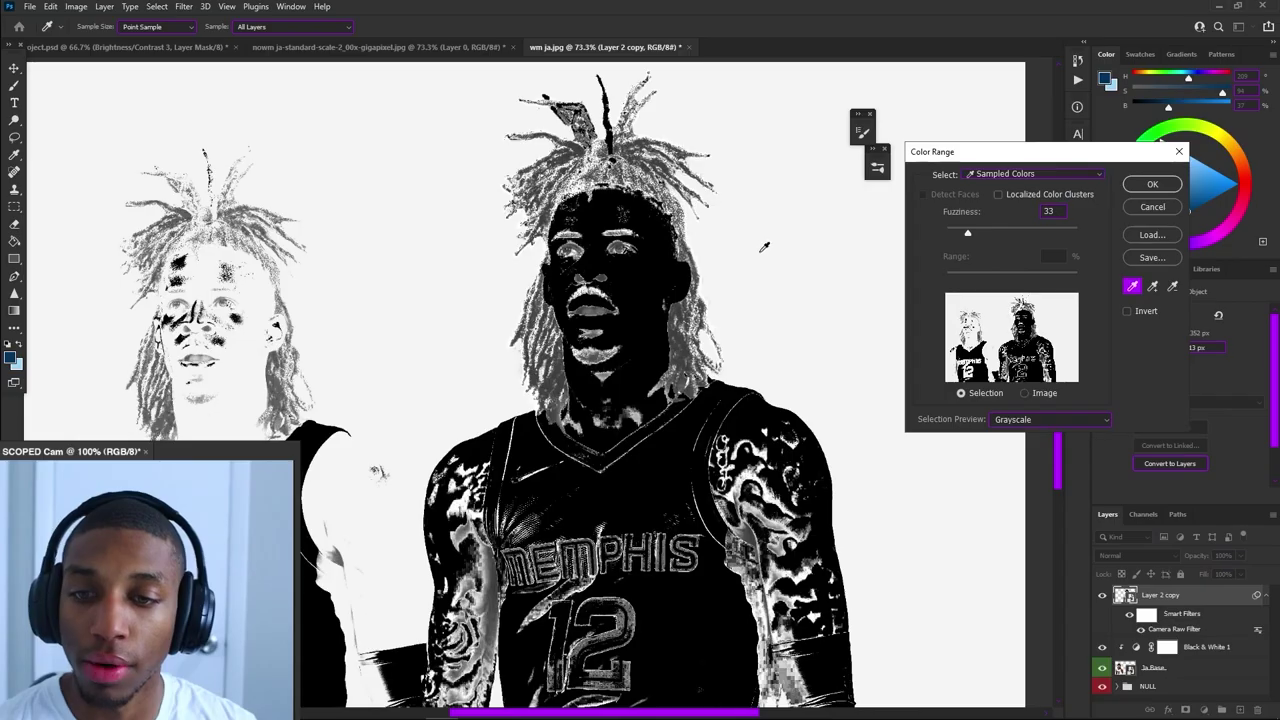
click(1017, 175)
click(995, 310)
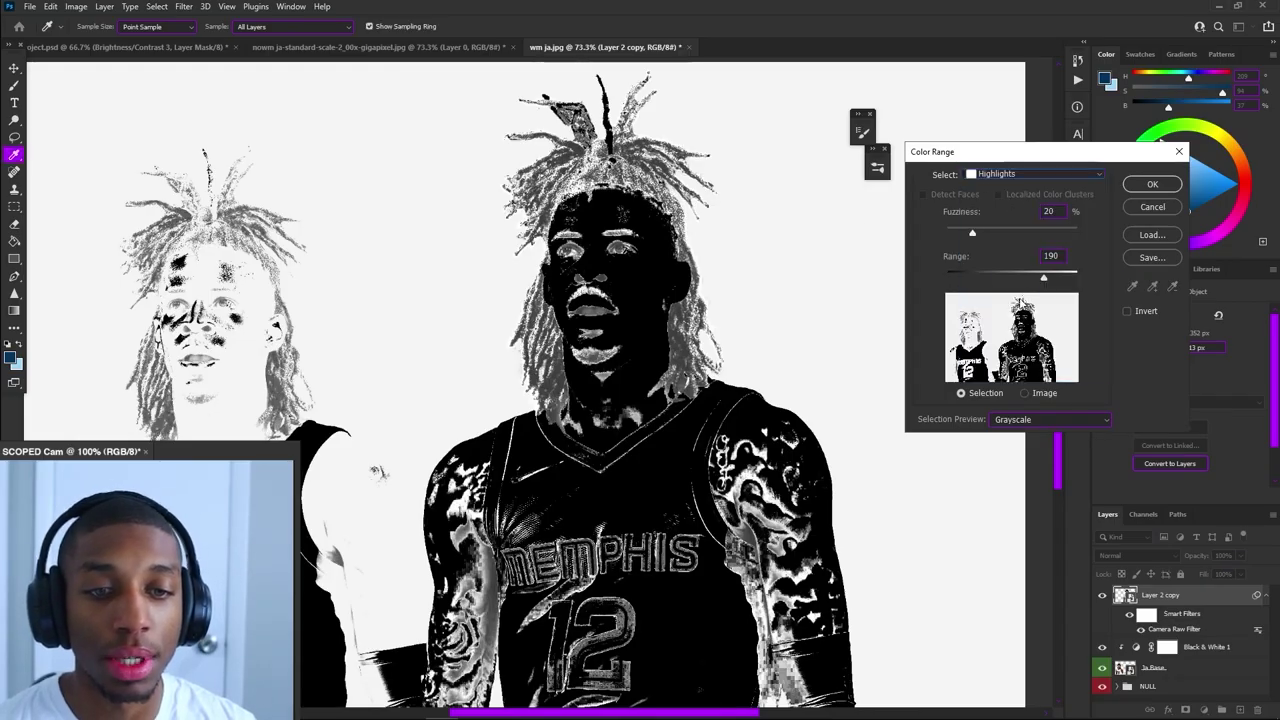
Set the highlight selection's Fuzziness to 20% and Range to 198, and create the selection
mouse_move(1047, 276)
mouse_down()
mouse_move(993, 279)
mouse_move(1080, 278)
mouse_move(1045, 278)
mouse_up()
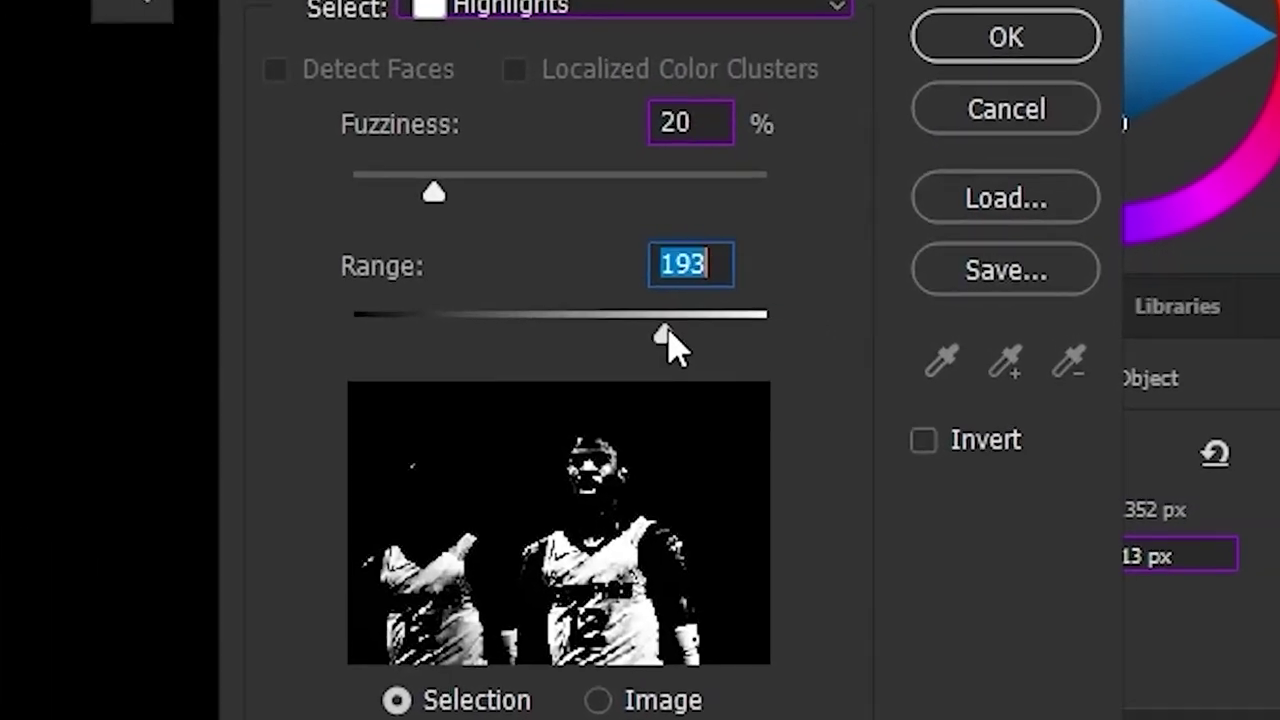
mouse_move(672, 345)
mouse_down()
mouse_move(556, 350)
mouse_move(651, 358)
mouse_up()
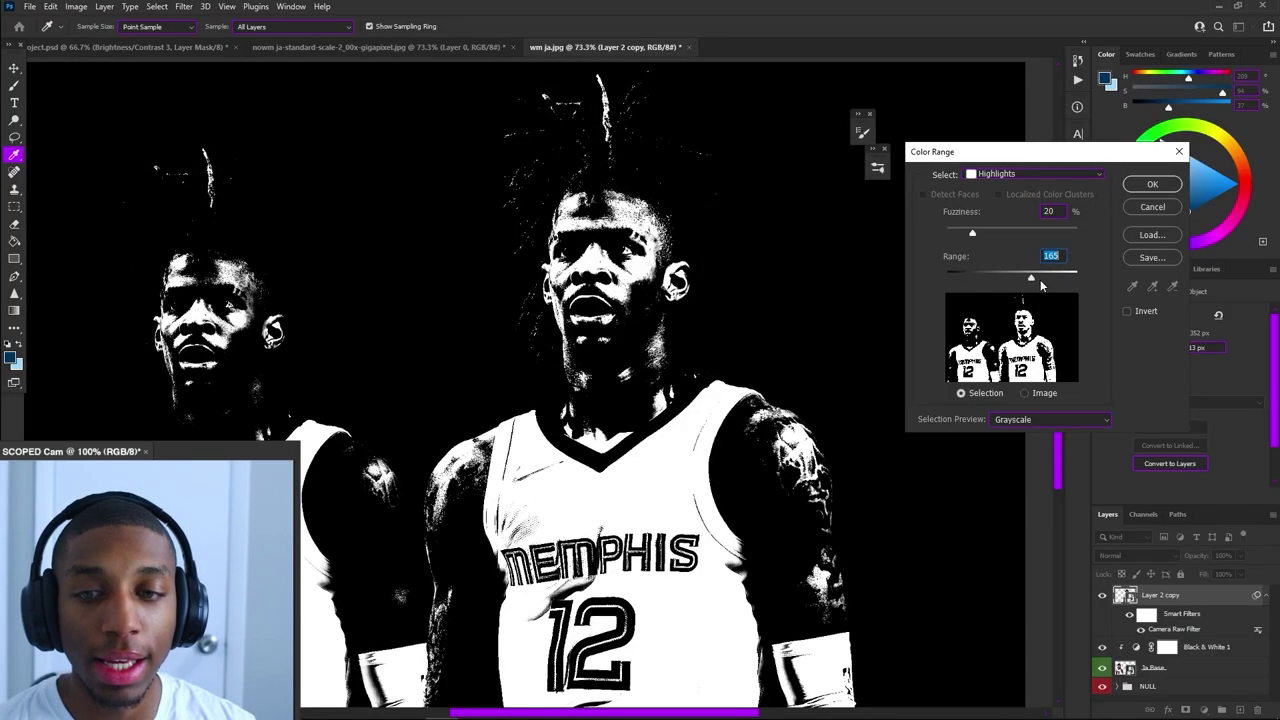
mouse_move(1031, 278)
mouse_down()
mouse_move(1000, 278)
mouse_move(1049, 280)
mouse_up()
drag(969, 233, 1004, 236)
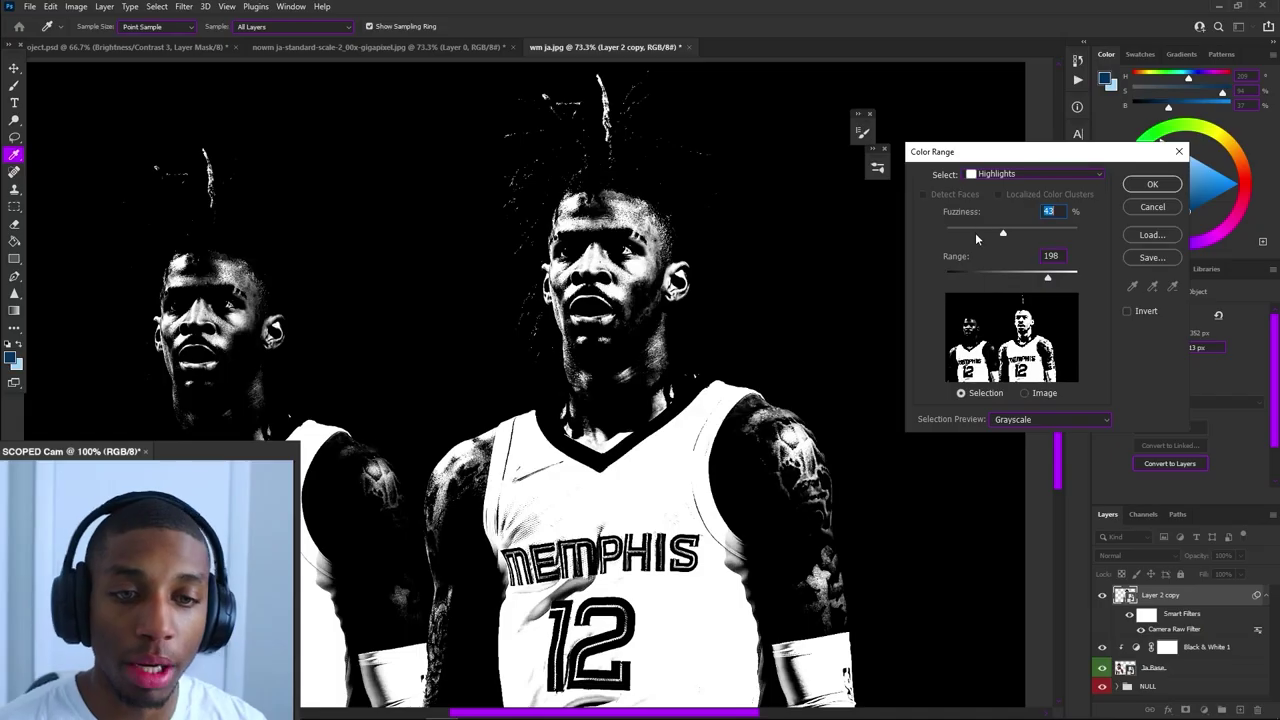
click(510, 160)
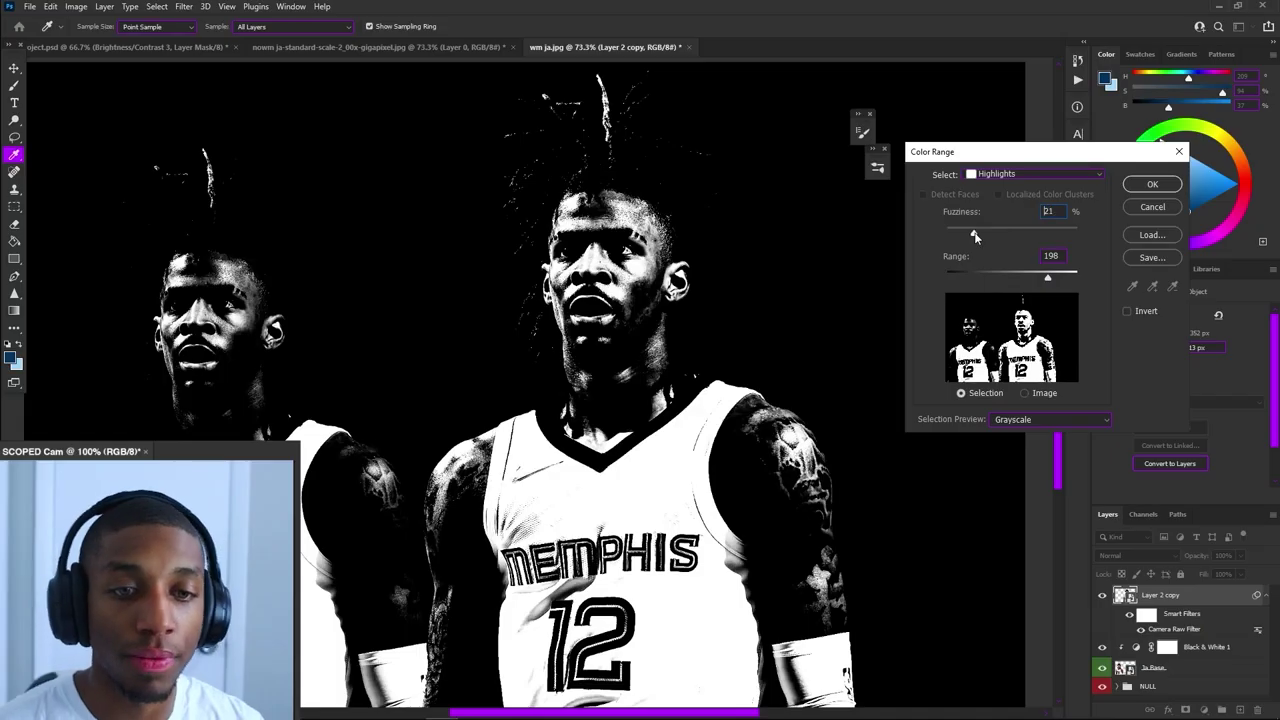
mouse_move(968, 232)
mouse_down()
mouse_move(1000, 234)
mouse_move(956, 236)
mouse_move(1000, 232)
mouse_move(973, 230)
mouse_up()
drag(1042, 285, 1048, 279)
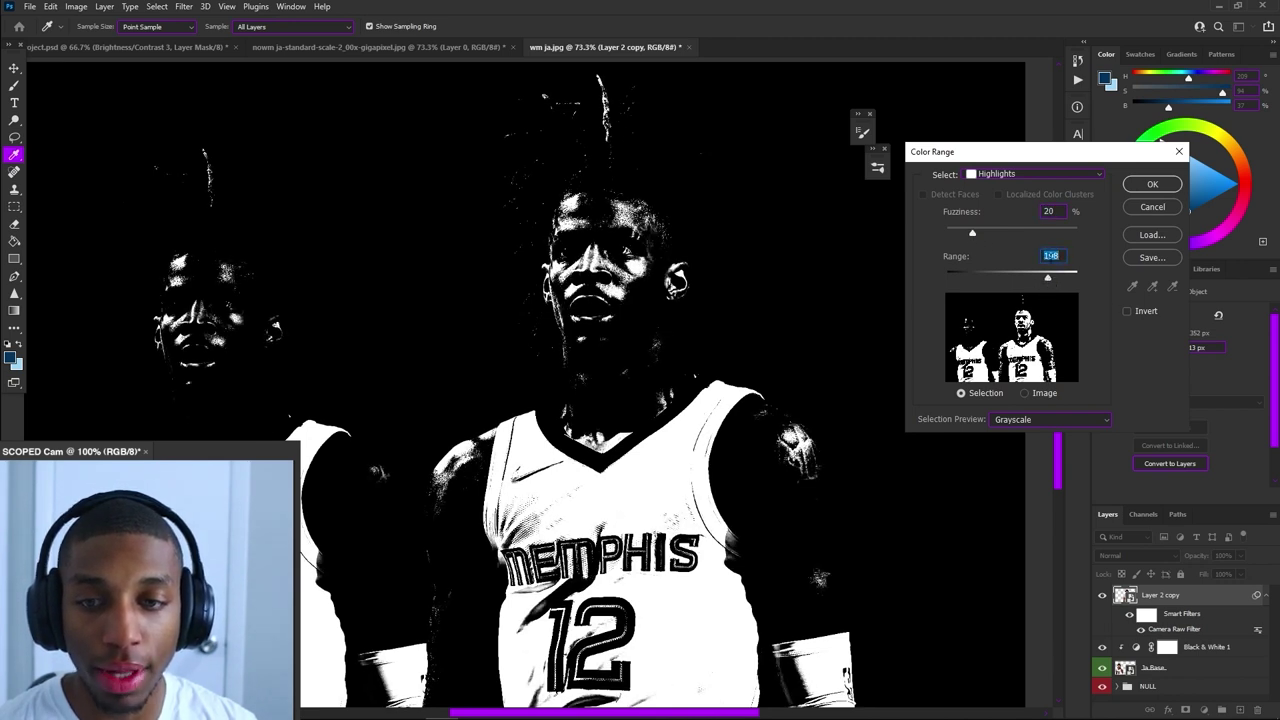
click(1153, 185)
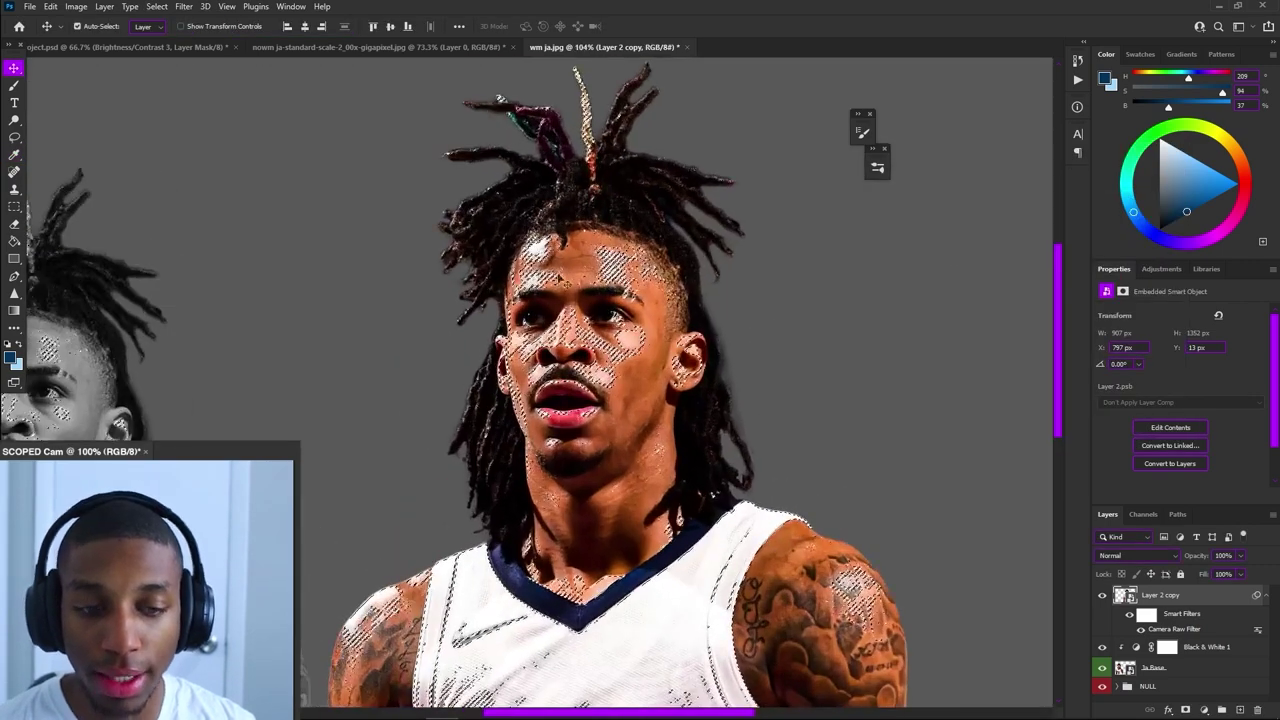
Add a Brightness/Contrast adjustment layer from the highlight selection, clip it to Layer 2 copy and set Brightness to 52
click(1204, 710)
click(1205, 514)
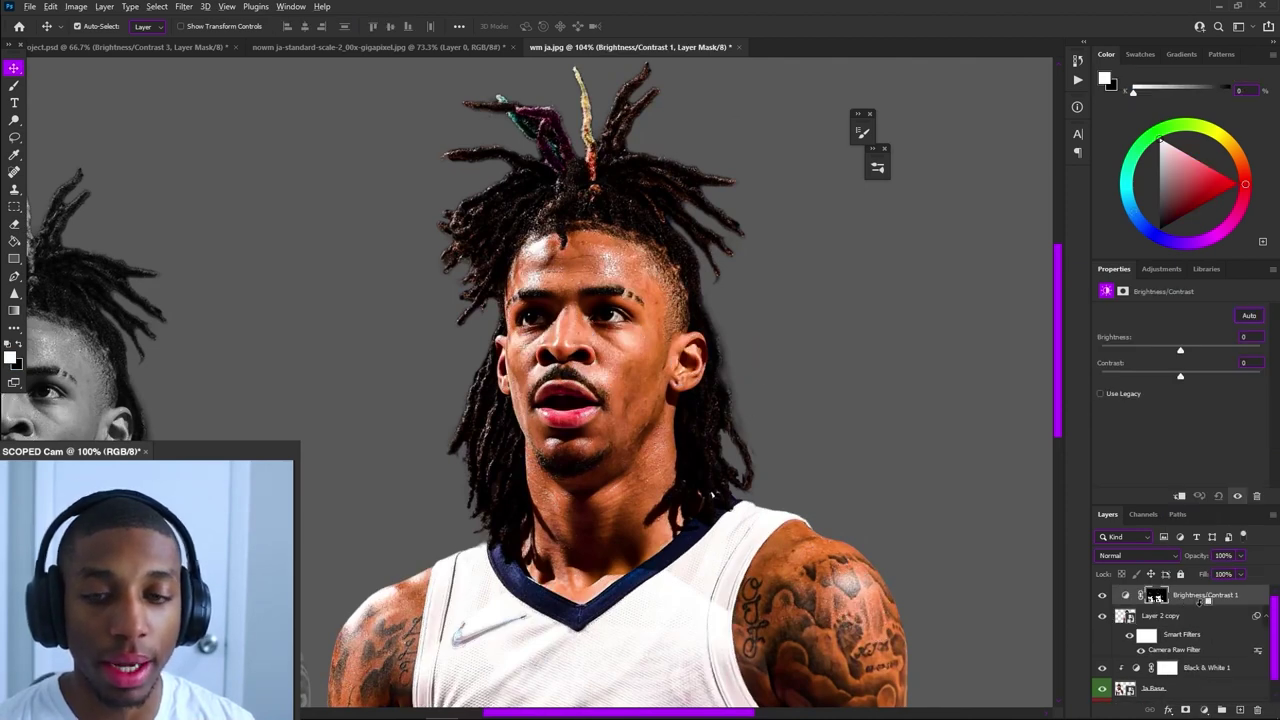
alt+click(1199, 603)
mouse_move(1188, 354)
mouse_down()
mouse_move(1200, 354)
mouse_move(1112, 360)
mouse_move(1169, 360)
mouse_up()
drag(1198, 352, 1211, 353)
scroll(880, 346, down, 5)
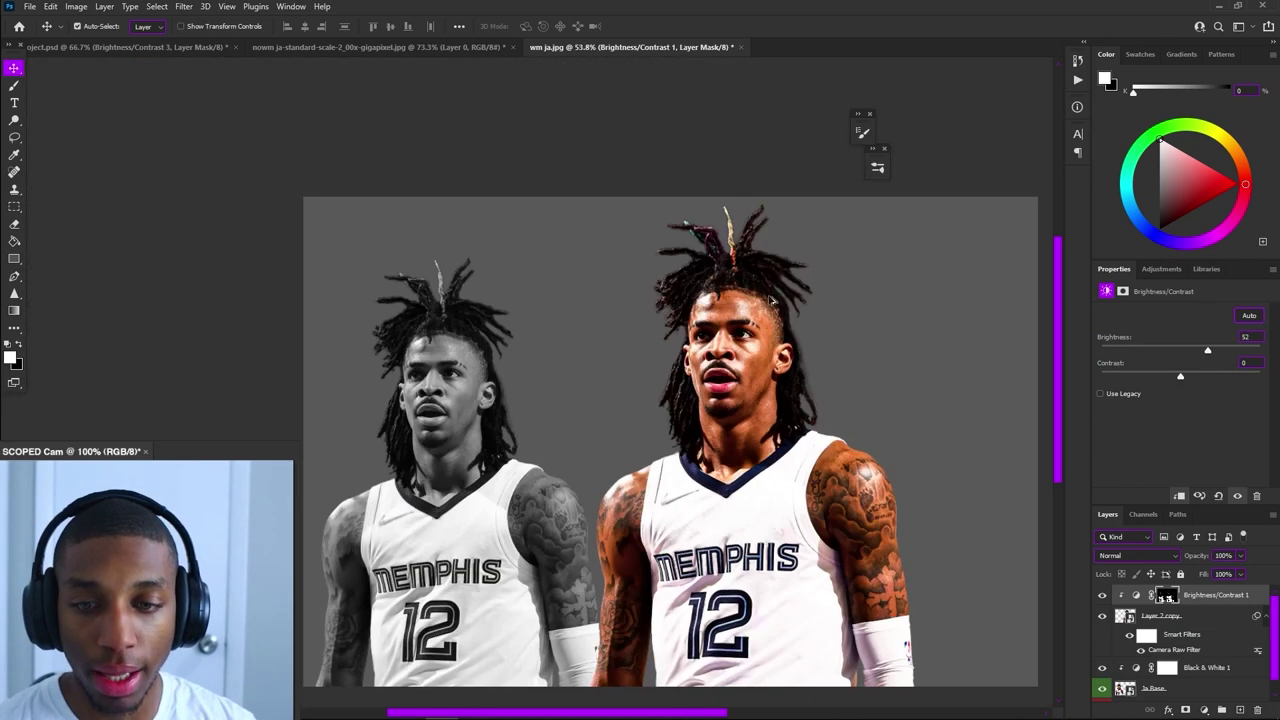
Compare the player with and without the highlight adjustment, and reduce its Brightness to about 33
scroll(864, 291, down, 1)
scroll(838, 284, up, 3)
click(1101, 595)
click(1101, 595)
click(1101, 595)
click(1101, 595)
drag(1213, 362, 1197, 360)
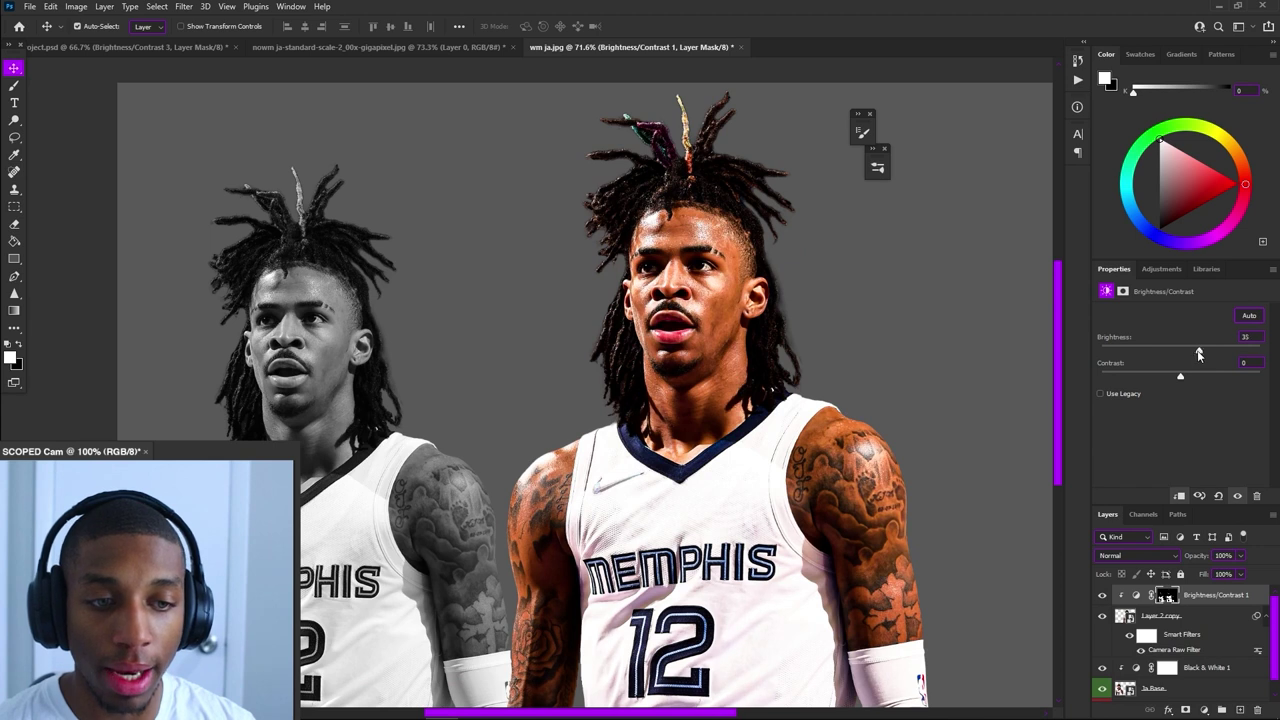
Feather the Brightness/Contrast 1 layer mask by about 4.8 px to soften the highlight edges
click(1167, 596)
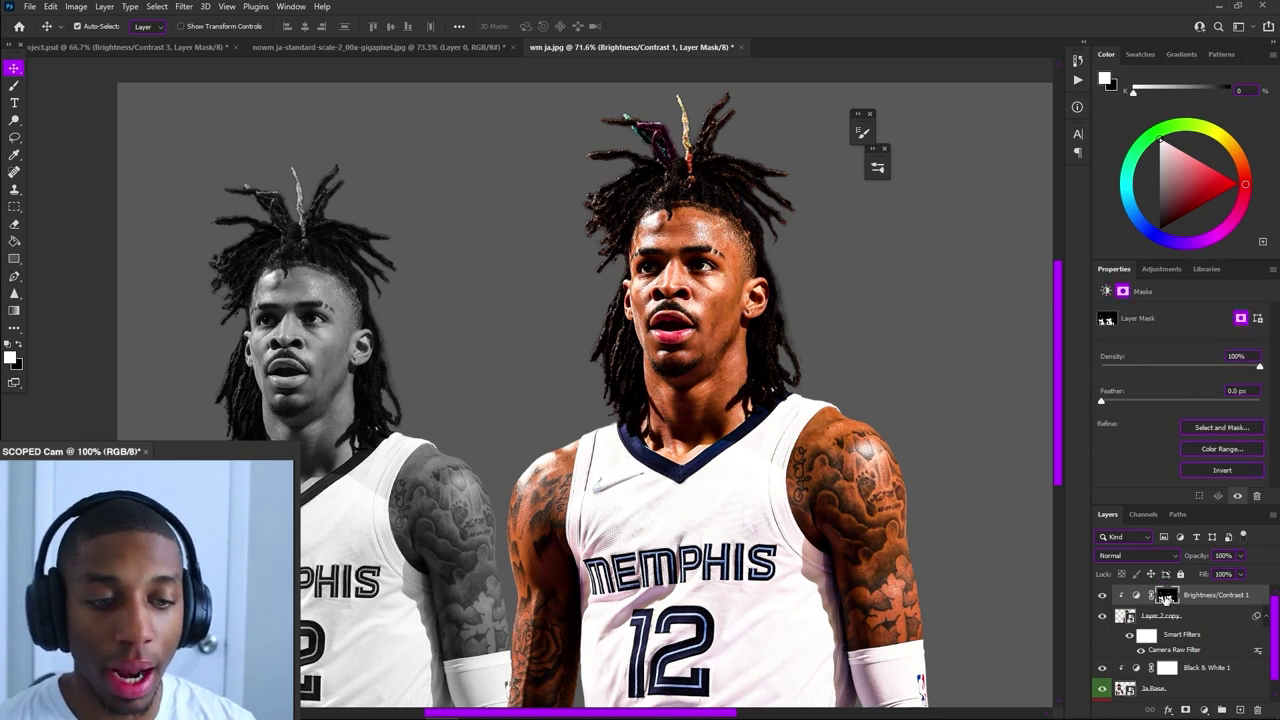
drag(1111, 399, 1129, 401)
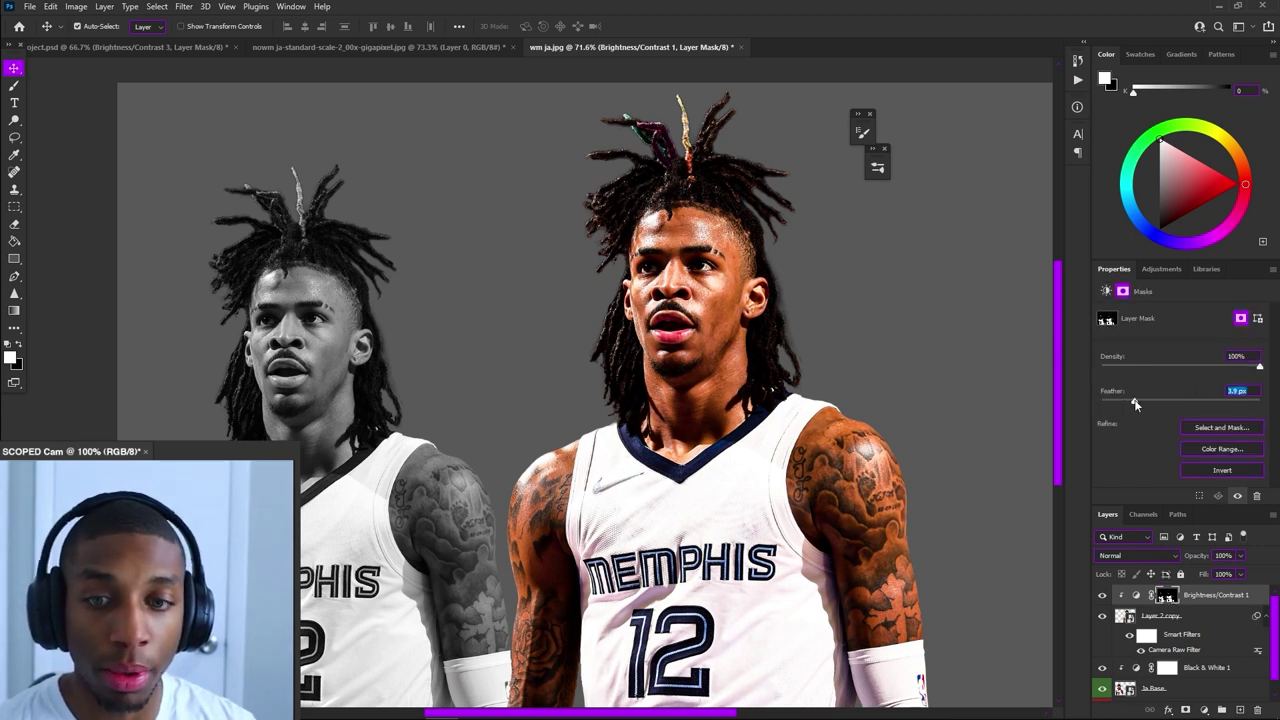
drag(877, 390, 953, 391)
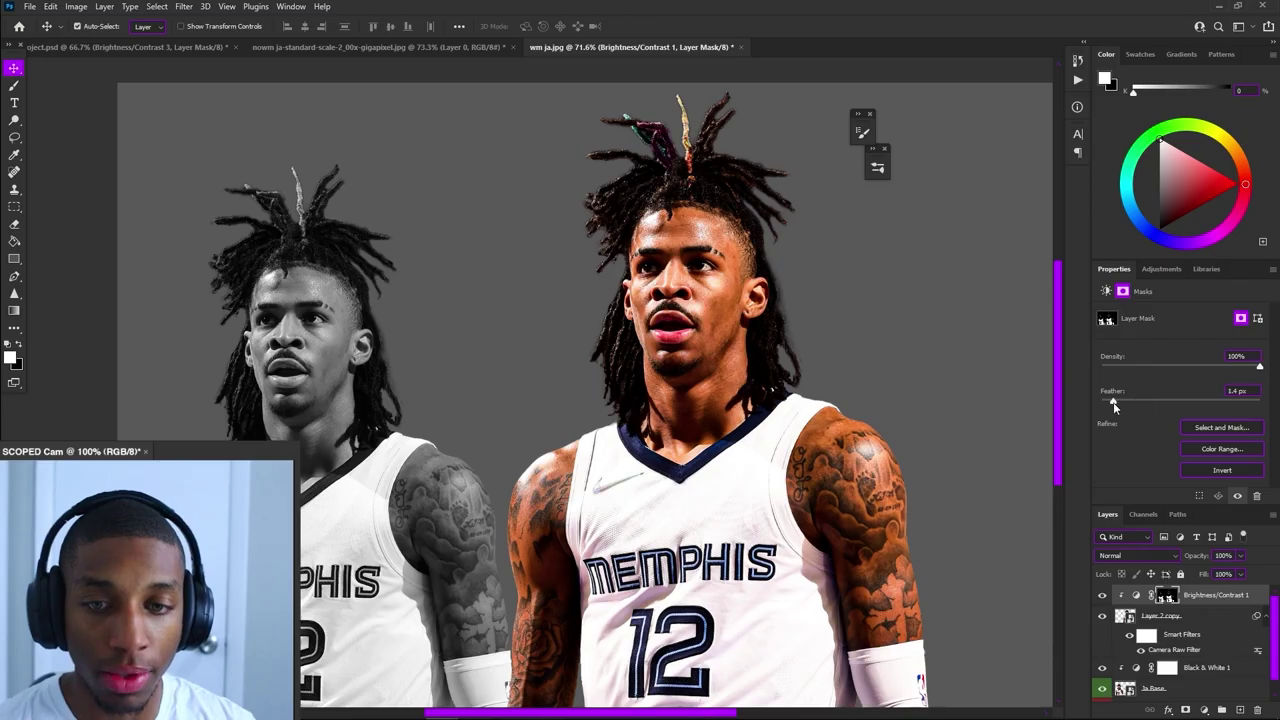
drag(1113, 402, 1148, 404)
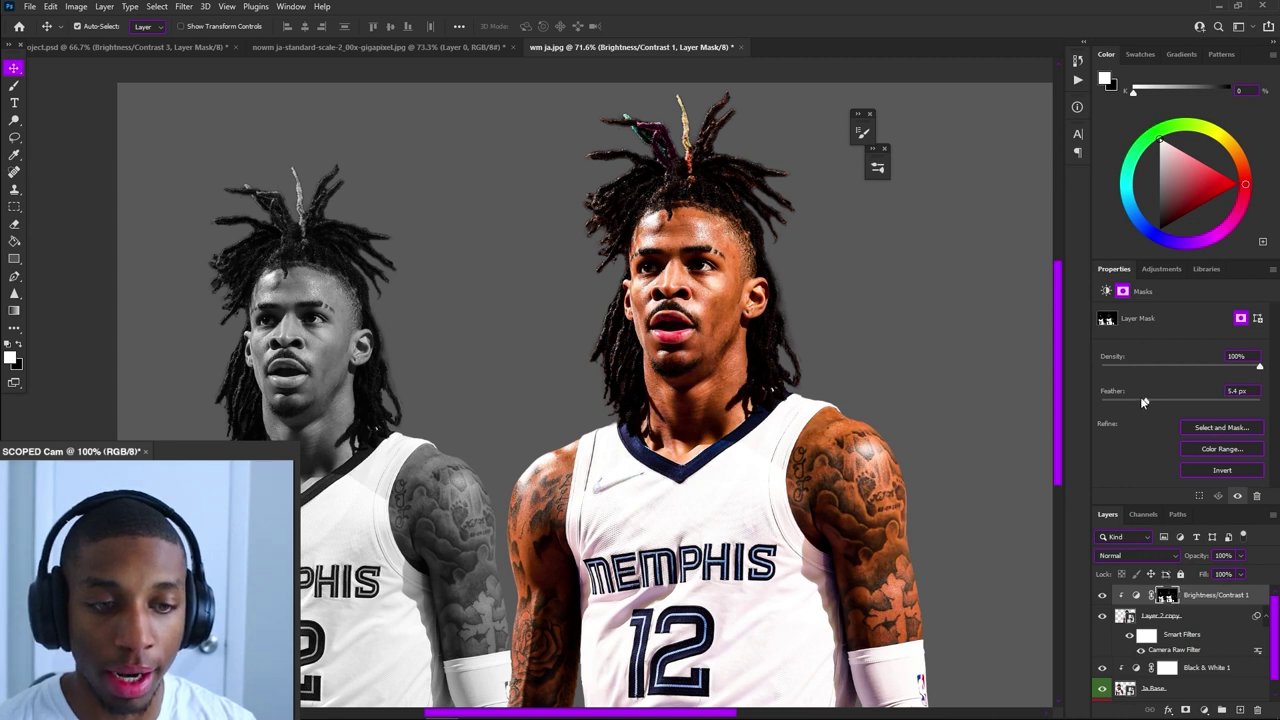
Set the Brightness of Brightness/Contrast 1 to 55 and compare the player with and without the adjustment
click(1194, 592)
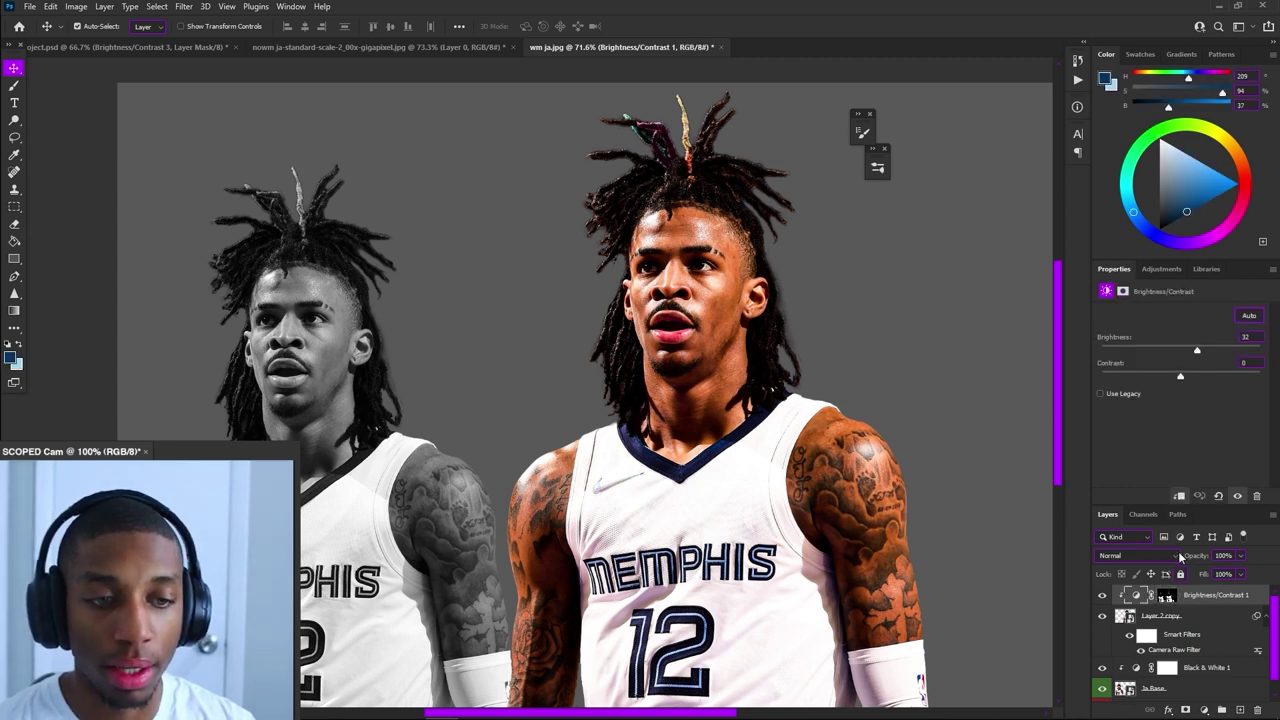
drag(1208, 351, 1210, 351)
scroll(773, 291, up, 1)
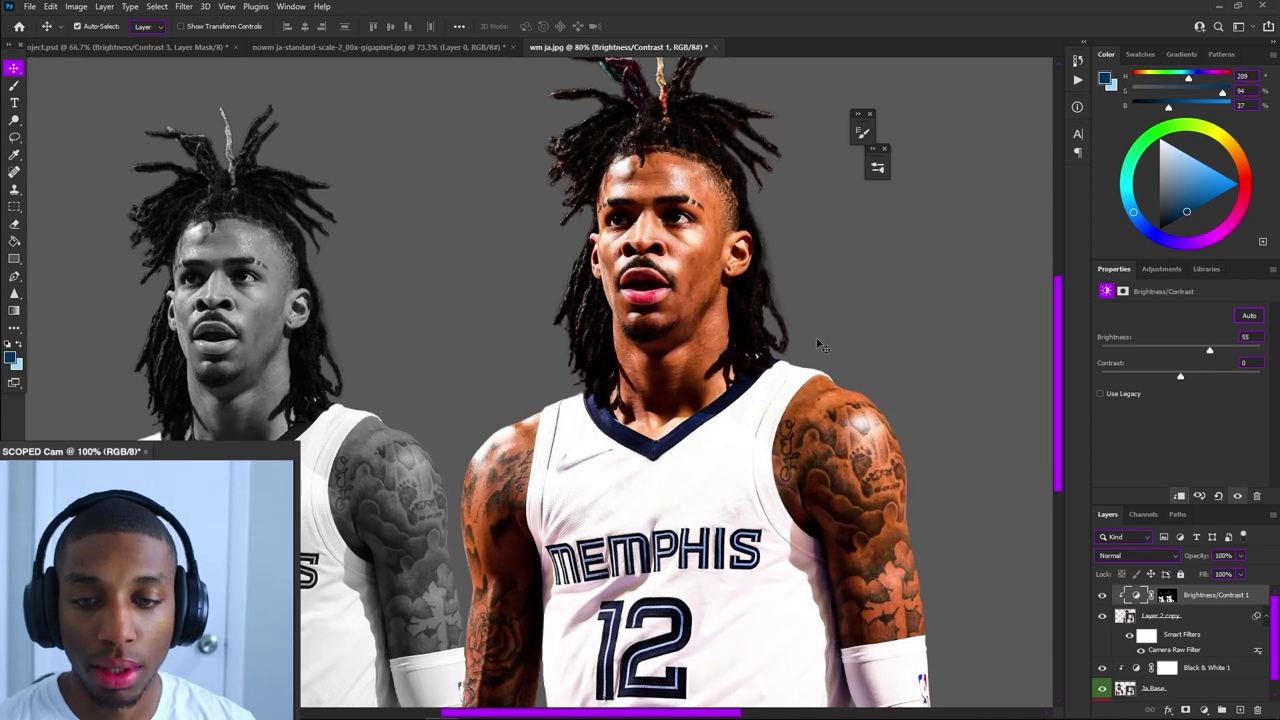
click(1102, 594)
click(1102, 594)
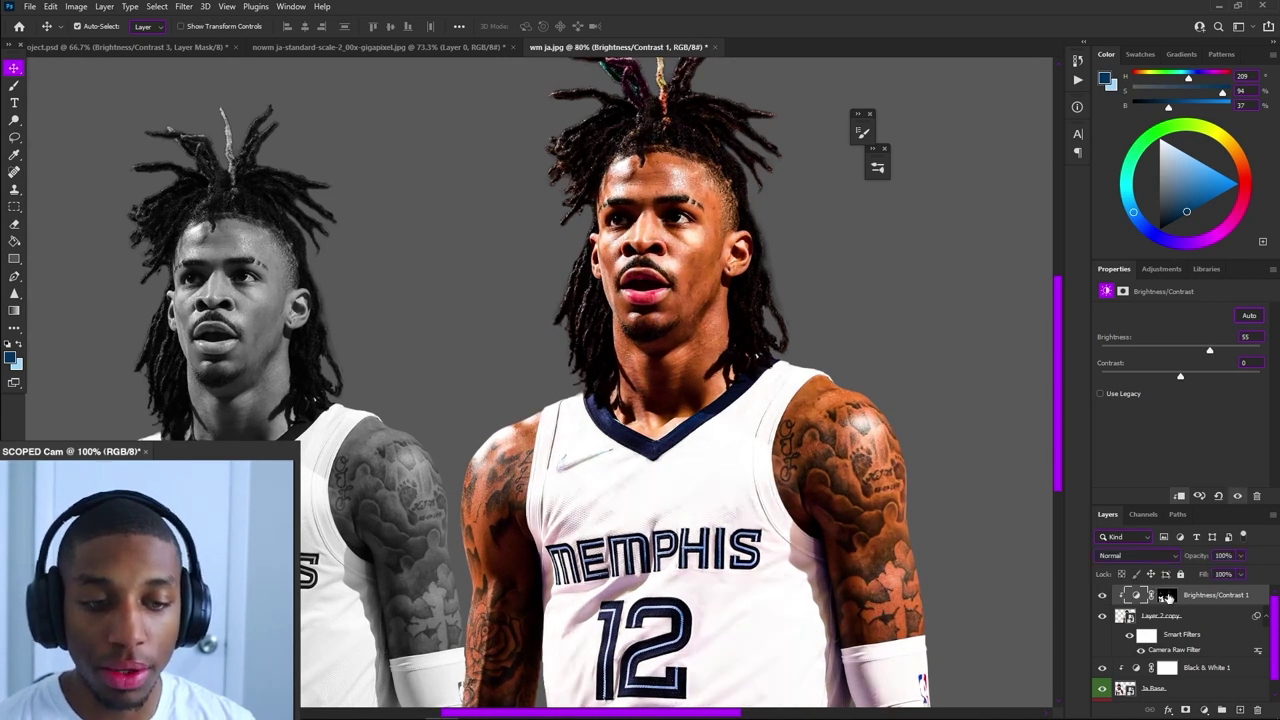
Paint black over the white jersey on the Brightness/Contrast 1 mask, using a 125 px brush at 39% flow
click(1168, 597)
key(b)
mouse_move(761, 240)
mouse_down()
mouse_move(820, 238)
mouse_move(843, 4)
mouse_up()
key(x)
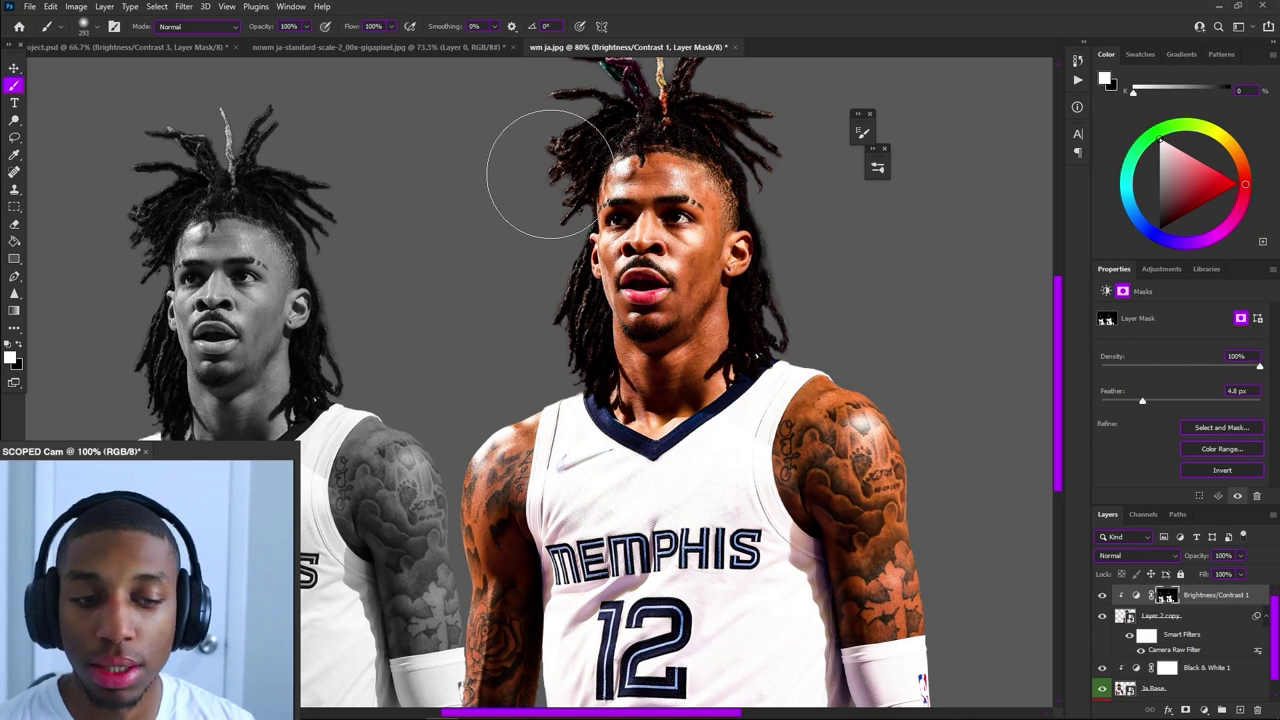
click(390, 26)
drag(390, 42, 355, 42)
scroll(610, 445, down, 2)
mouse_move(616, 459)
mouse_down()
mouse_move(620, 563)
mouse_move(714, 614)
mouse_move(763, 556)
mouse_up()
alt+right_click(769, 530)
mouse_move(584, 414)
alt+mouse_down()
mouse_move(535, 420)
mouse_move(579, 411)
alt+mouse_up()
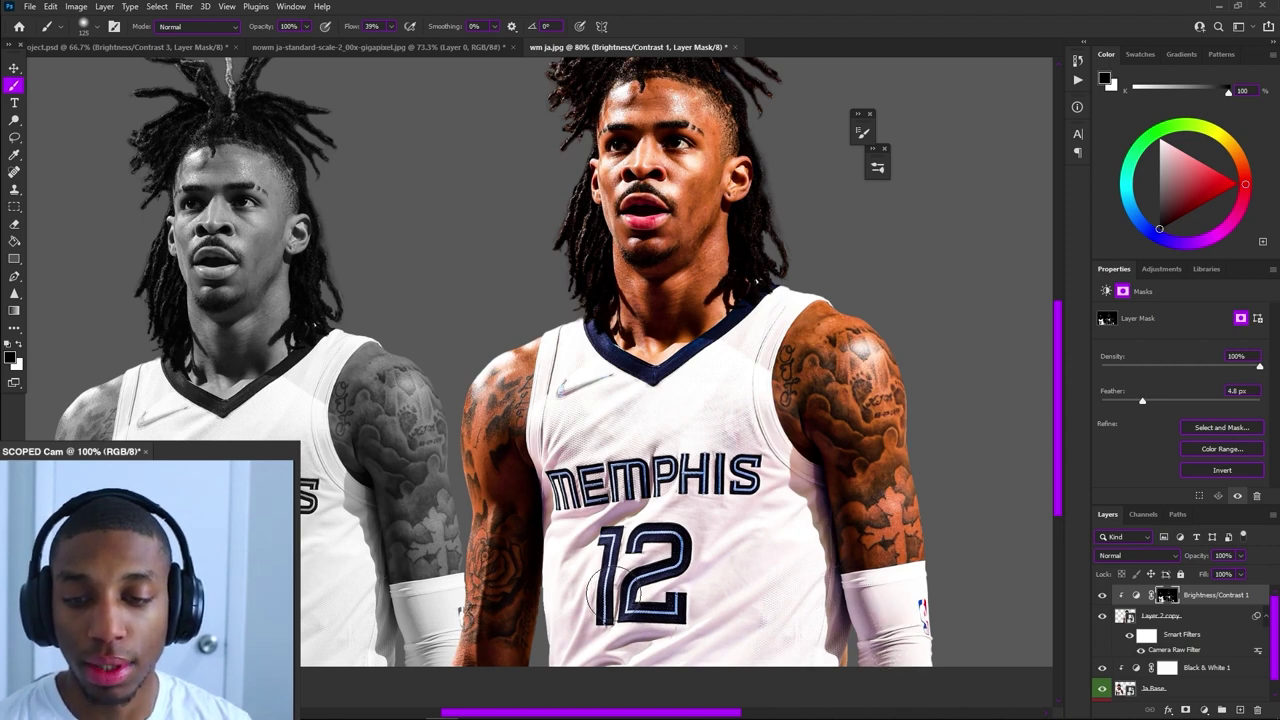
alt+scroll(600, 430, down, 8)
alt+scroll(622, 312, up, 9)
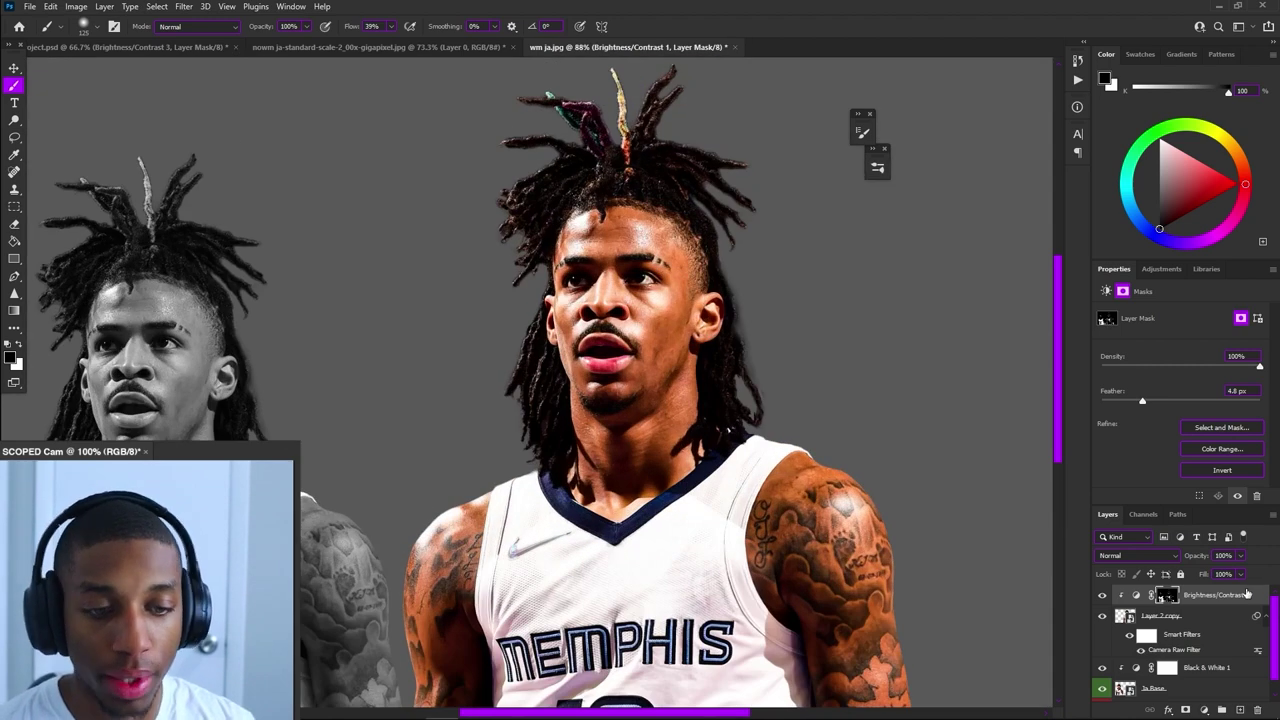
Darken a Color Range selection of Layer 2 copy with a clipped Brightness/Contrast adjustment: mask feather 3.7 px, Brightness -73, Contrast 25
click(1203, 616)
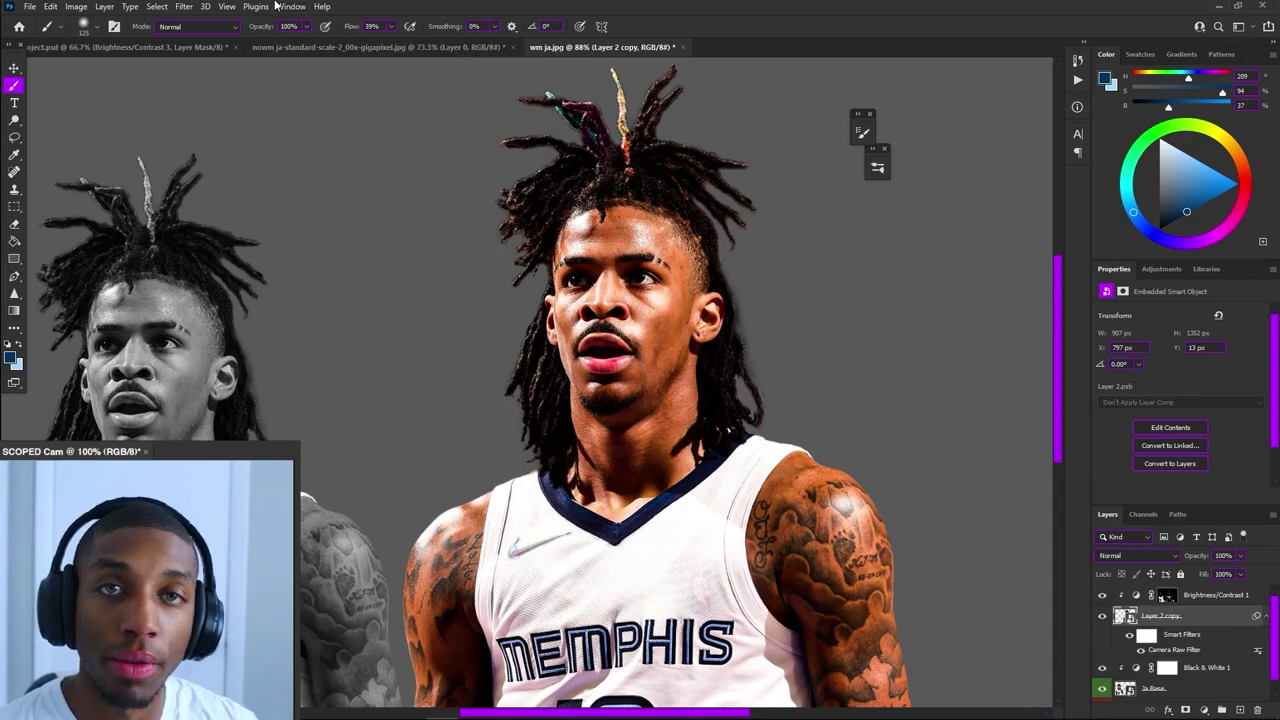
click(157, 6)
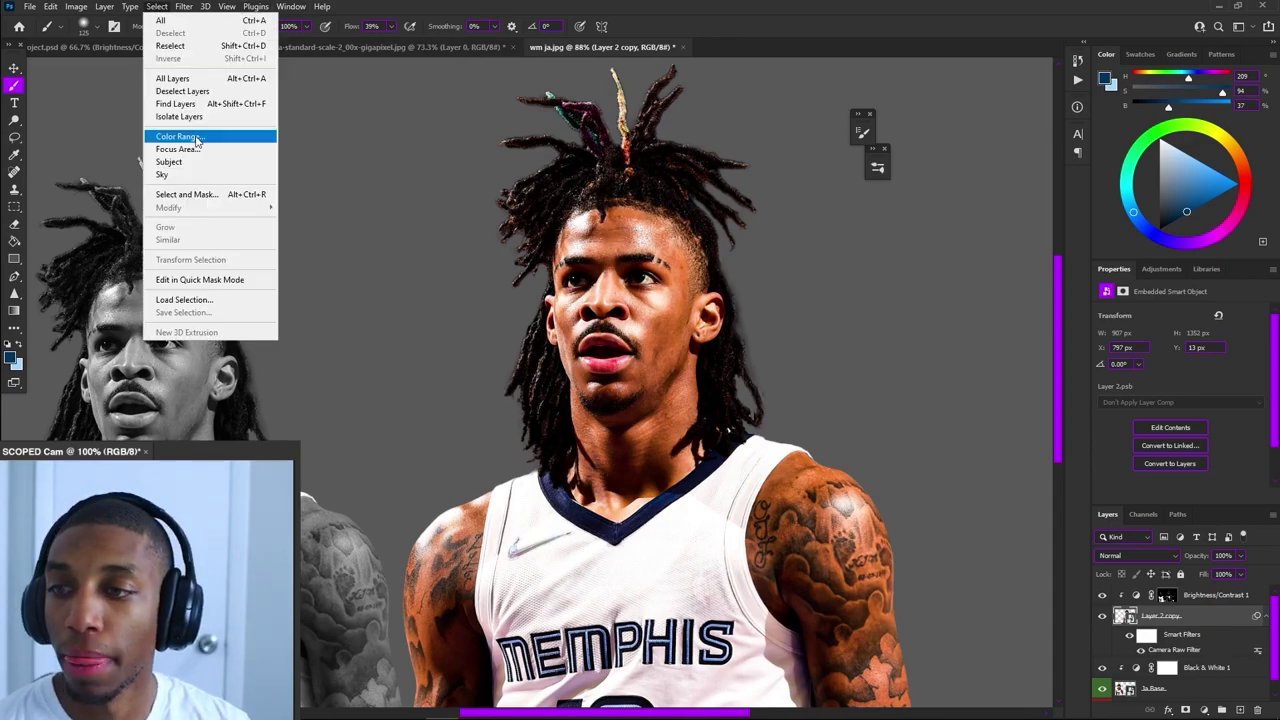
click(180, 136)
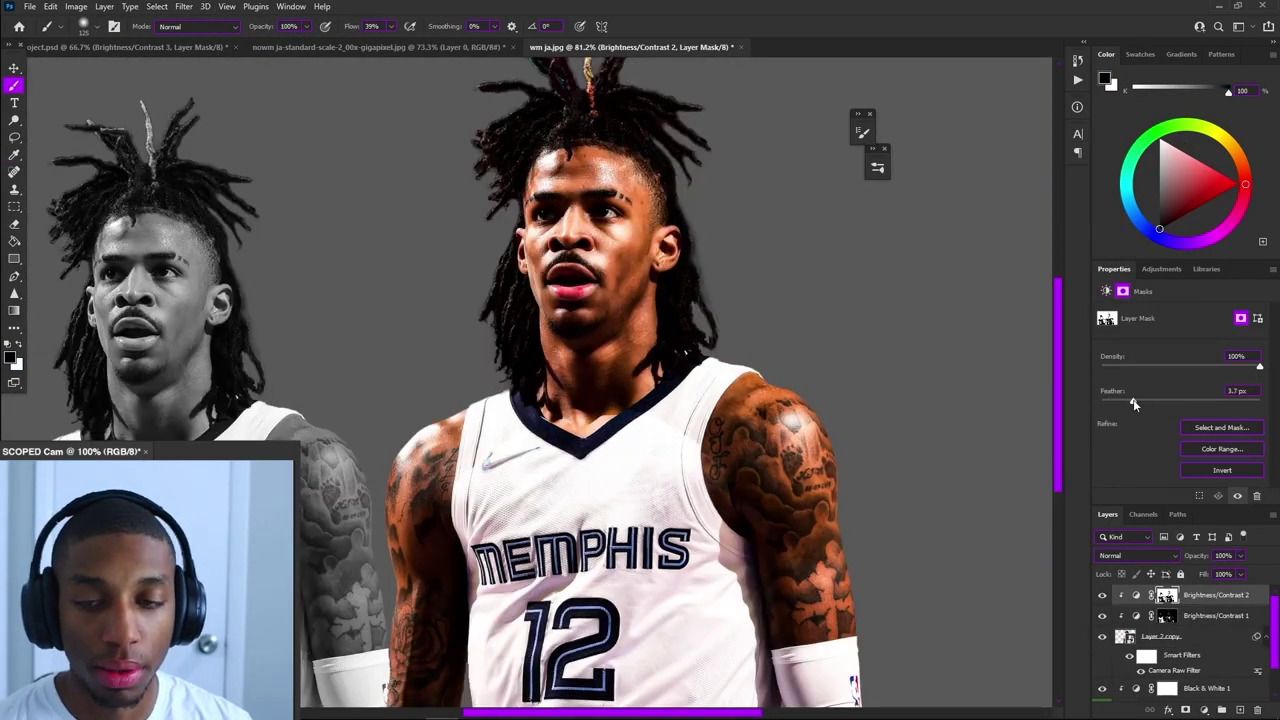
click(1106, 291)
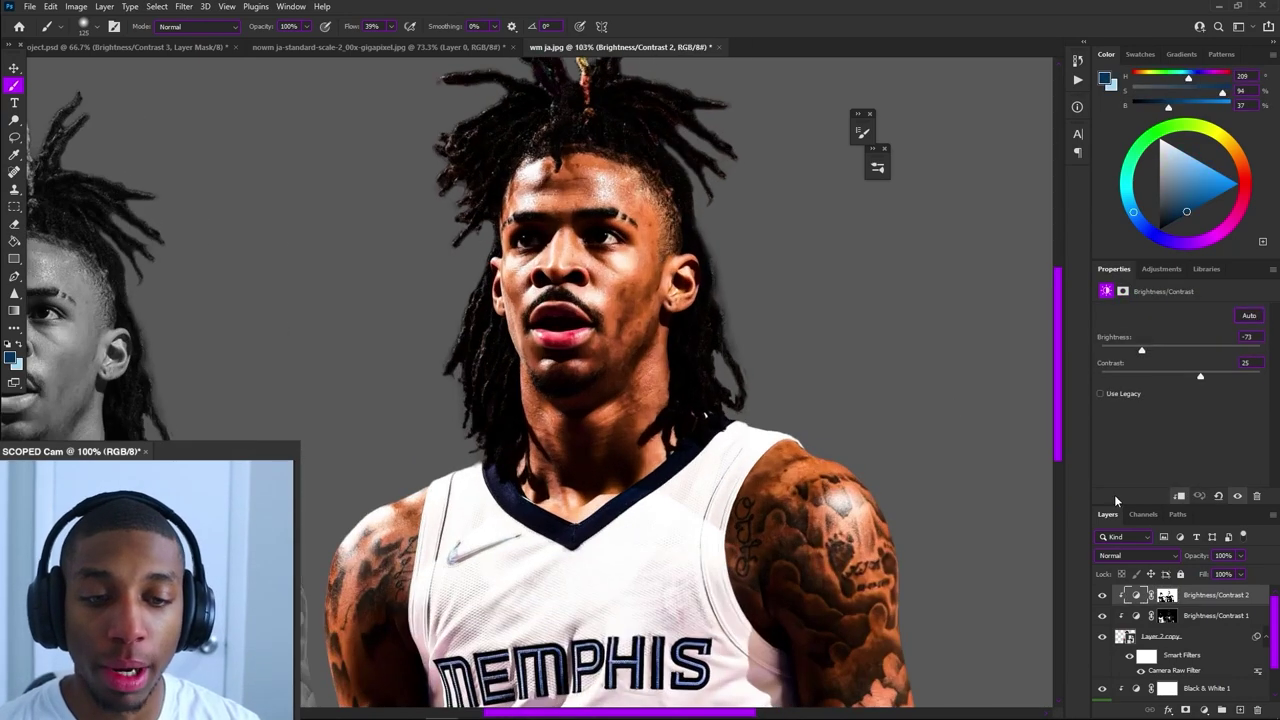
Look through the blend modes for Brightness/Contrast 2 and Brightness/Contrast 1, keeping Brightness/Contrast 2 on Normal
key(v)
click(1136, 555)
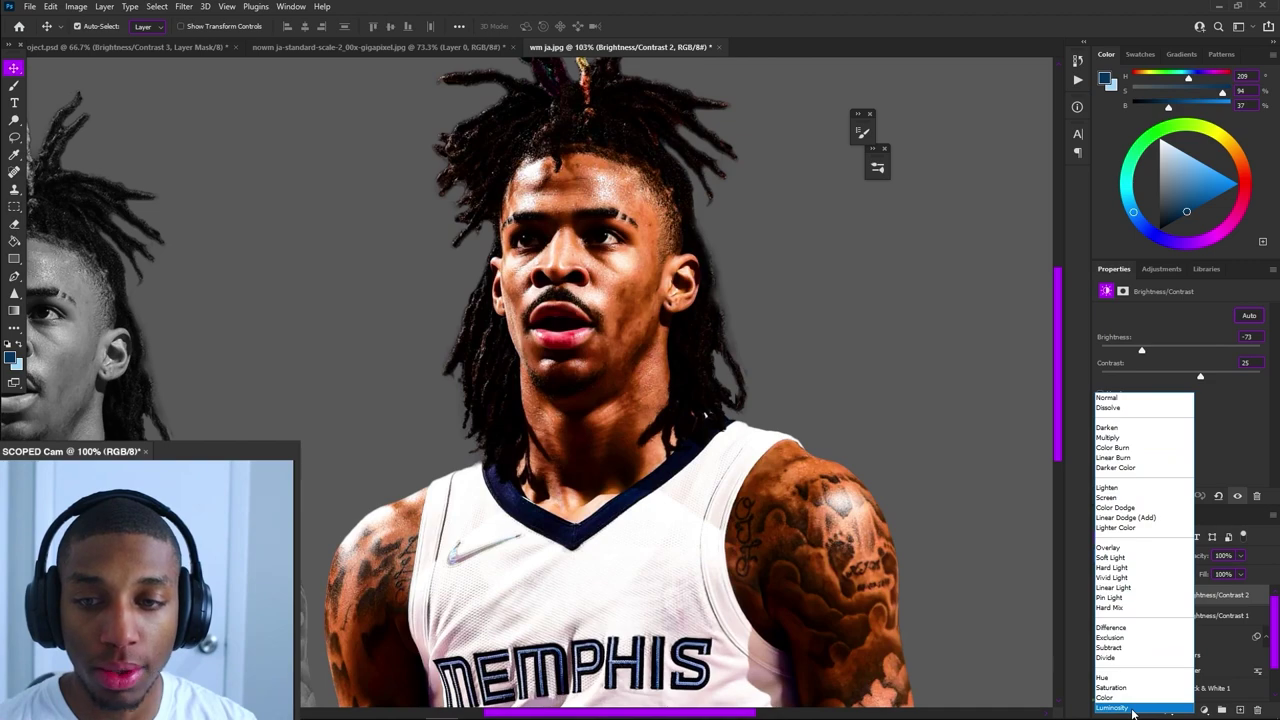
click(1107, 398)
click(760, 247)
scroll(760, 247, down, 3)
click(655, 298)
scroll(1148, 636, up, 2)
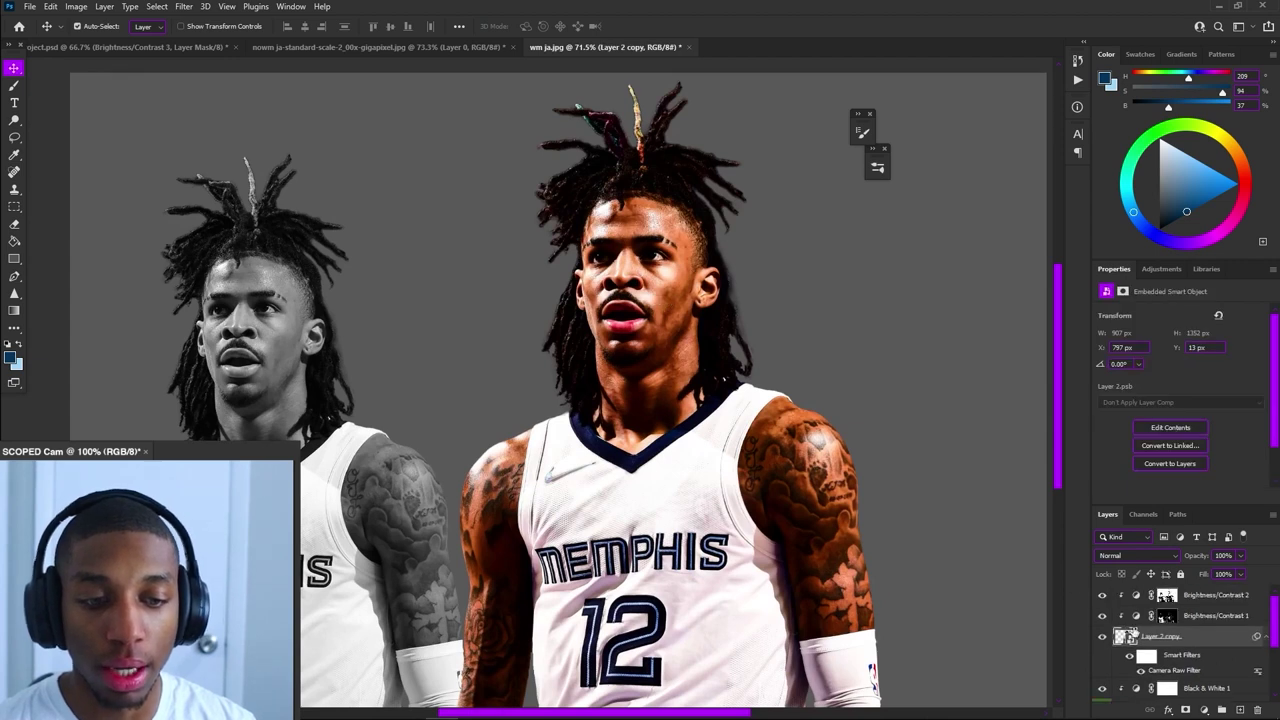
click(1215, 615)
click(1120, 555)
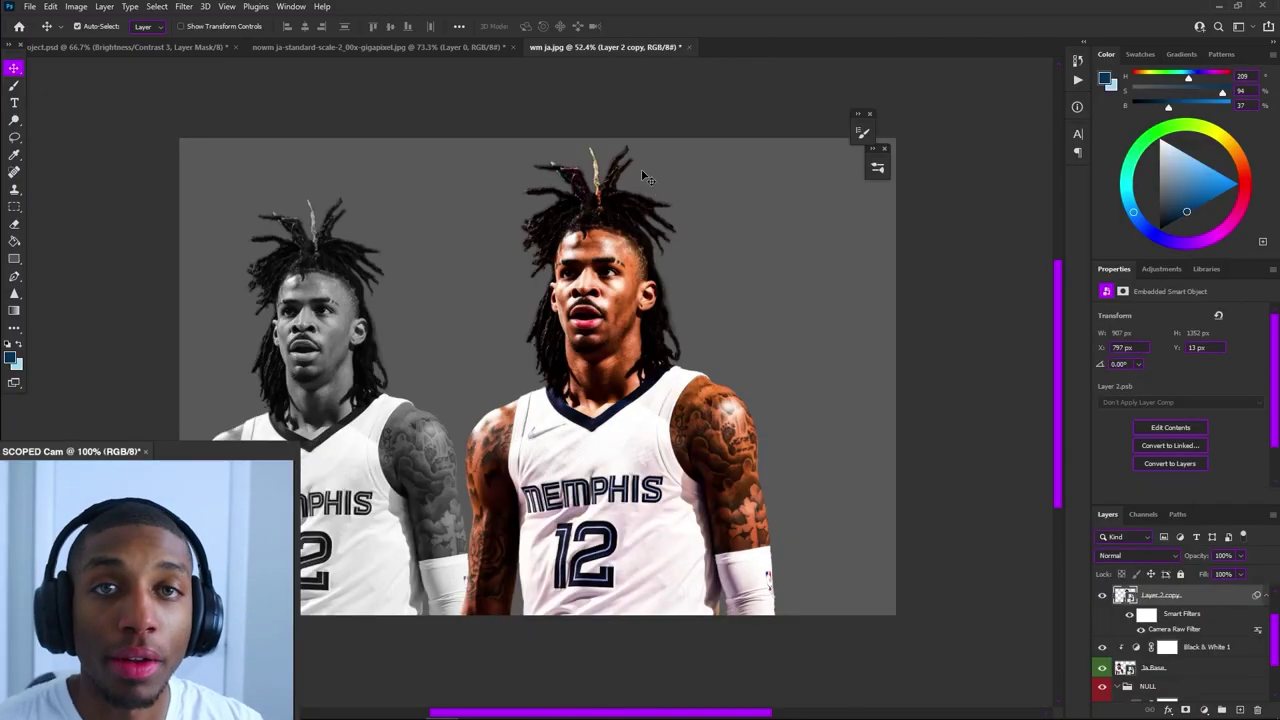
Temporarily hide Black & White 1 to compare the unedited player in colour with the enhanced one, and reselect Layer 2 copy
click(325, 285)
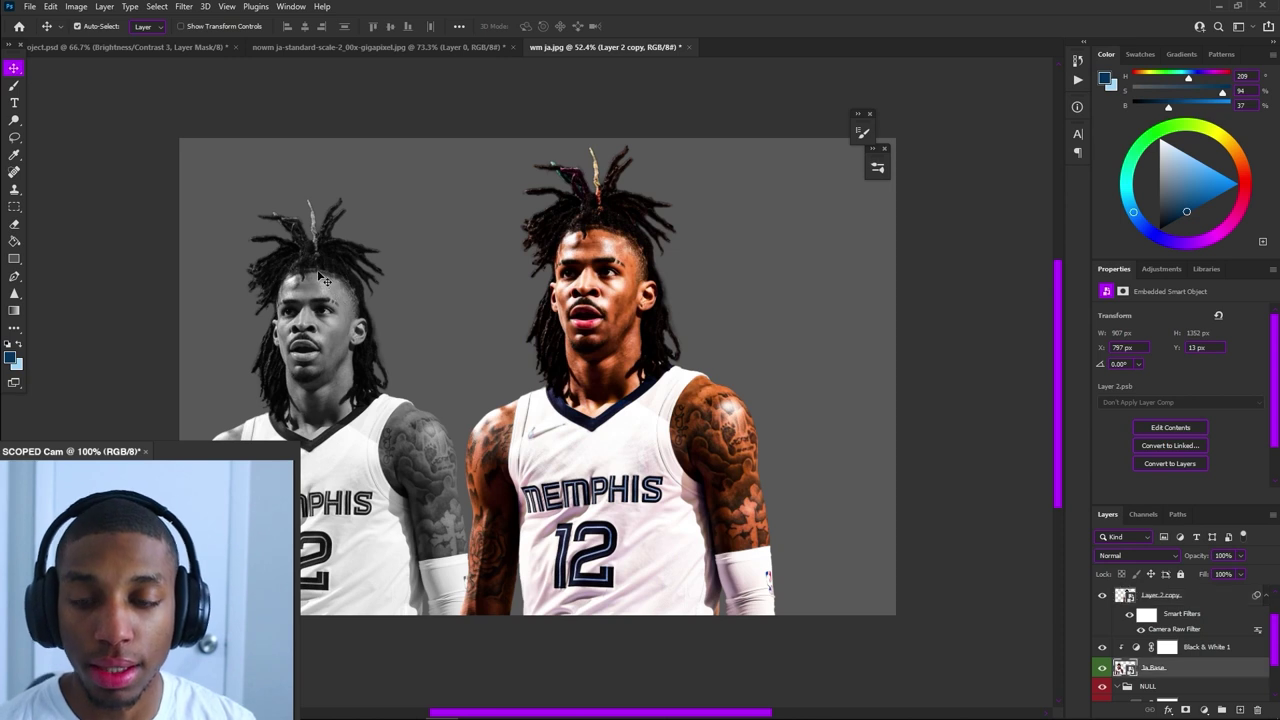
click(1104, 650)
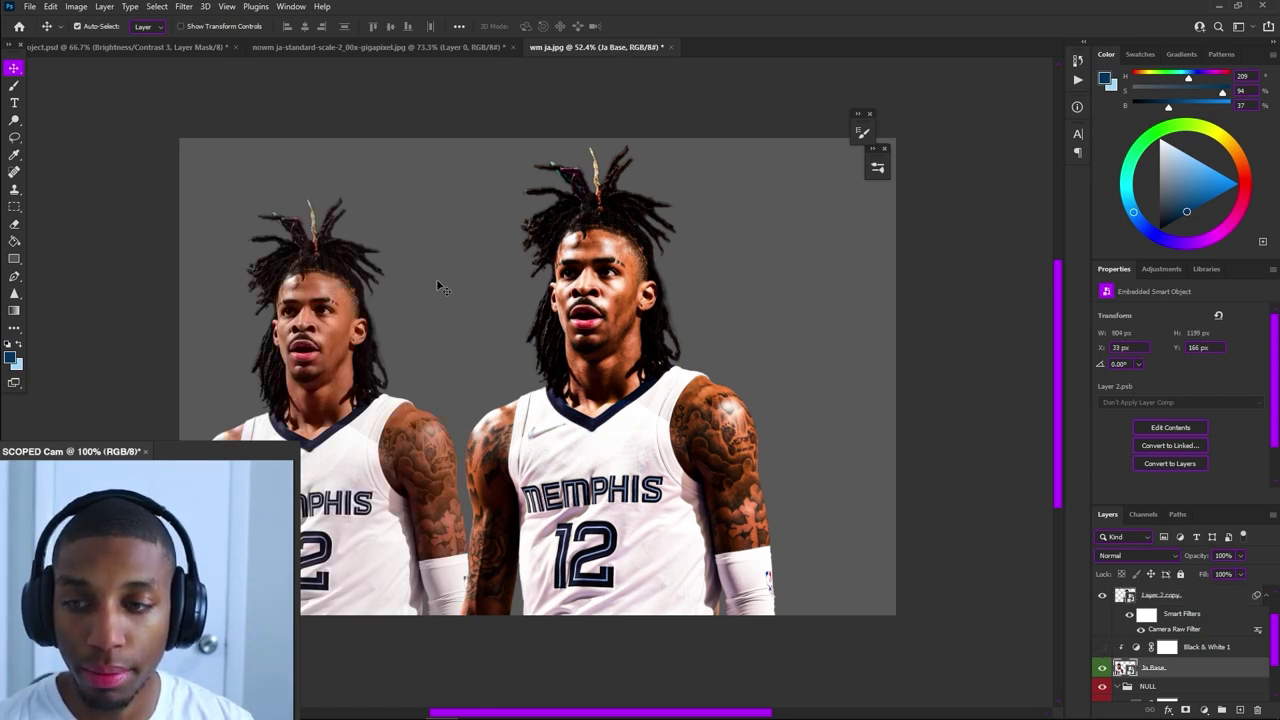
click(1104, 647)
click(1160, 595)
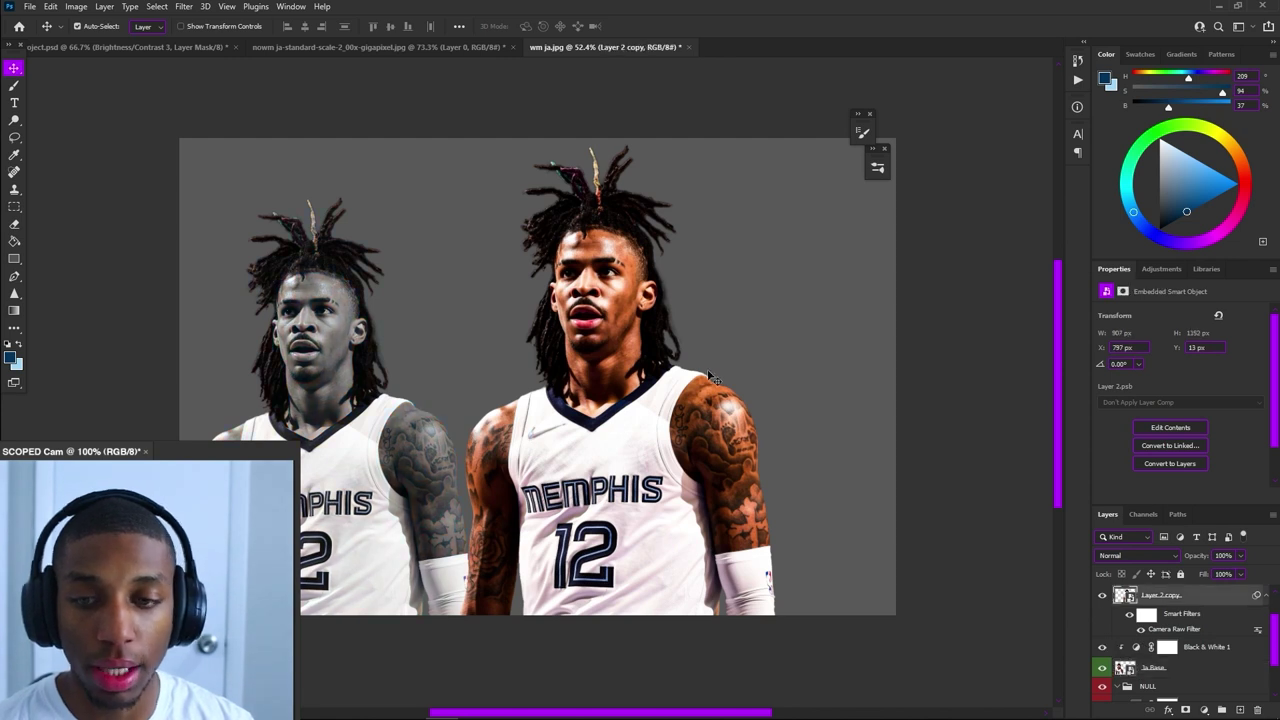
scroll(644, 266, up, 2)
scroll(1174, 590, up, 2)
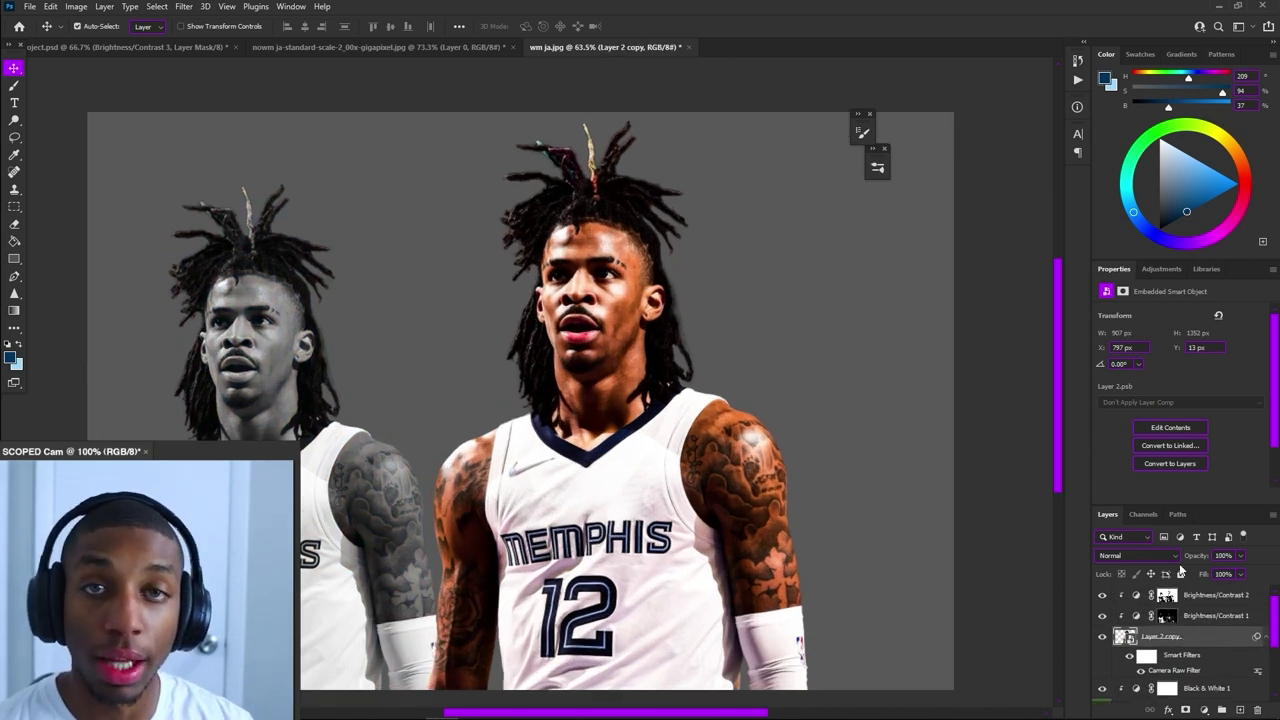
Add a Selective Color adjustment layer above Brightness/Contrast 2 and clip it to the enhanced player
click(1206, 710)
click(1200, 686)
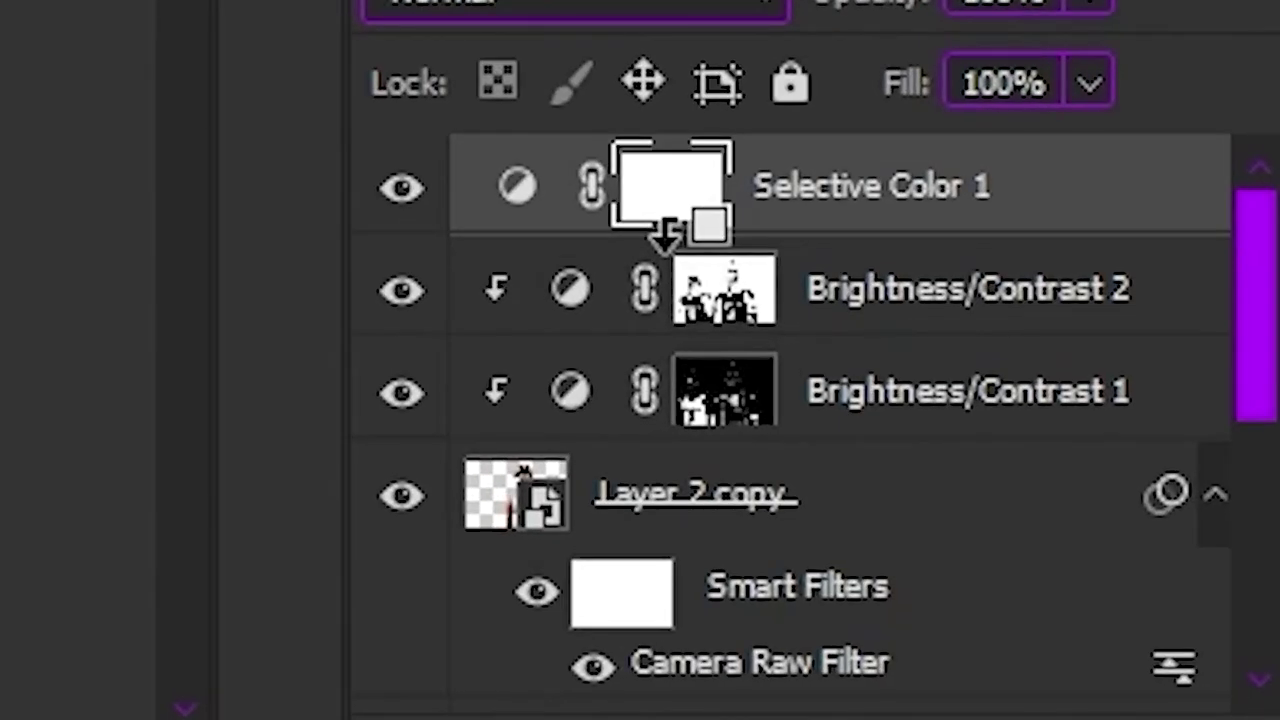
mouse_move(666, 235)
mouse_down()
mouse_move(637, 236)
mouse_move(684, 224)
mouse_move(659, 240)
mouse_up()
alt+click(629, 238)
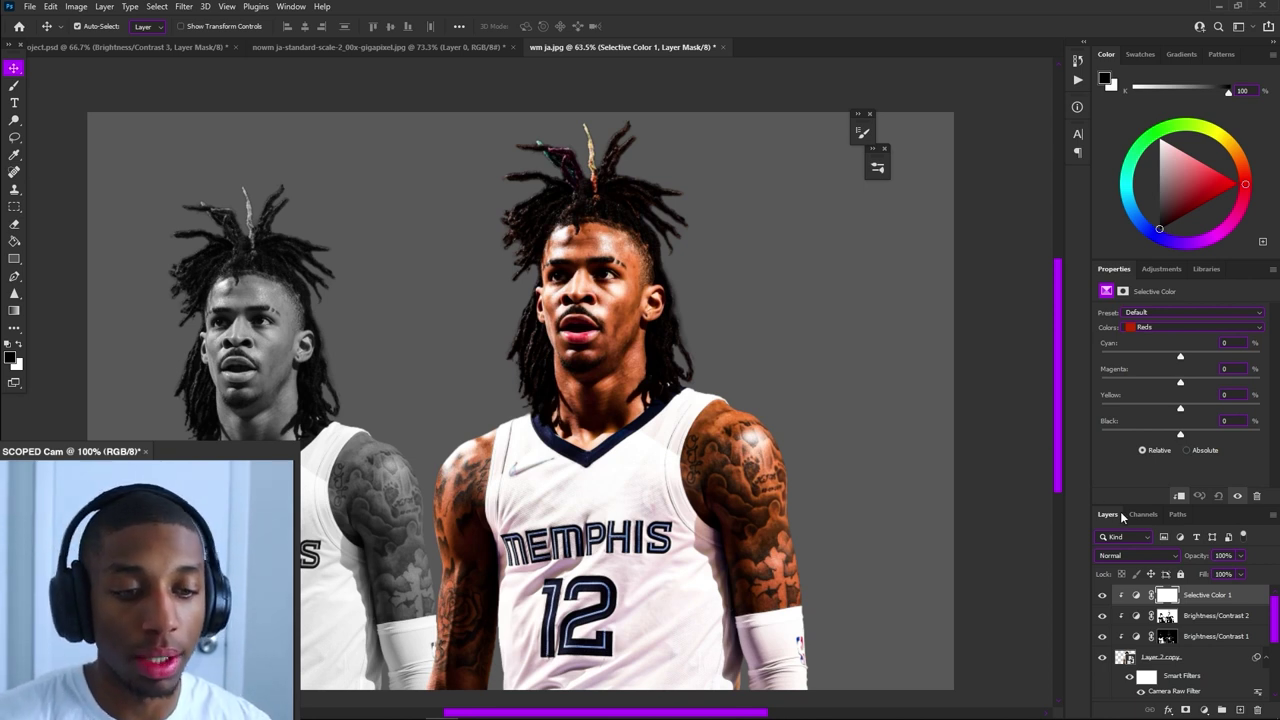
Adjust the Reds in Selective Color 1 to Cyan -6, Magenta +6, Yellow +1 and Black +17
mouse_move(1180, 433)
mouse_down()
mouse_move(1200, 432)
mouse_move(1180, 434)
mouse_up()
click(1142, 326)
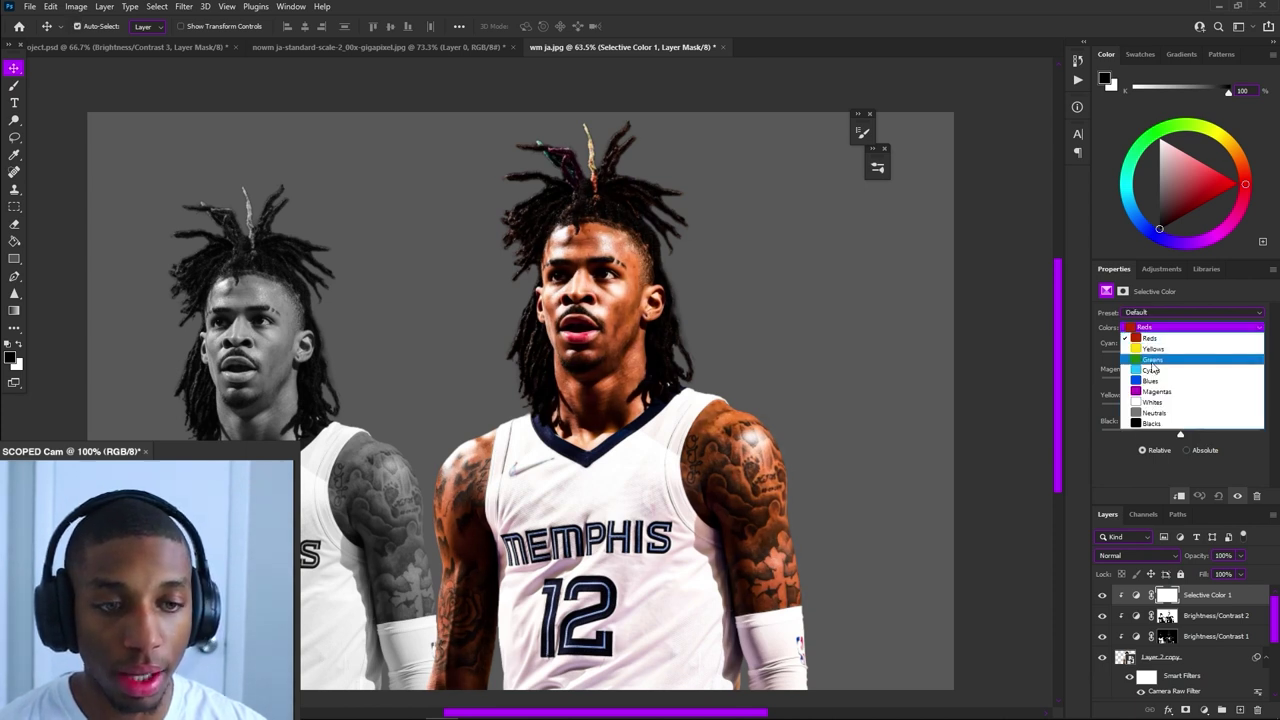
click(1150, 349)
click(1166, 328)
click(1155, 339)
drag(1180, 433, 1176, 358)
drag(1203, 437, 1191, 437)
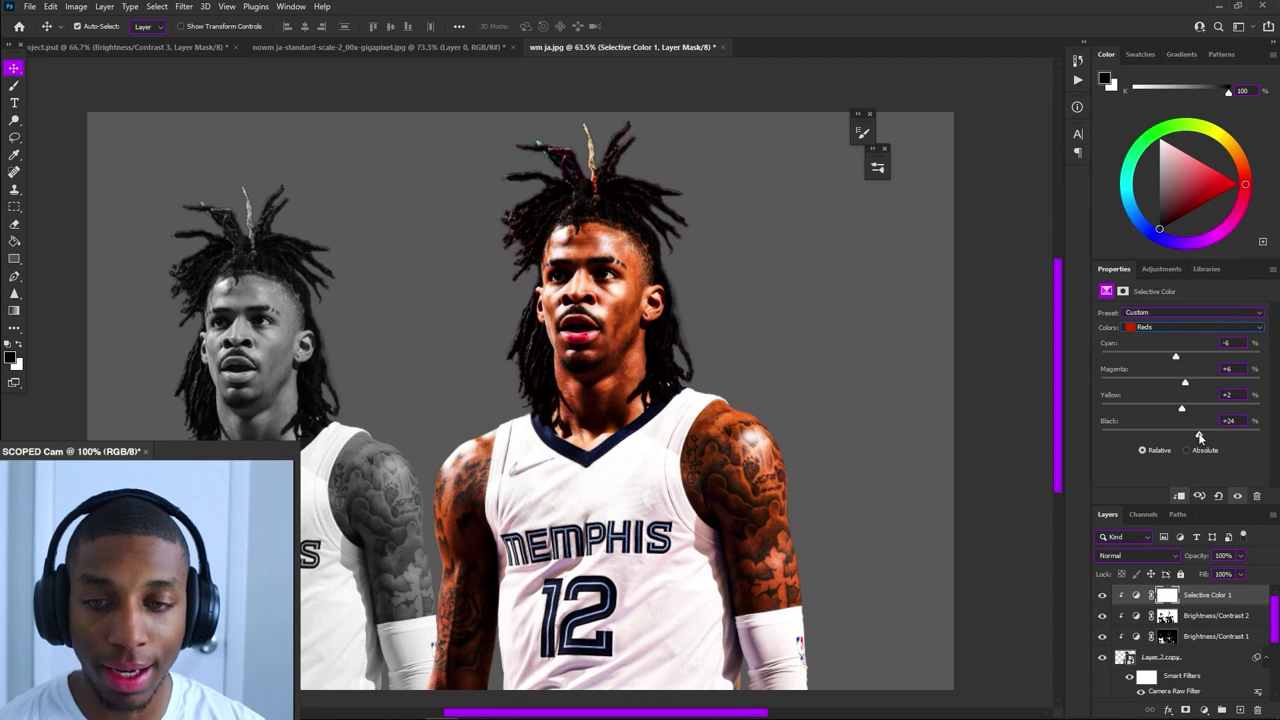
drag(1199, 437, 1193, 435)
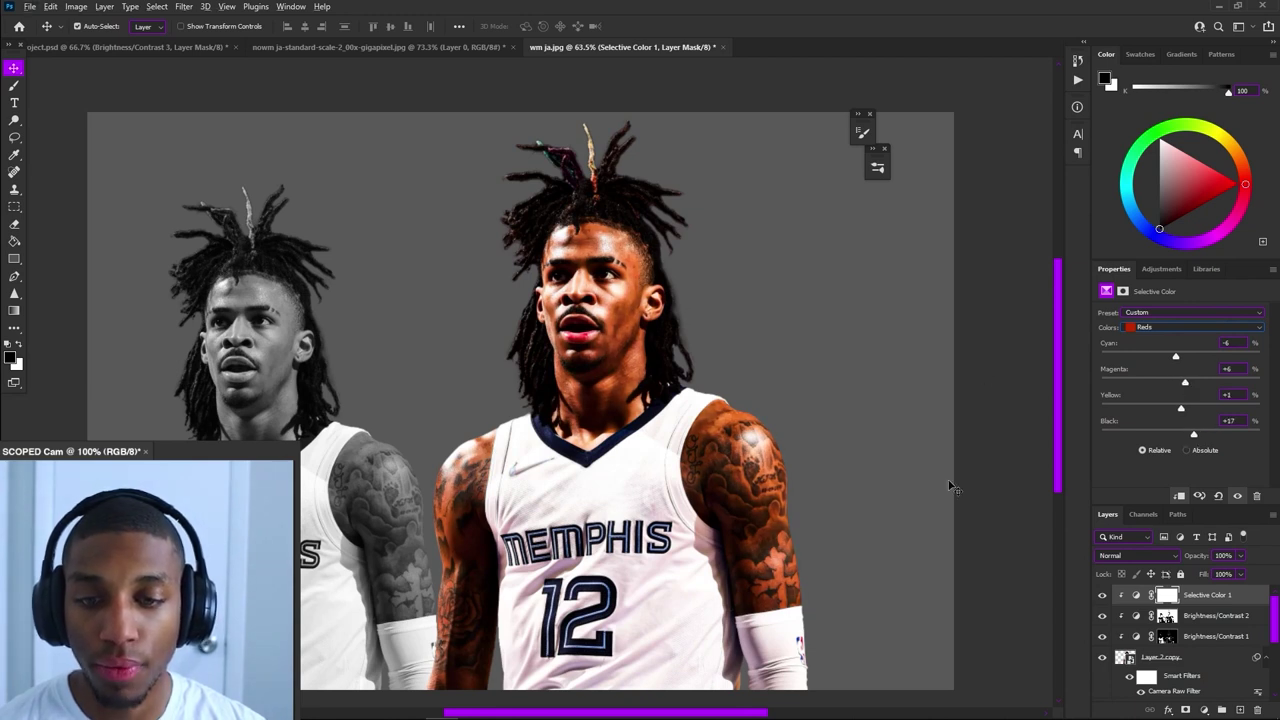
Compare the recoloured player with the unedited colour version by briefly hiding Black & White 1
scroll(1160, 652, down, 2)
click(1101, 649)
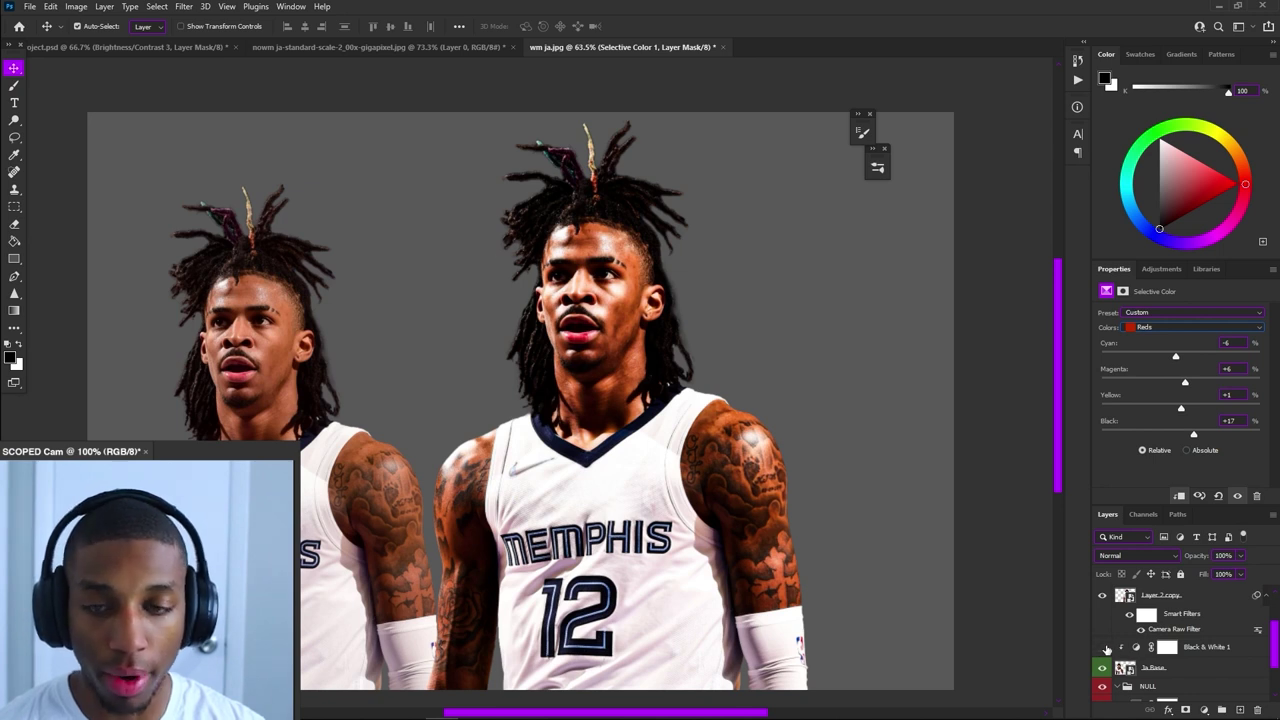
scroll(1160, 640, up, 3)
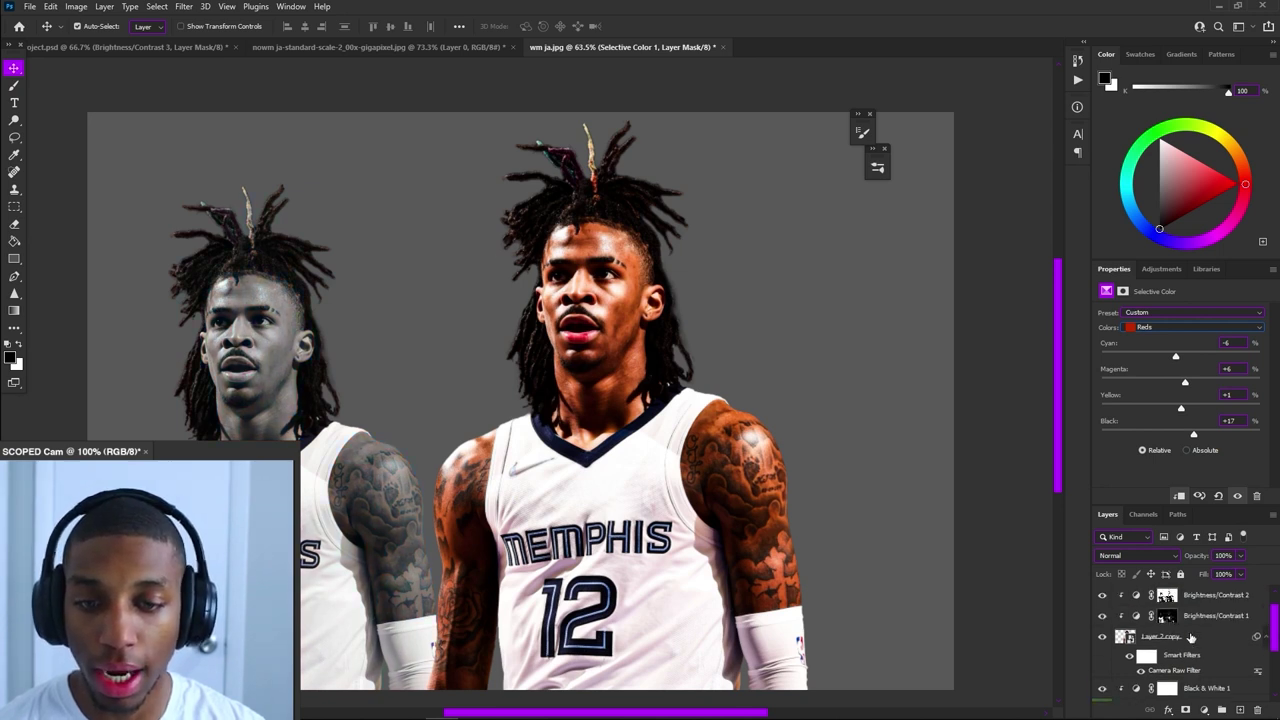
Adjust the Yellows in Selective Color 1 to Cyan +21, Magenta +1, Yellow +6 and Black +4
click(1194, 598)
click(1169, 327)
click(1170, 351)
drag(1181, 357, 1229, 358)
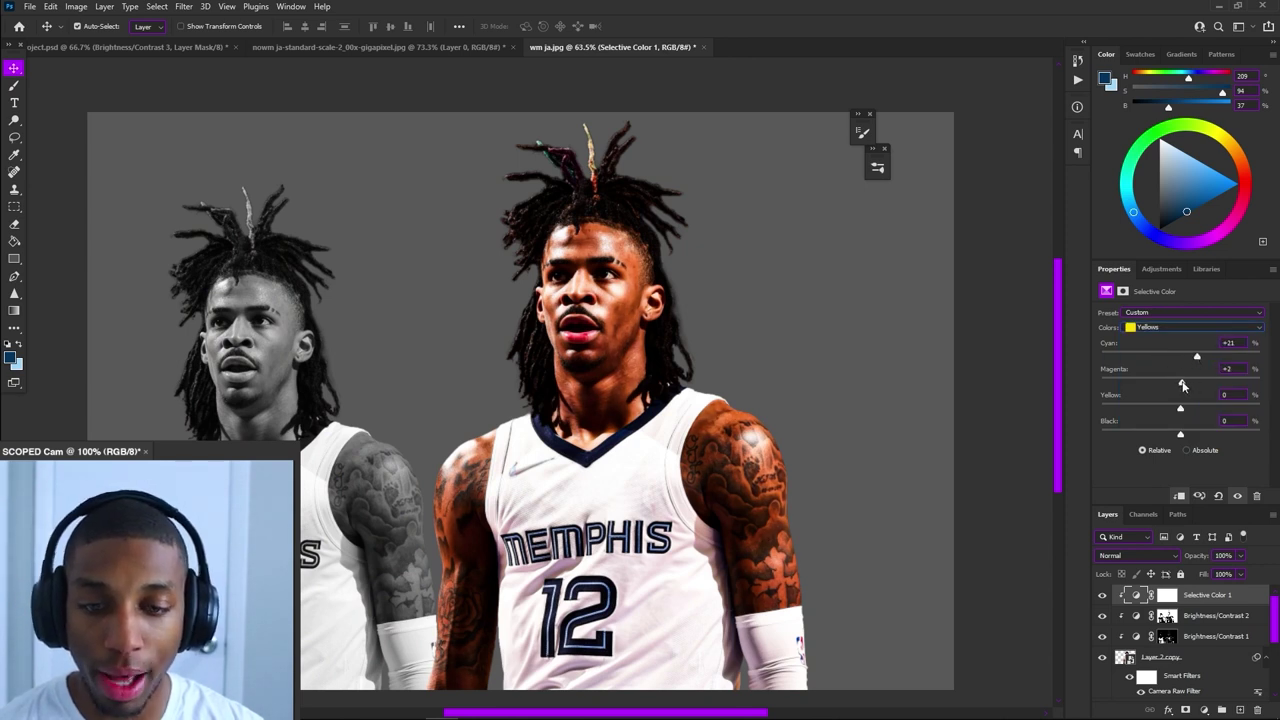
drag(1181, 438, 1193, 438)
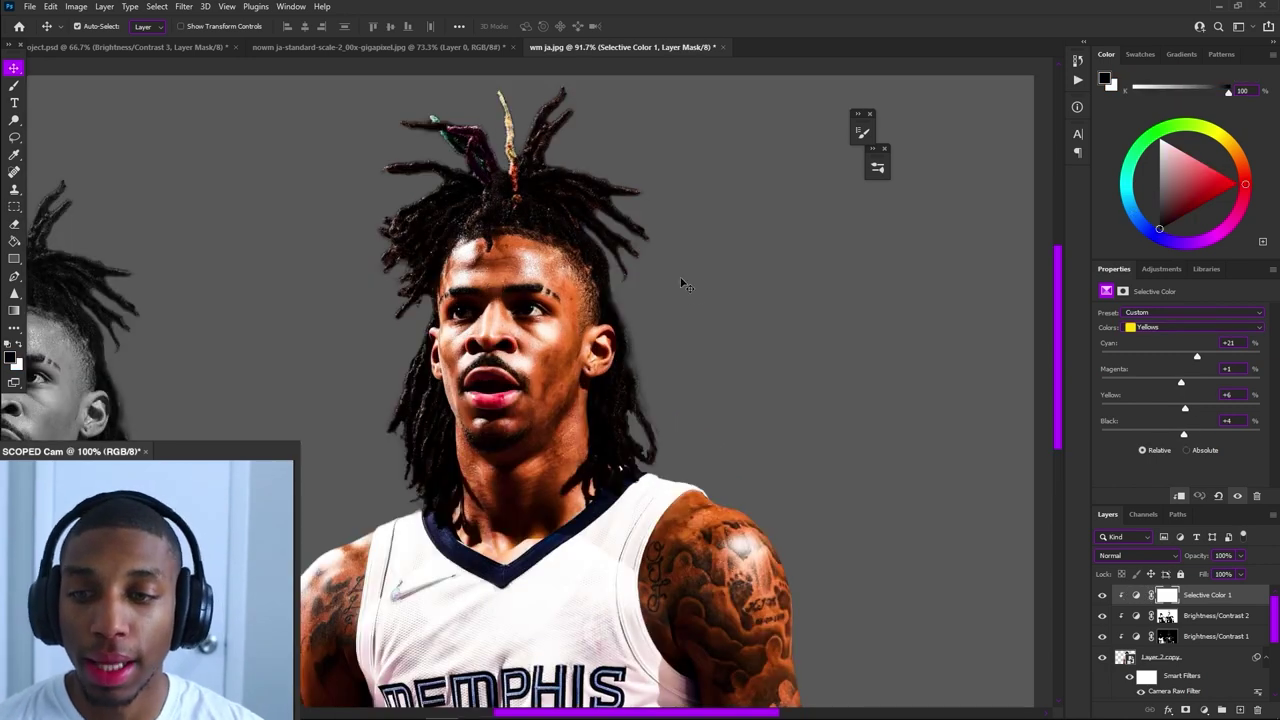
Add a clipped Brightness/Contrast adjustment layer above Selective Color 1 and set its Brightness to 150
key(ctrl+plus)
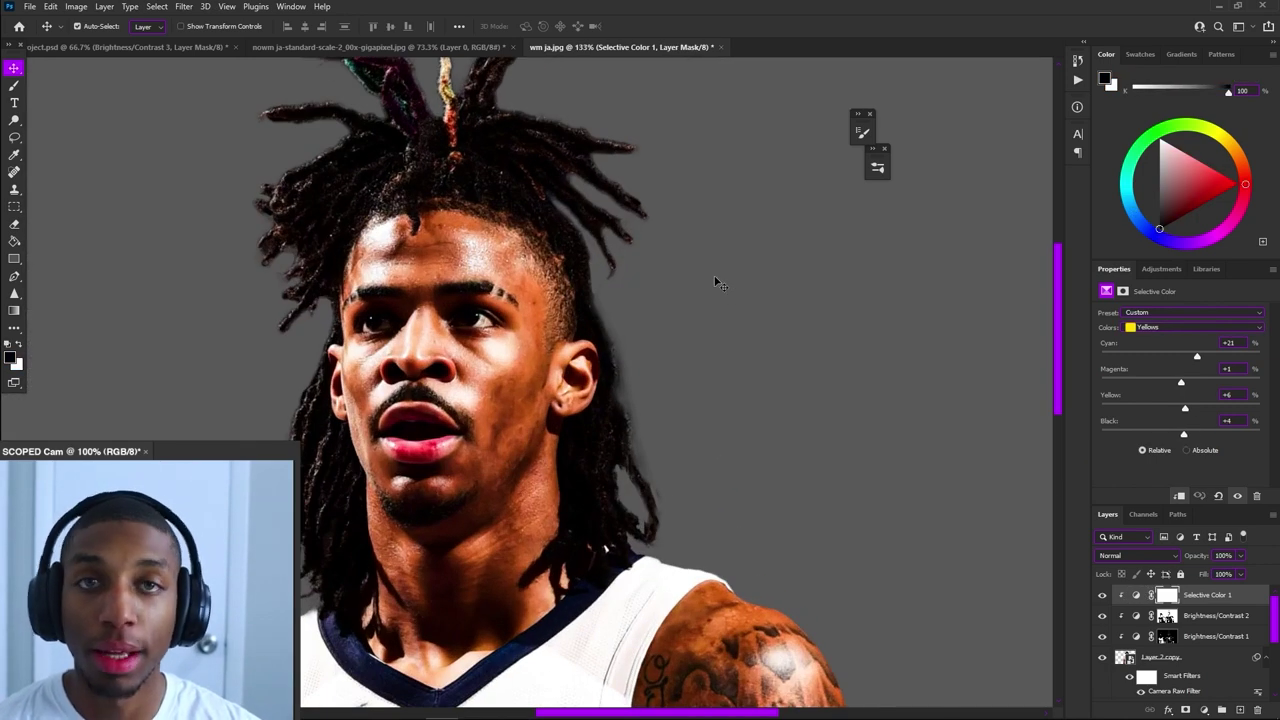
click(718, 283)
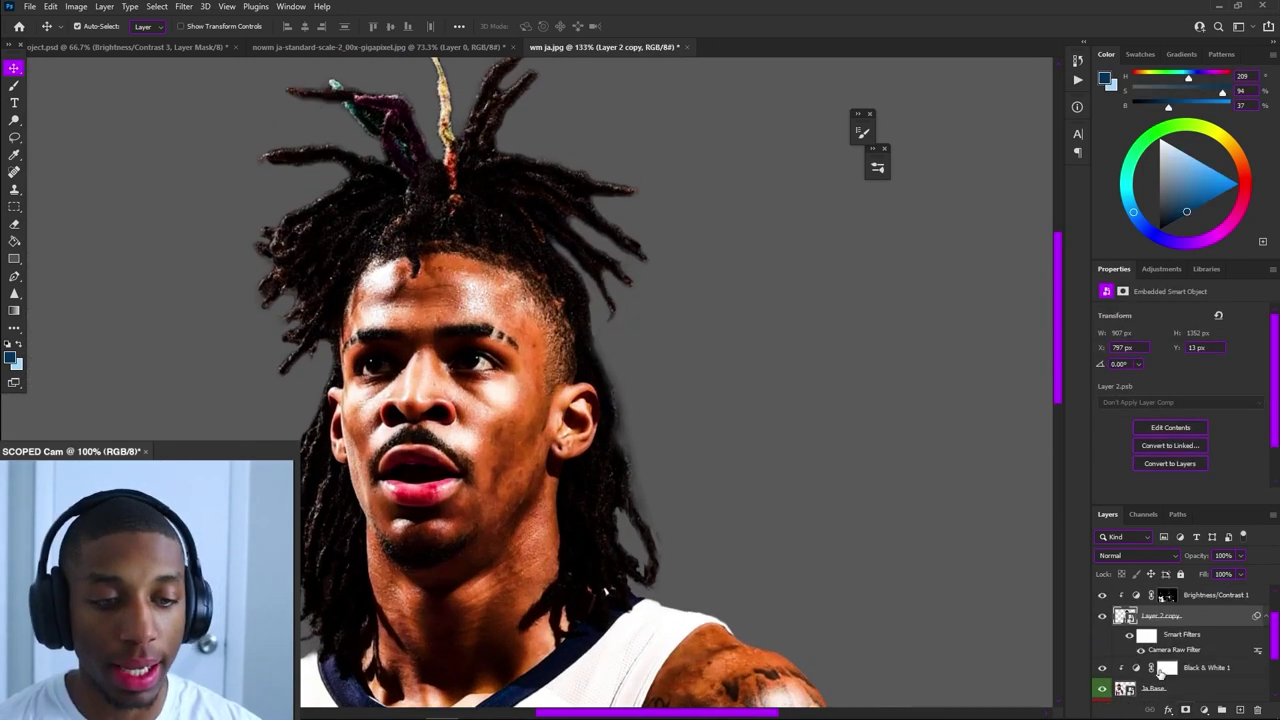
scroll(1160, 660, up, 2)
click(1198, 600)
click(1204, 709)
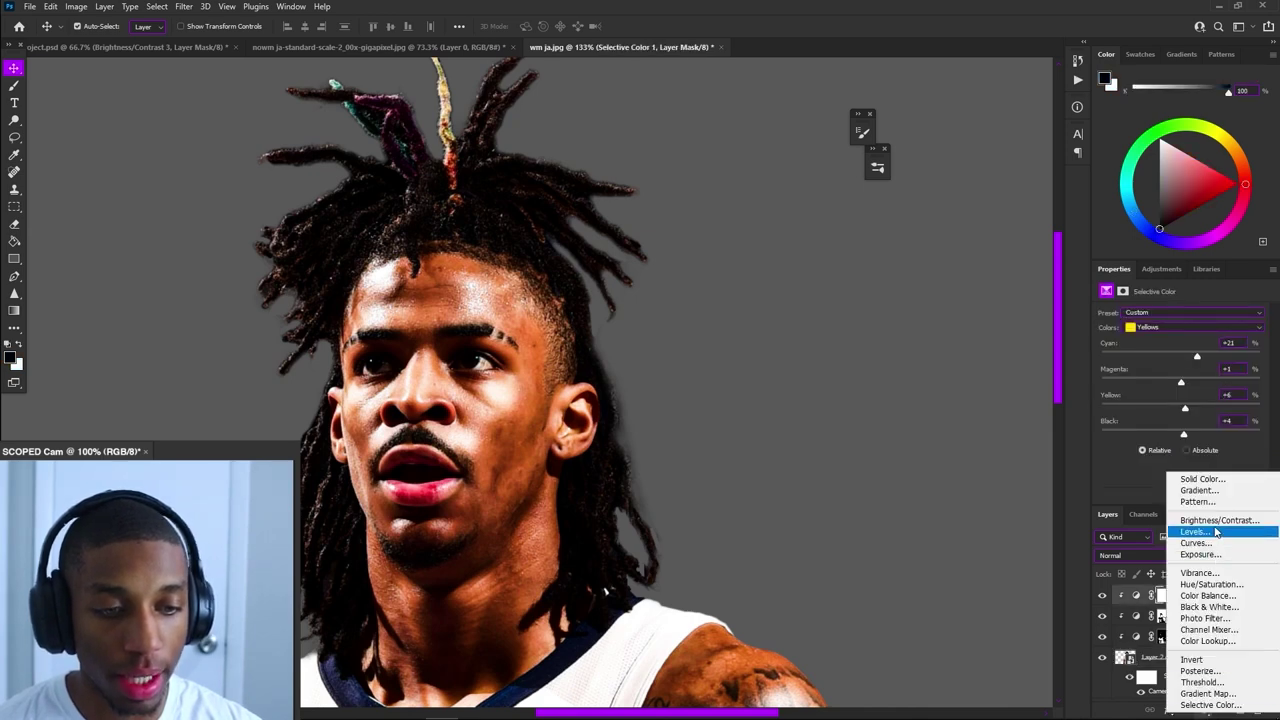
click(1215, 520)
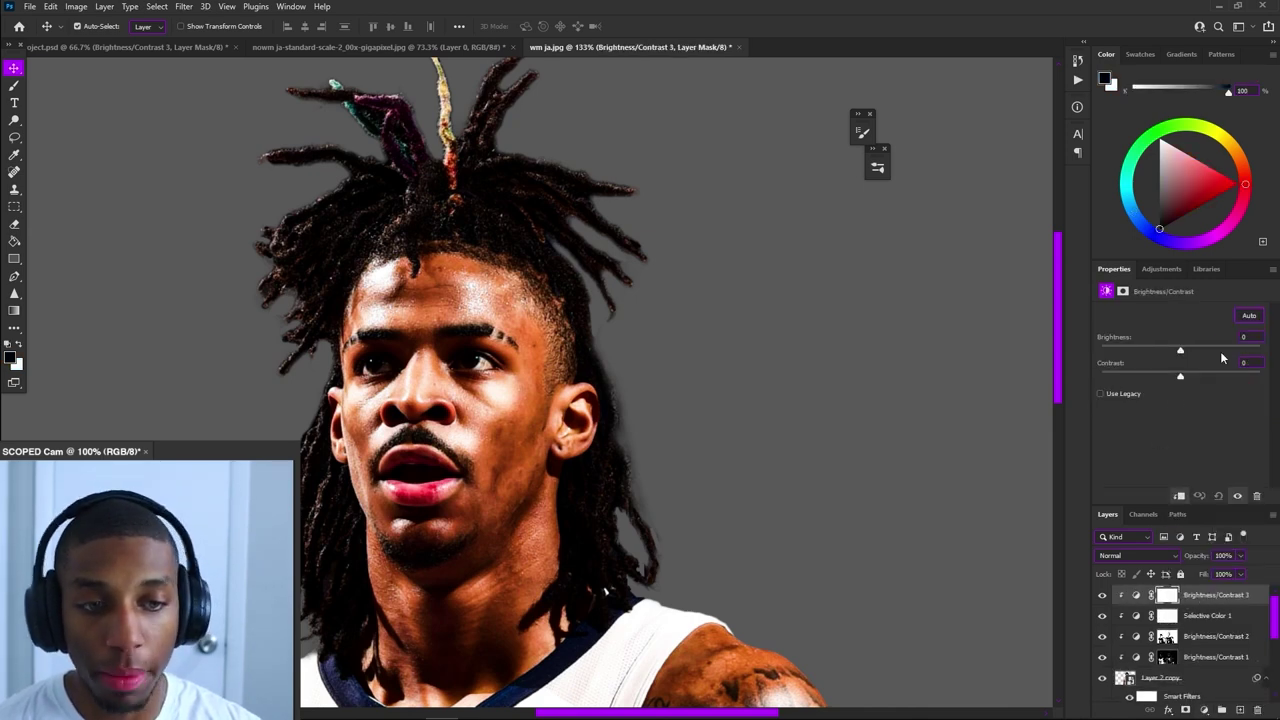
drag(1181, 351, 1260, 351)
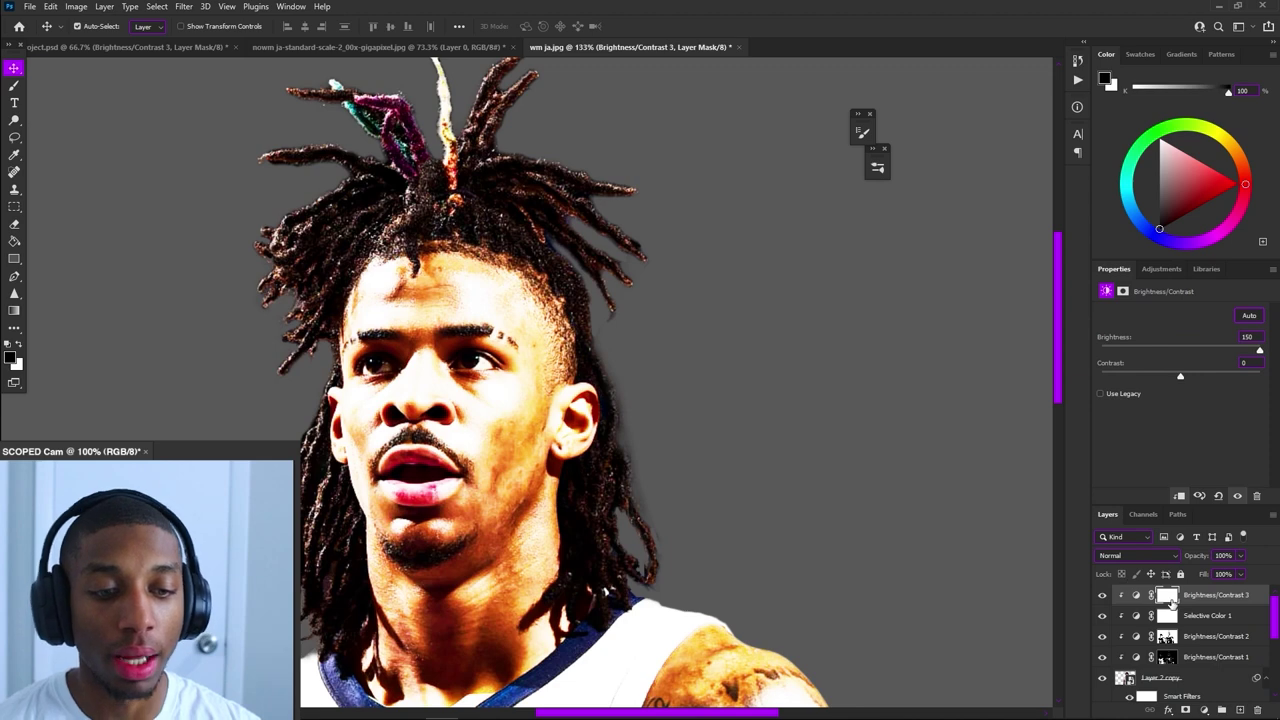
Invert the Brightness/Contrast 3 mask to black and set up a soft brush of about 20 px with 100% flow
click(1168, 596)
key(ctrl+i)
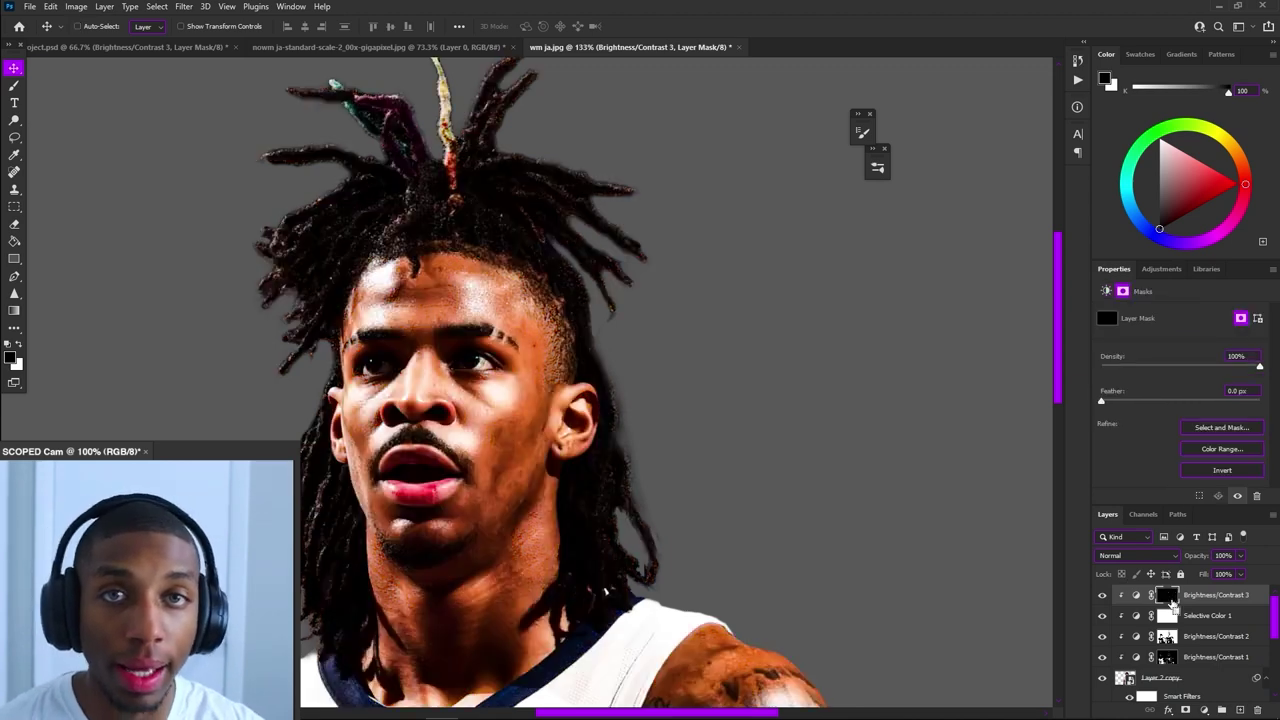
key(b)
scroll(337, 283, up, 10)
drag(357, 306, 201, 288)
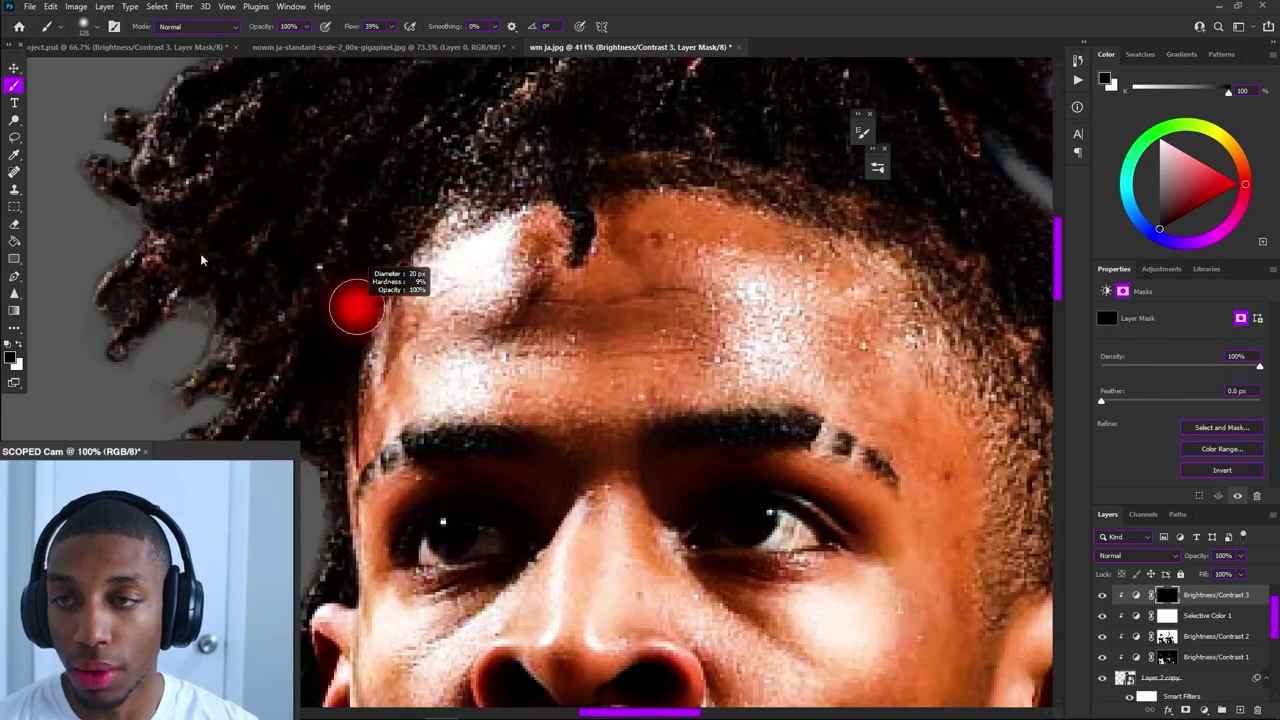
click(391, 28)
drag(390, 42, 436, 44)
mouse_move(432, 474)
mouse_down()
mouse_move(409, 291)
mouse_move(417, 193)
mouse_up()
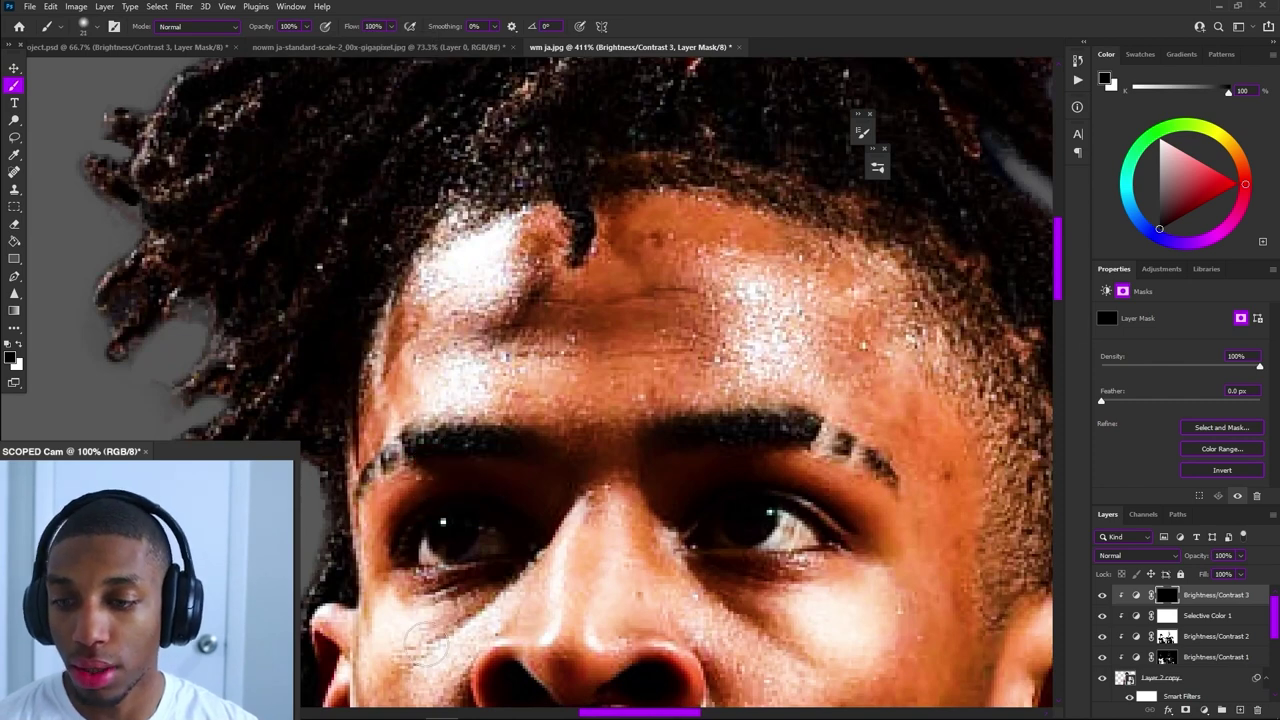
Paint white on the Brightness/Contrast 3 mask over the whites of both eyes, using a small brush
key(x)
key(x)
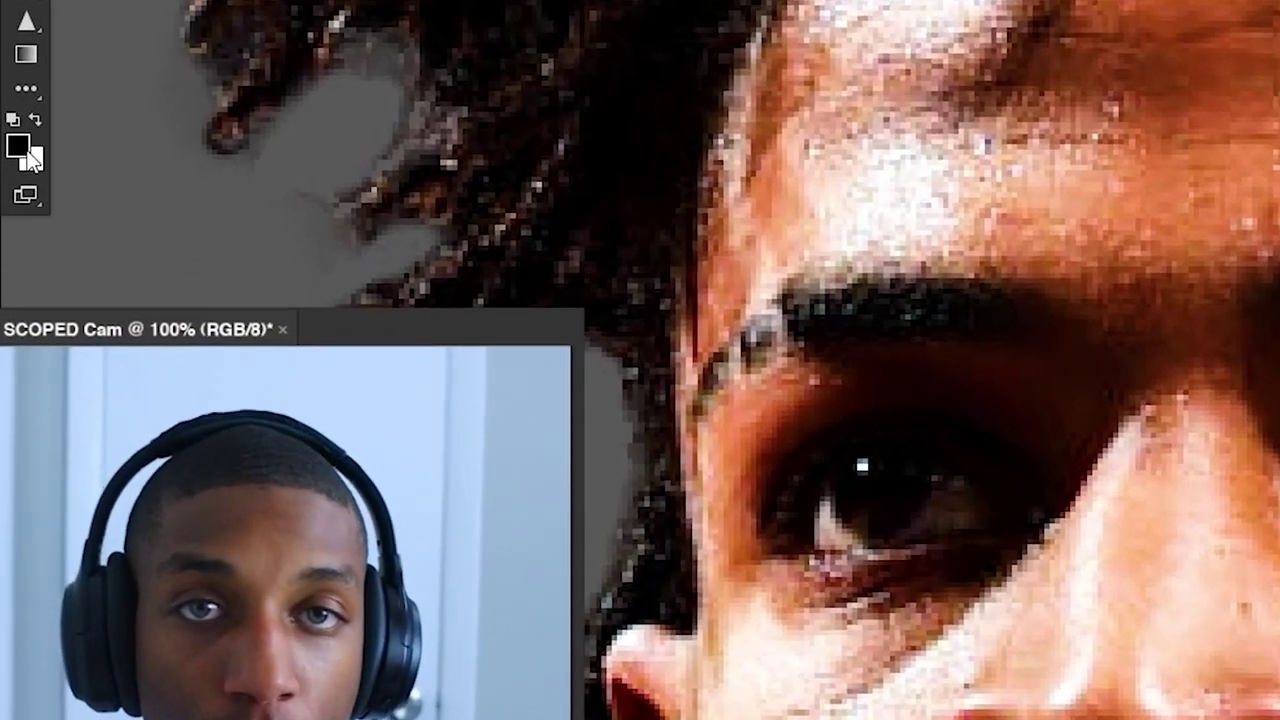
key(x)
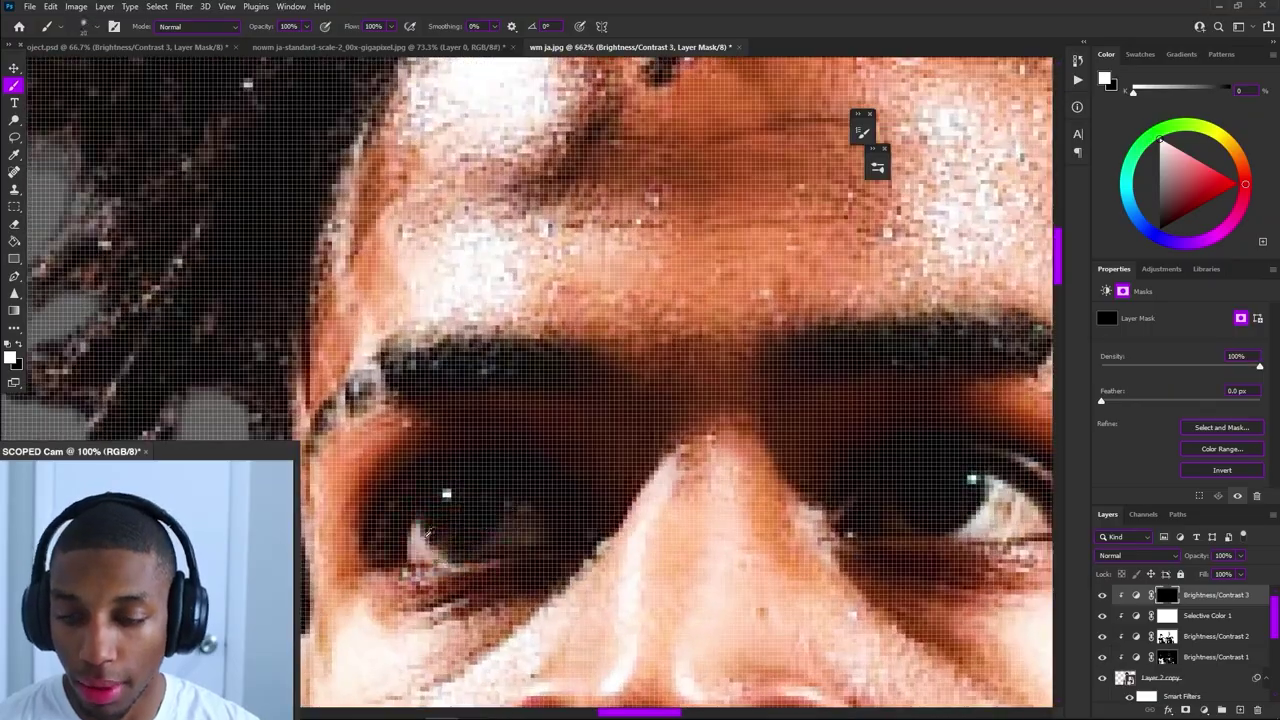
scroll(422, 544, down, 4)
mouse_move(438, 523)
mouse_down()
mouse_move(438, 510)
mouse_move(462, 546)
mouse_up()
key(x)
key(x)
mouse_move(754, 517)
mouse_down()
mouse_move(763, 500)
mouse_move(740, 520)
mouse_move(755, 514)
mouse_move(738, 485)
mouse_move(740, 502)
mouse_up()
key(x)
scroll(715, 515, down, 3)
scroll(674, 473, up, 2)
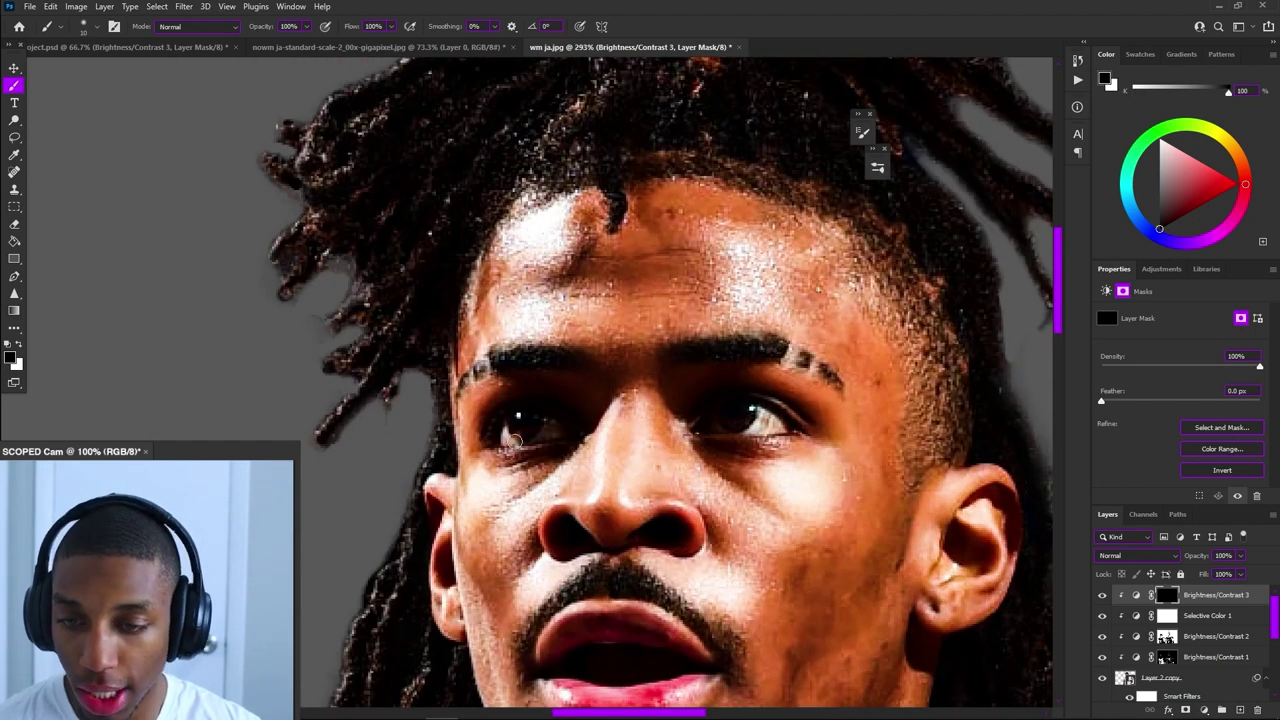
key(x)
drag(517, 423, 541, 438)
key(x)
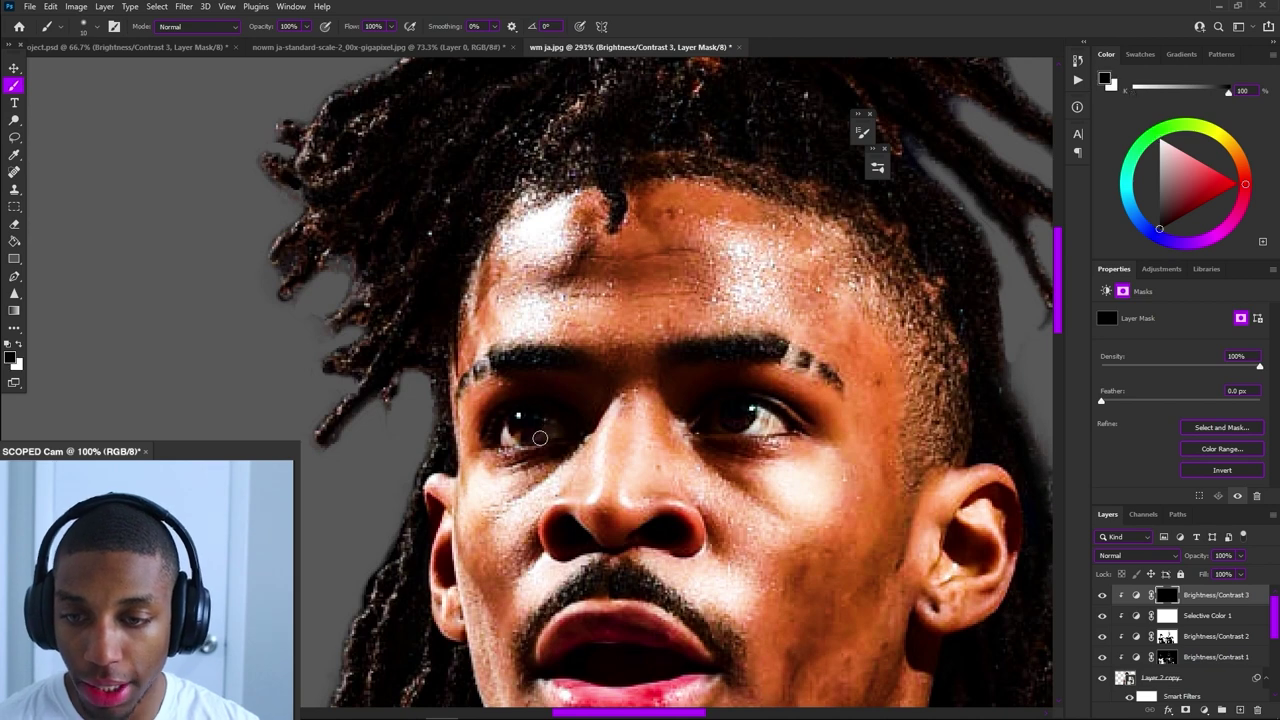
Examine the brightened eyes in the context of the whole player
click(1192, 600)
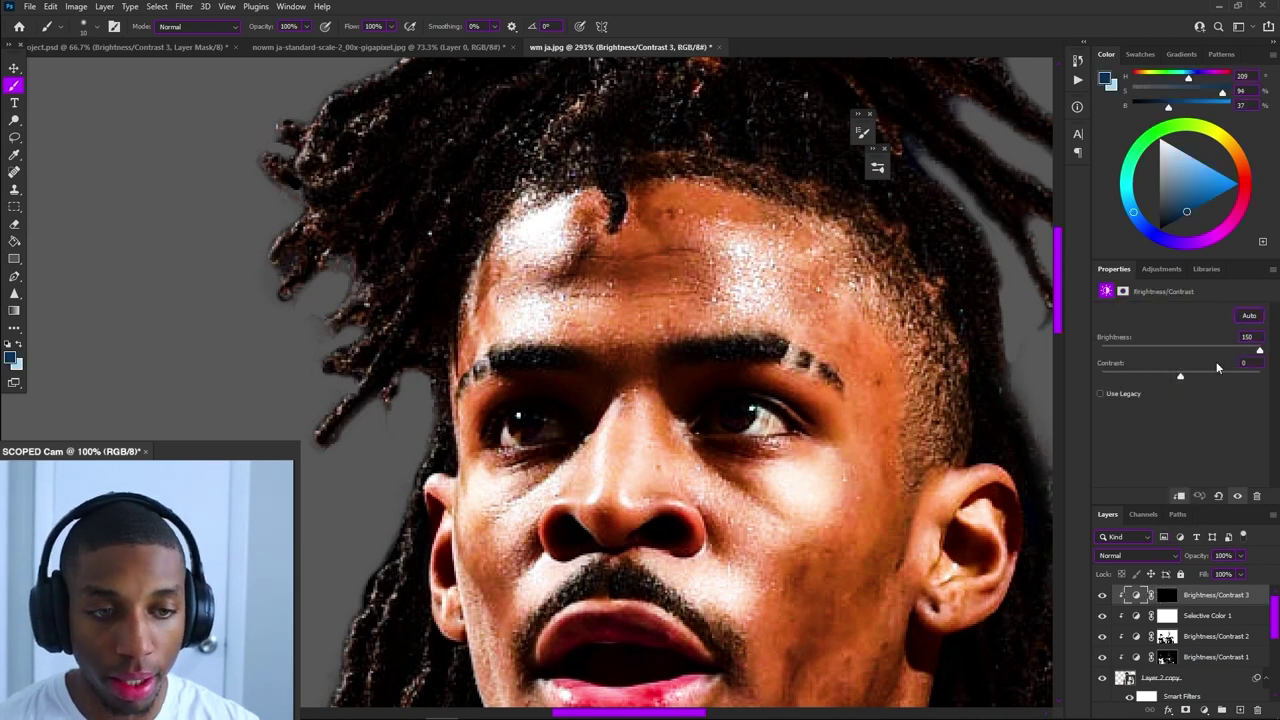
scroll(560, 400, down, 5)
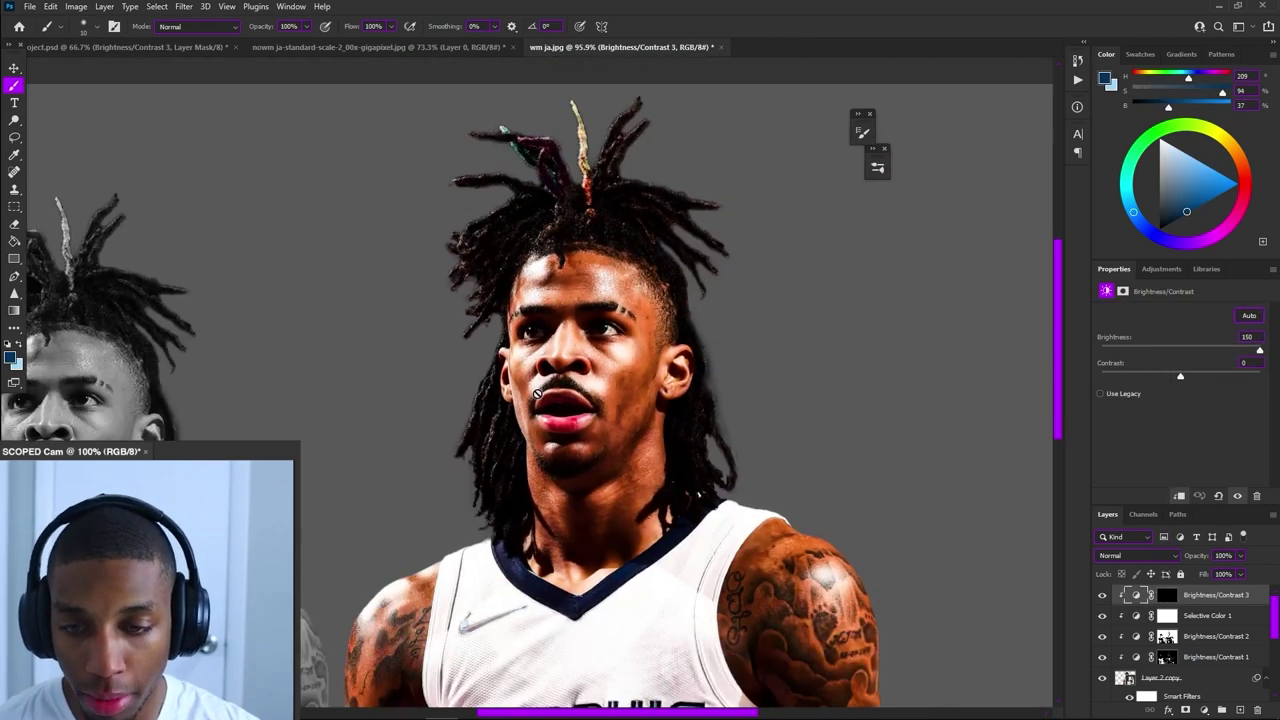
scroll(540, 320, down, 3)
scroll(570, 270, up, 2)
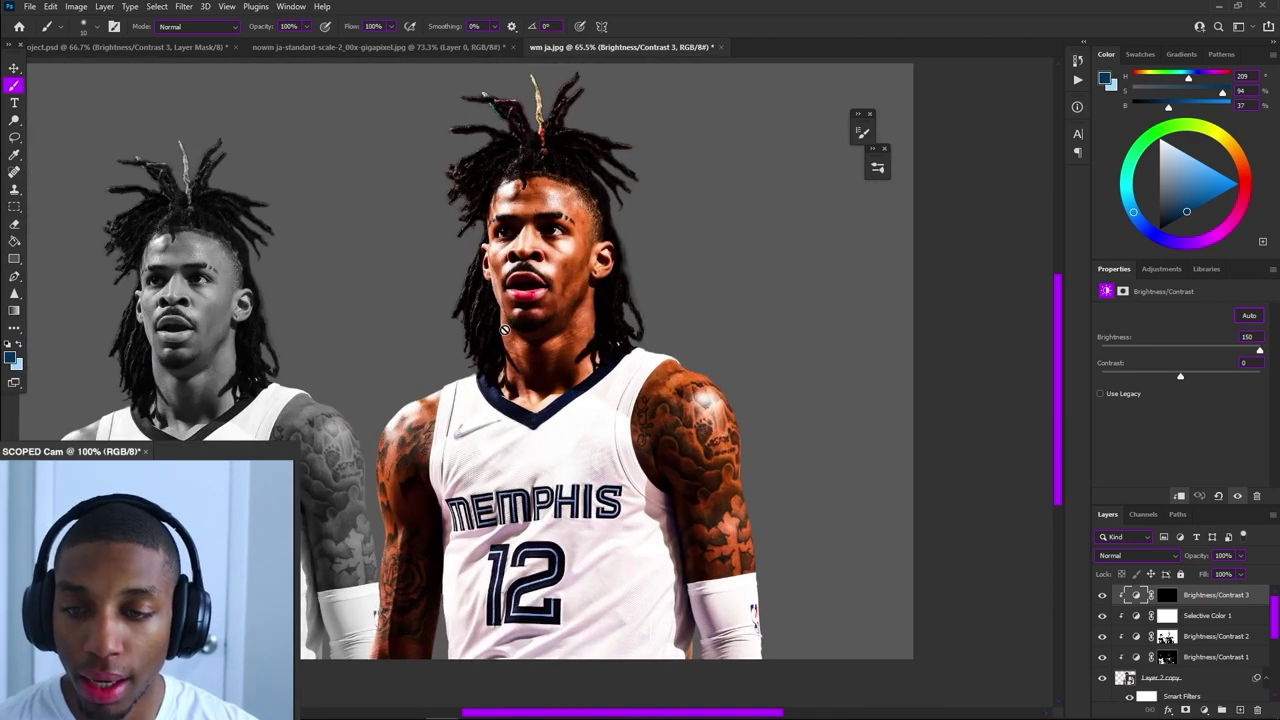
key(v)
scroll(588, 233, up, 2)
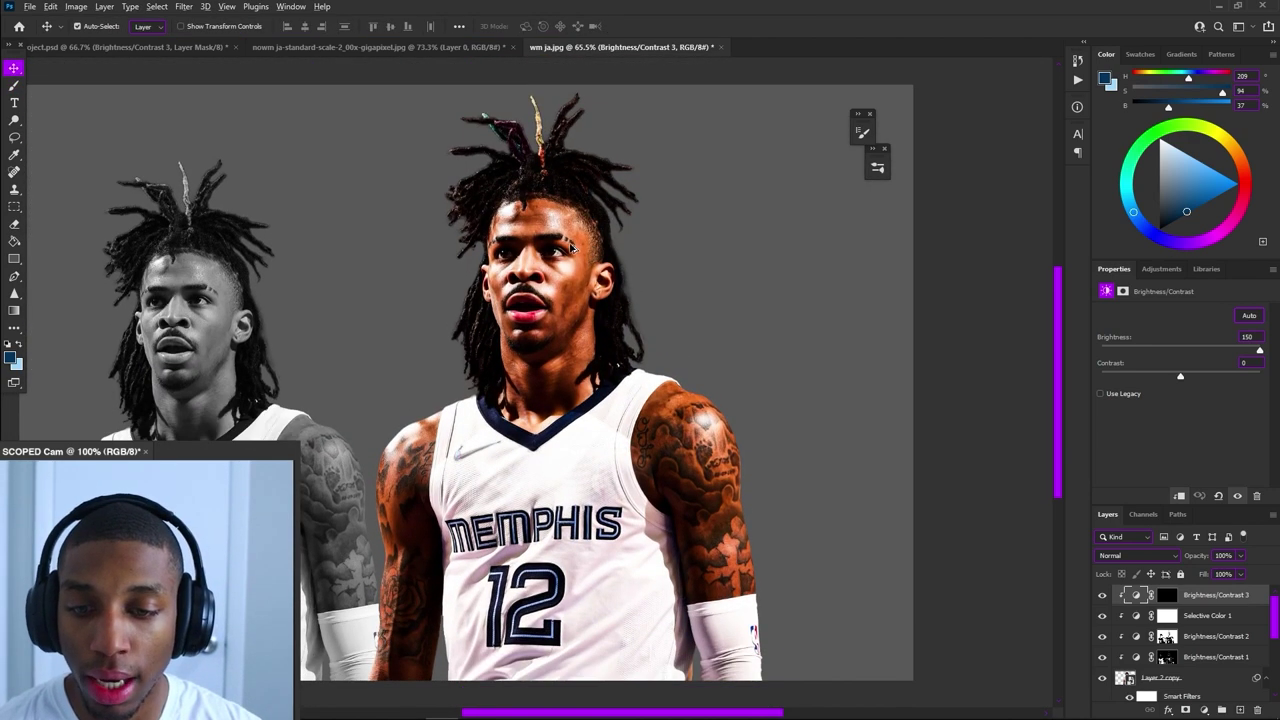
scroll(577, 240, up, 5)
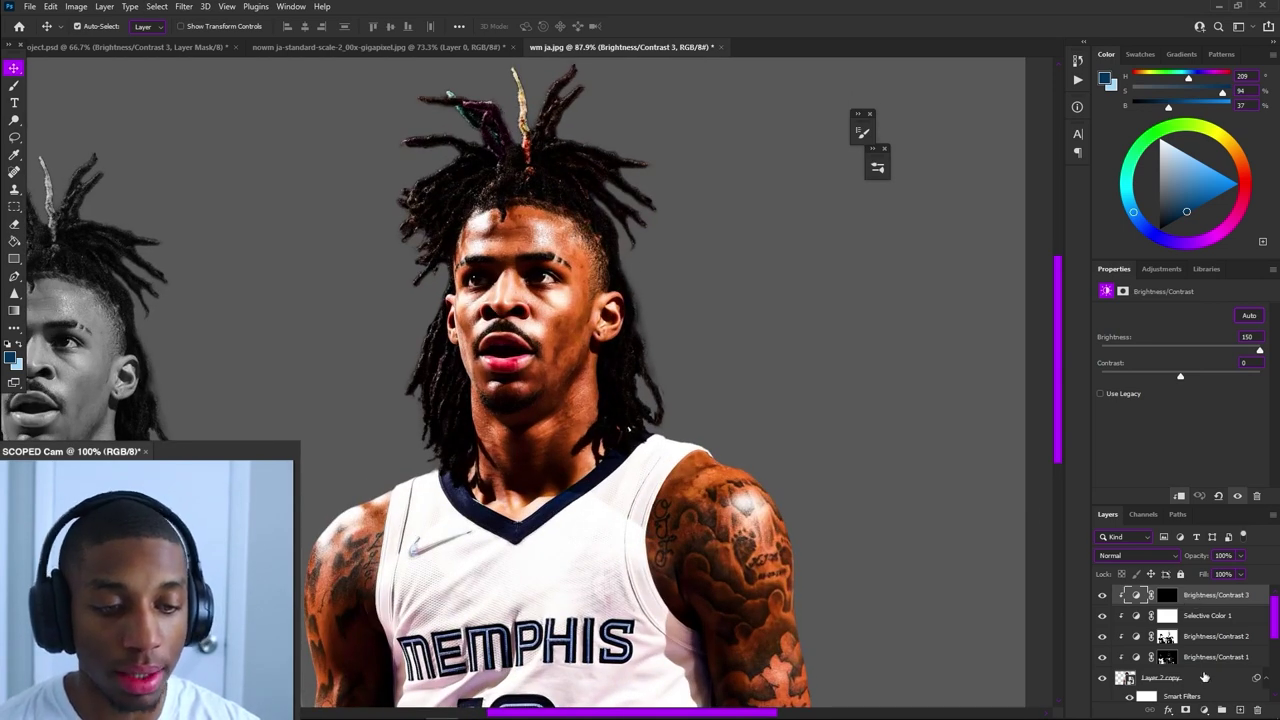
Create a new layer above Brightness/Contrast 3 and fill it with 50% Gray
click(1241, 710)
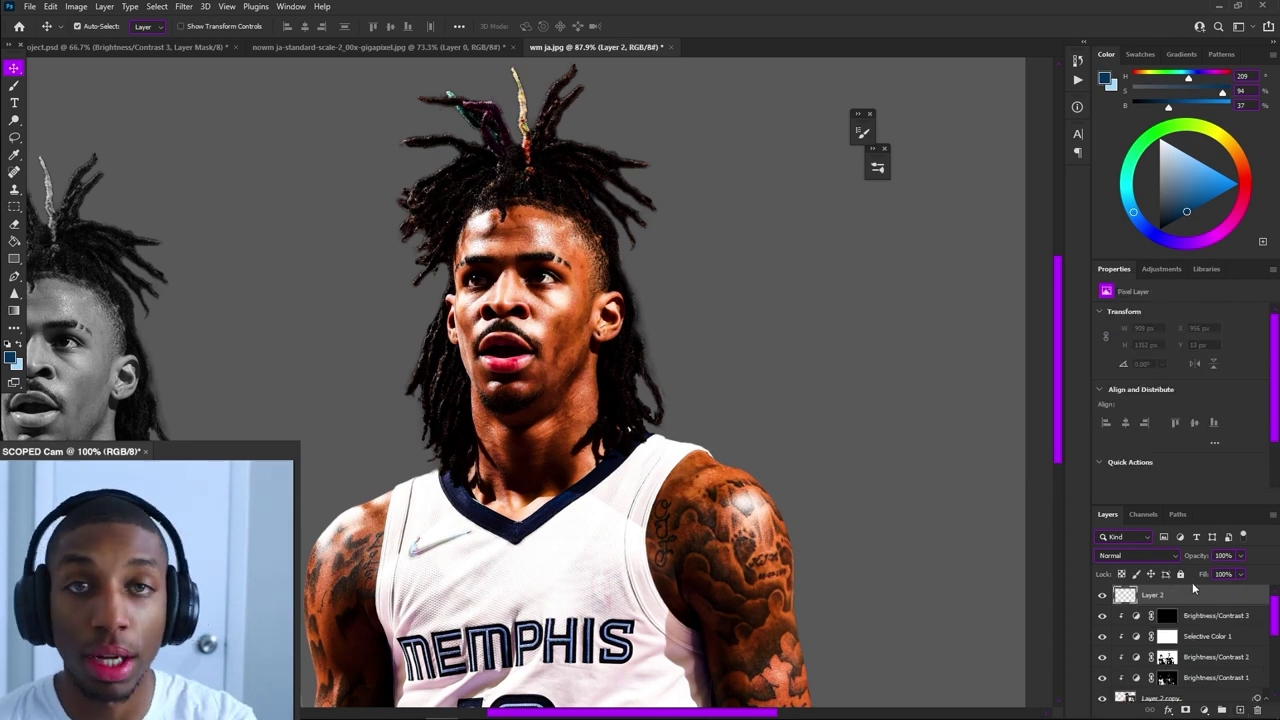
key(shift+F5)
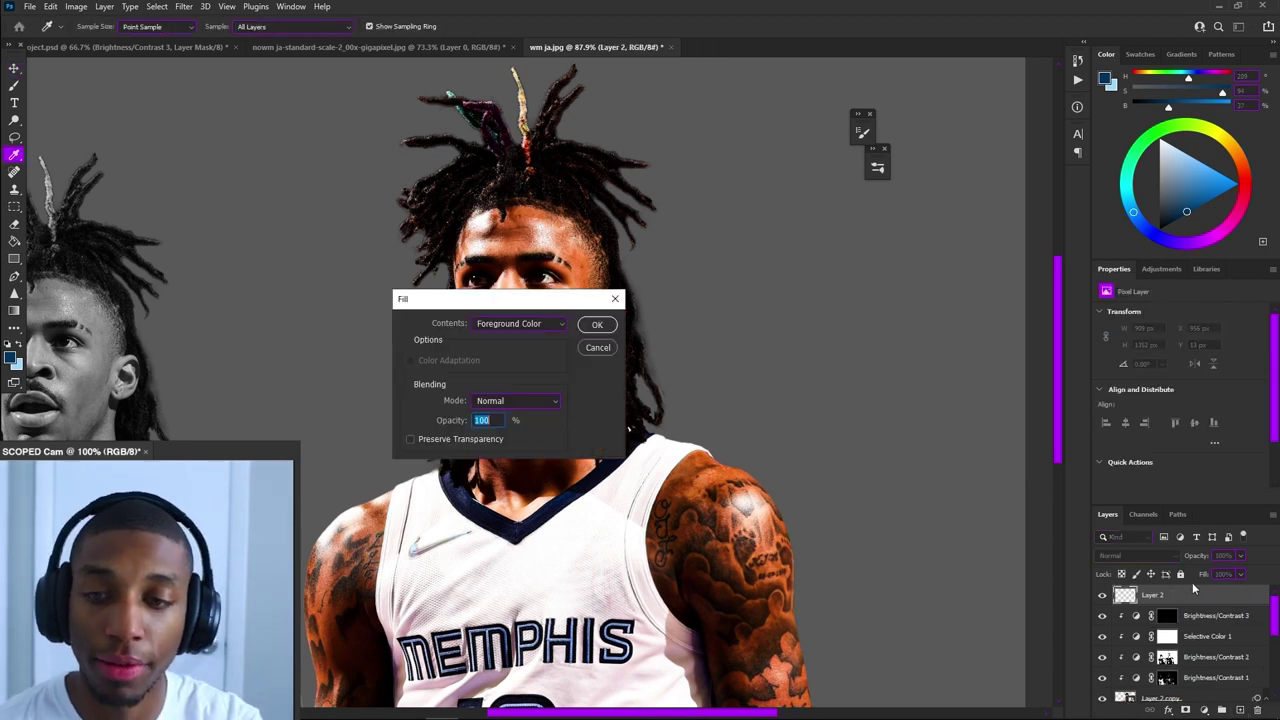
click(499, 324)
click(508, 441)
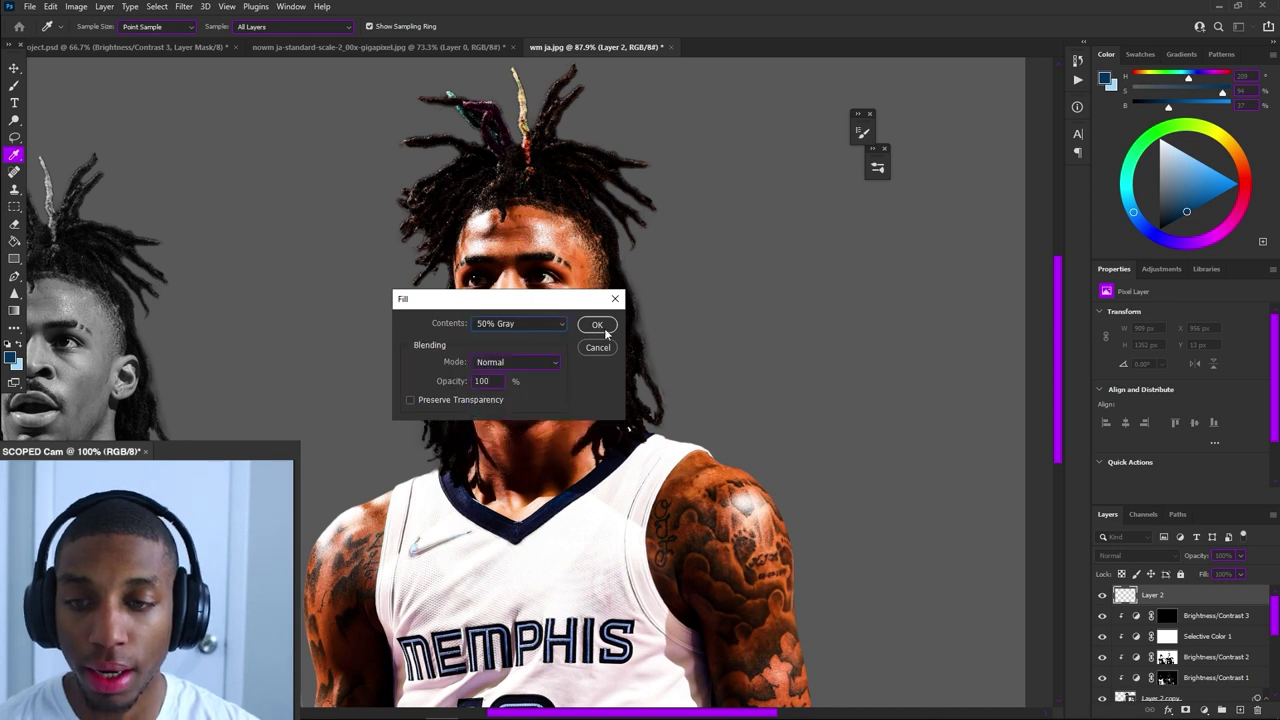
click(597, 325)
key(v)
key(ctrl+0)
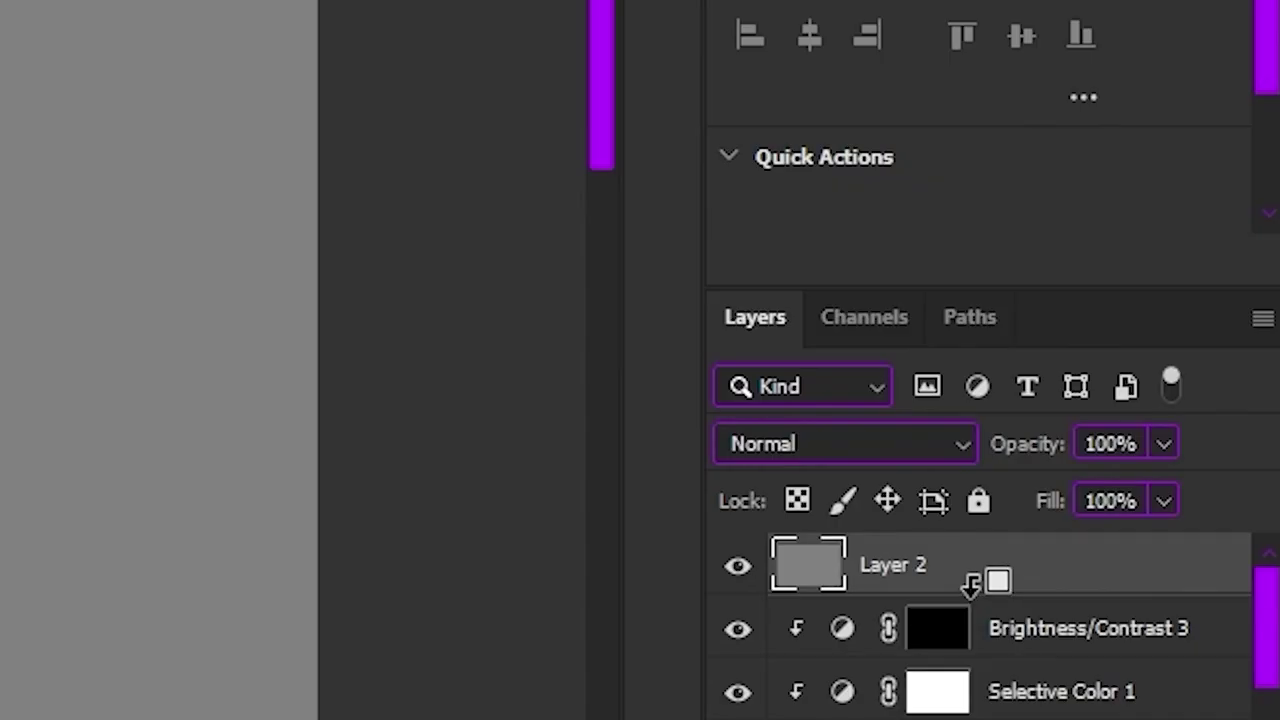
Clip the gray Layer 2 to the layers below and set its blend mode to Overlay
alt+click(1177, 603)
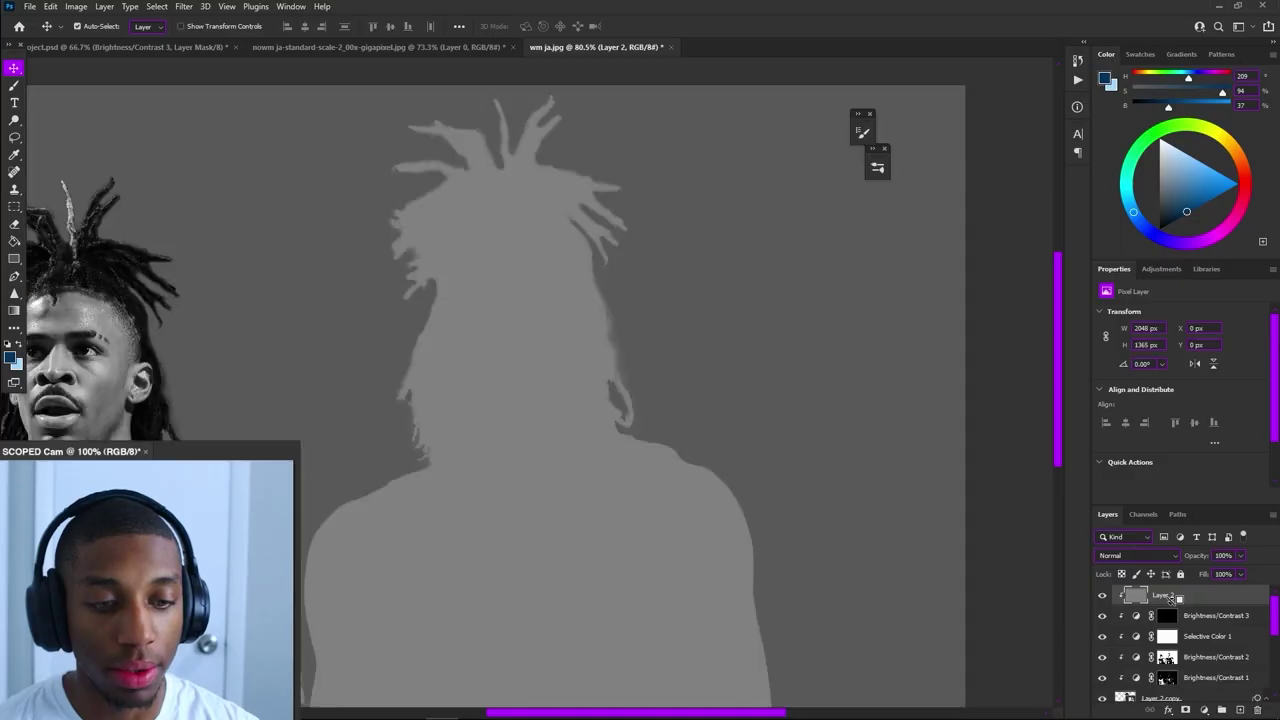
scroll(549, 283, up, 1)
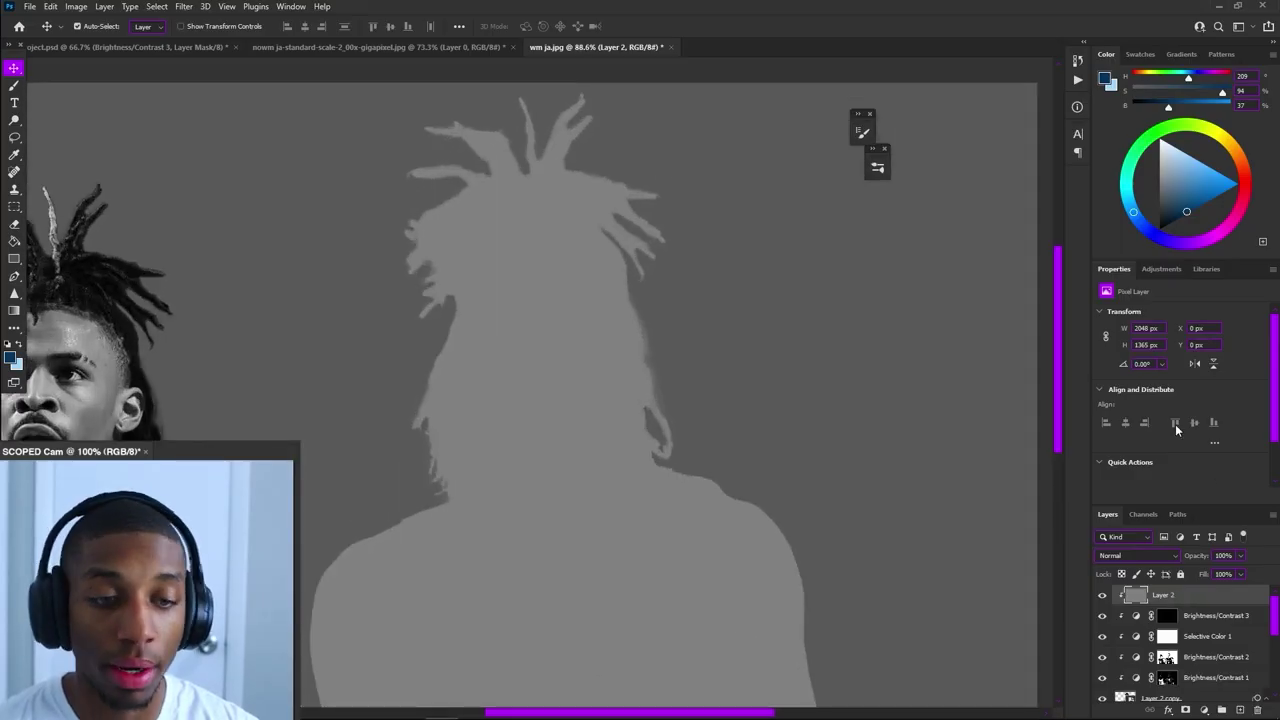
click(1126, 556)
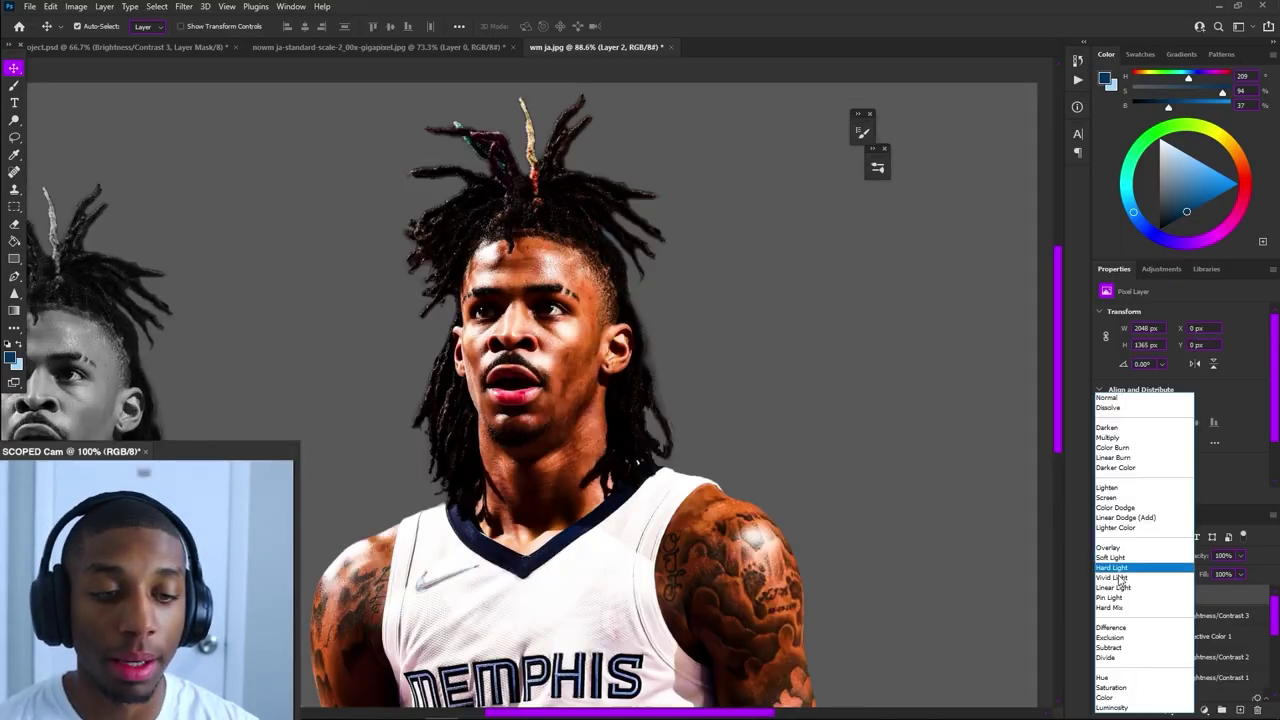
click(1112, 556)
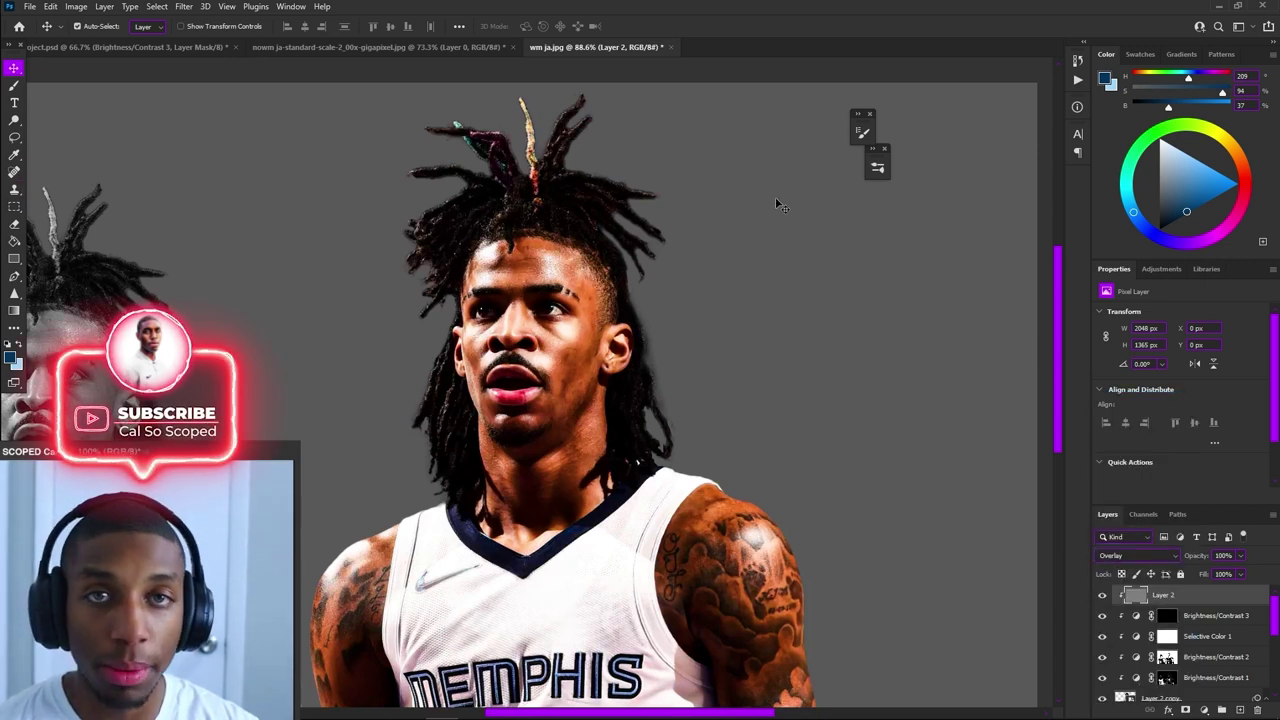
Try a Dodge stroke on the Highlights range at 43% exposure over the face and undo it
scroll(709, 231, up, 3)
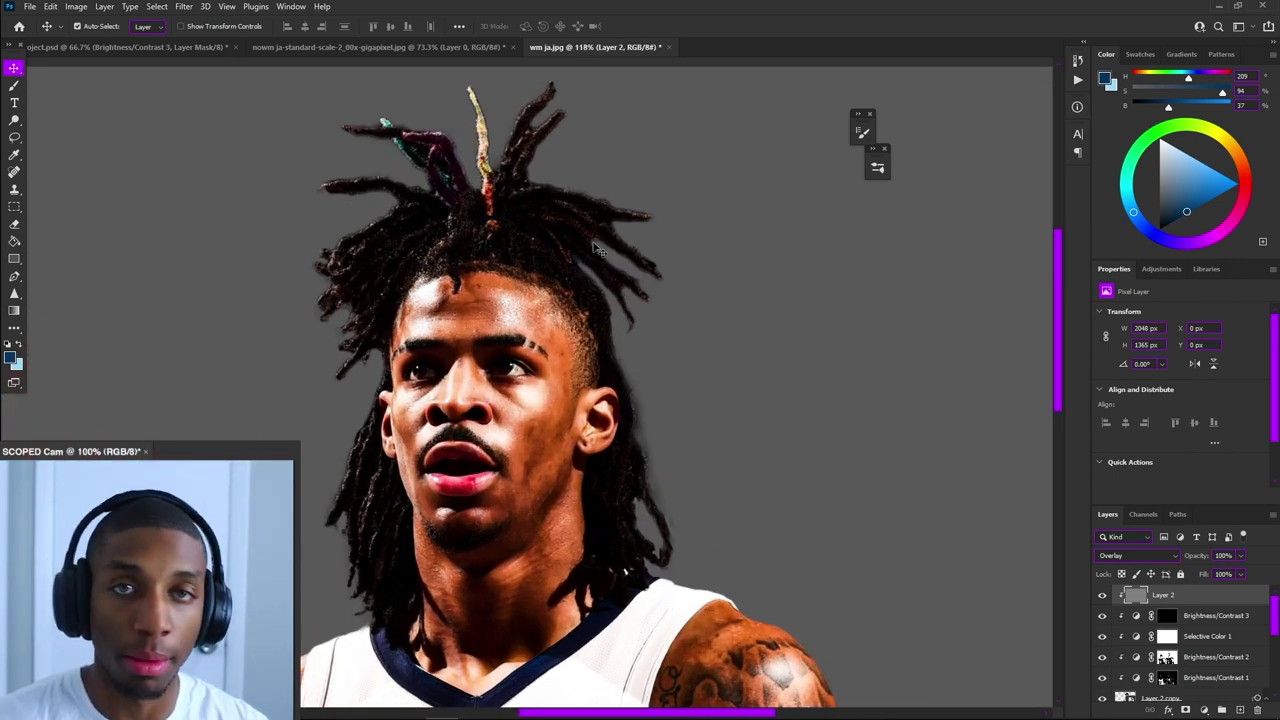
click(14, 121)
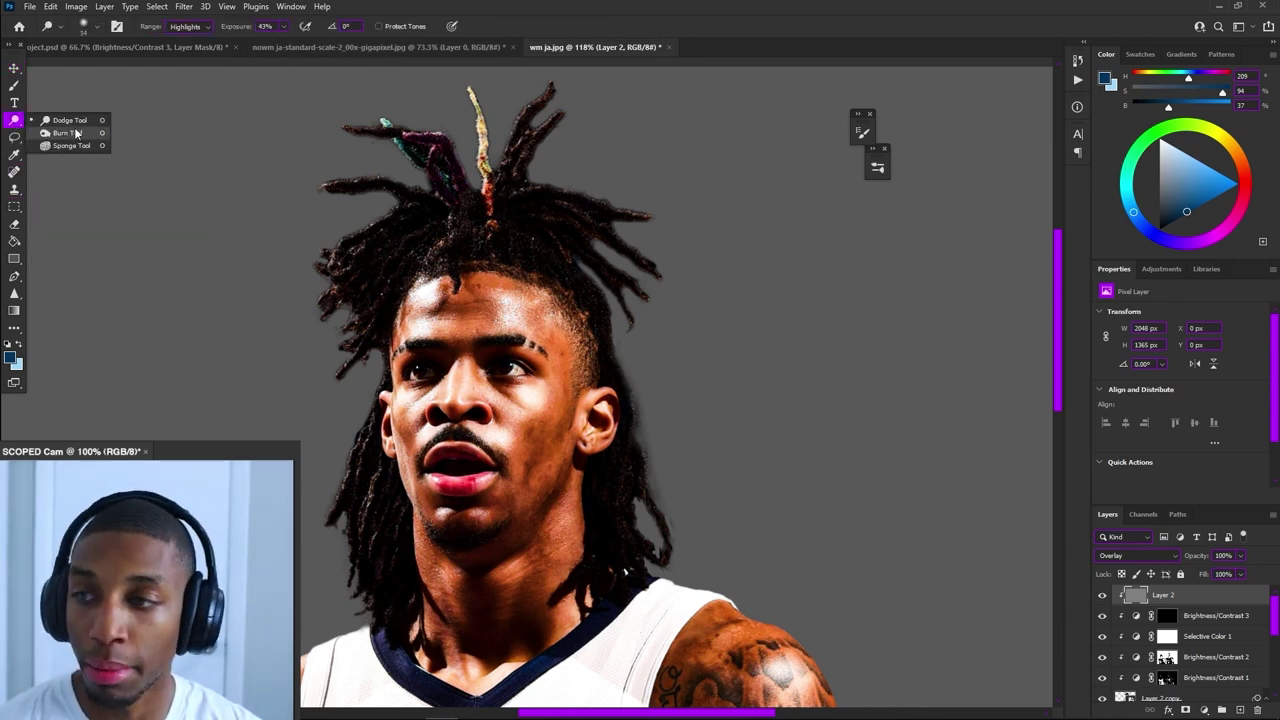
mouse_move(468, 373)
mouse_down()
mouse_move(445, 385)
mouse_move(465, 328)
mouse_move(515, 300)
mouse_move(545, 330)
mouse_up()
key(ctrl+z)
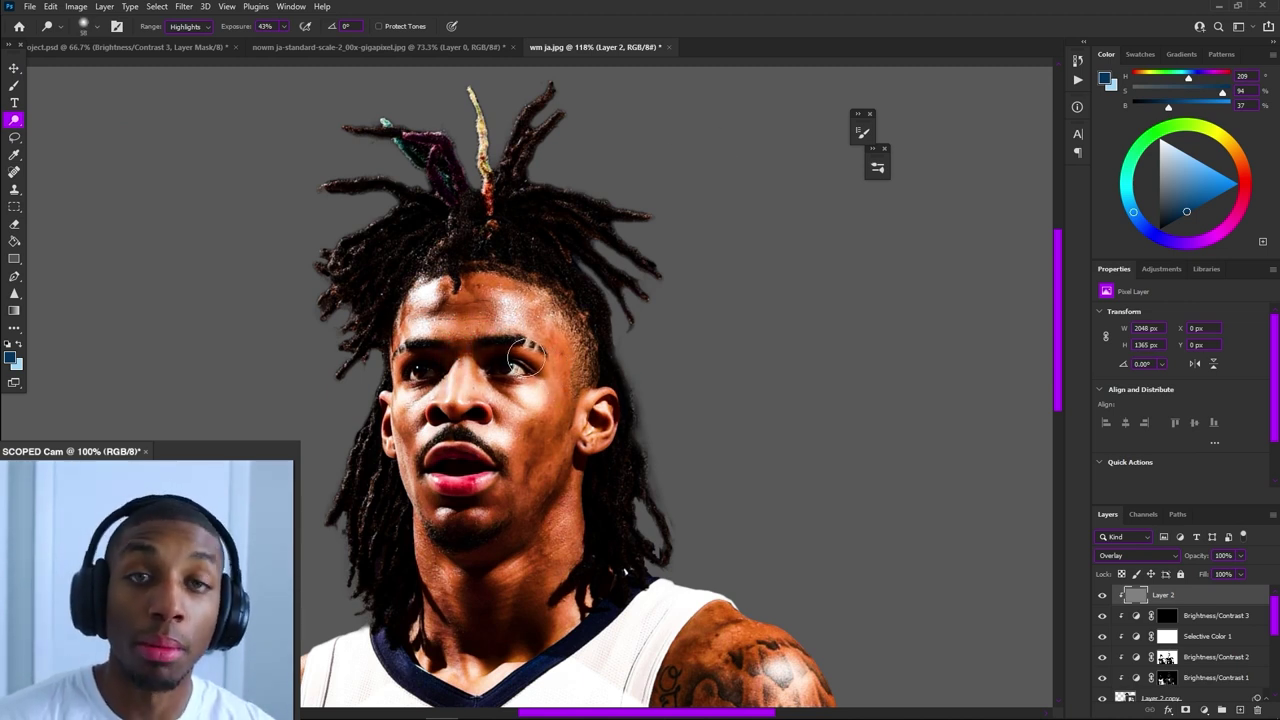
Set up the Burn tool with a small brush, the Shadows range and 61% exposure
mouse_move(536, 386)
mouse_down()
mouse_move(505, 375)
mouse_move(531, 391)
mouse_up()
scroll(538, 392, up, 6)
click(188, 27)
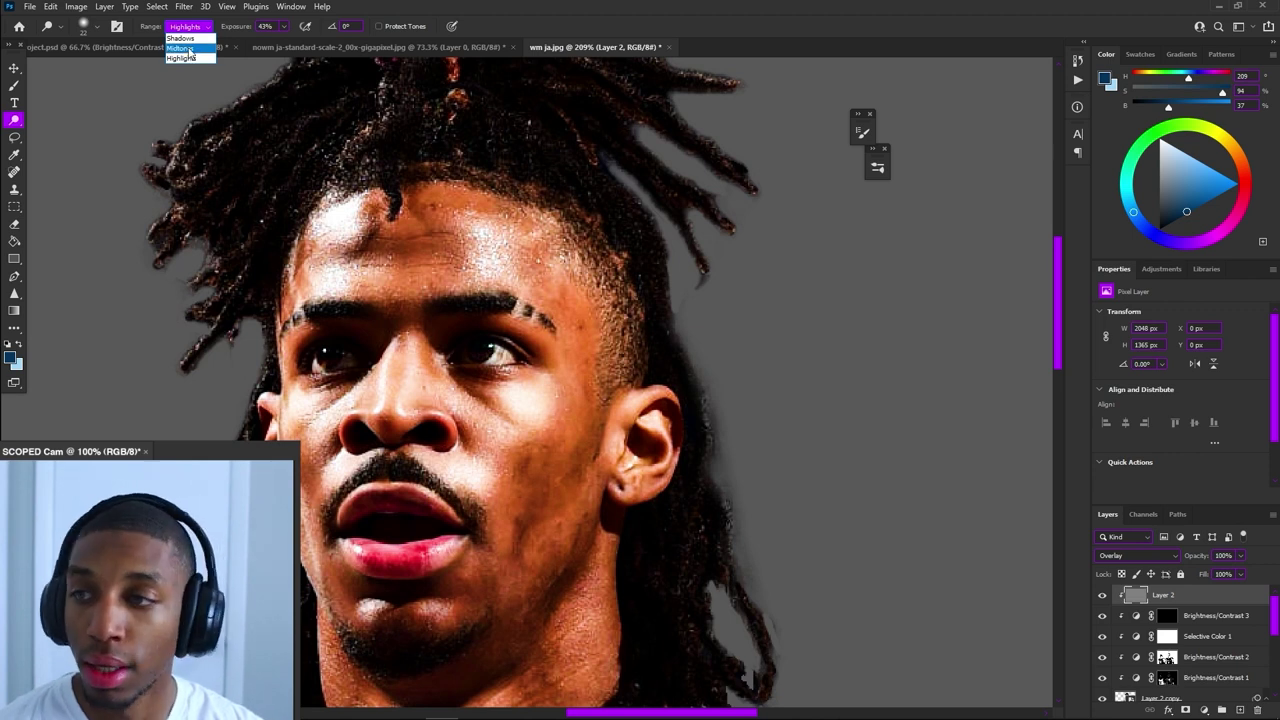
click(181, 38)
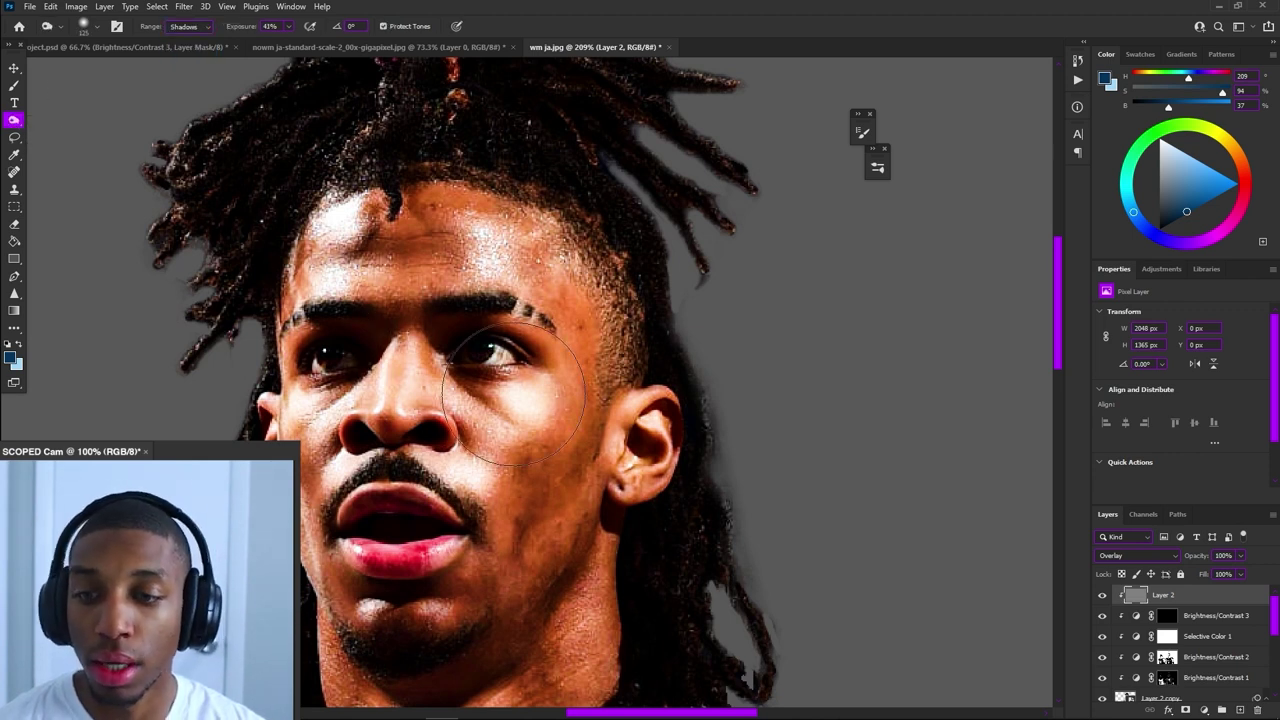
drag(568, 457, 466, 464)
scroll(522, 523, down, 2)
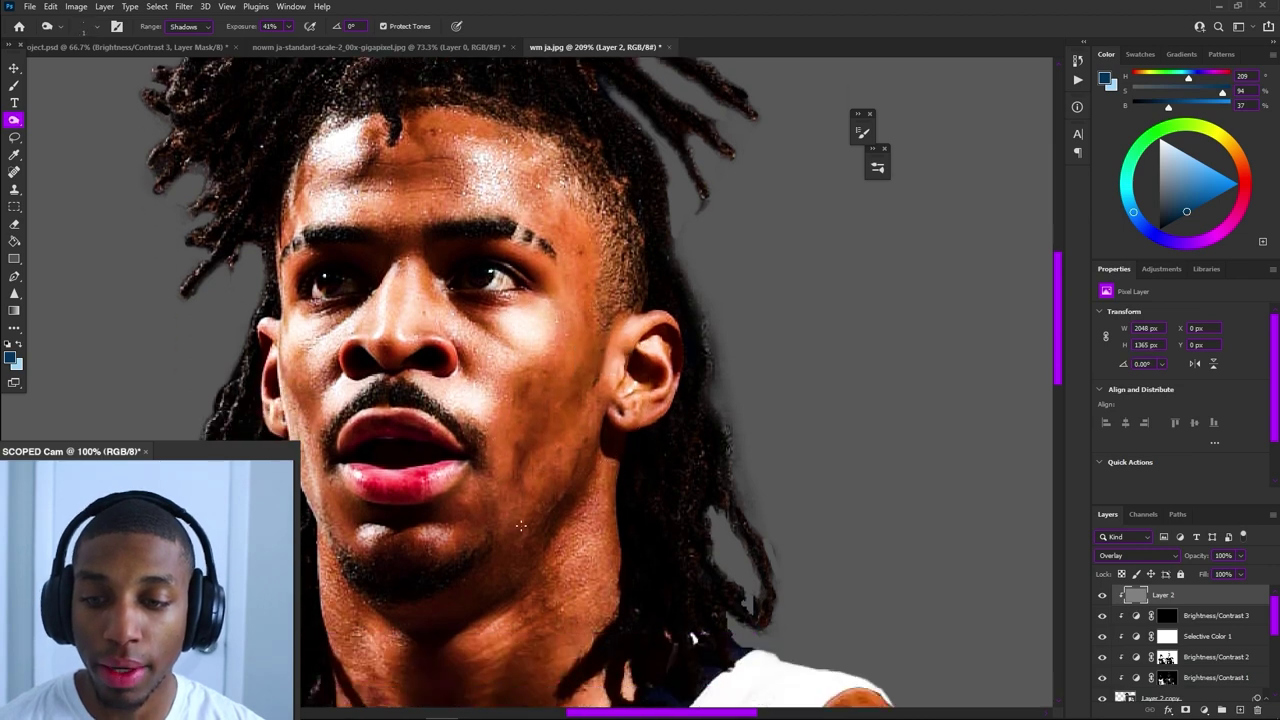
scroll(524, 503, up, 3)
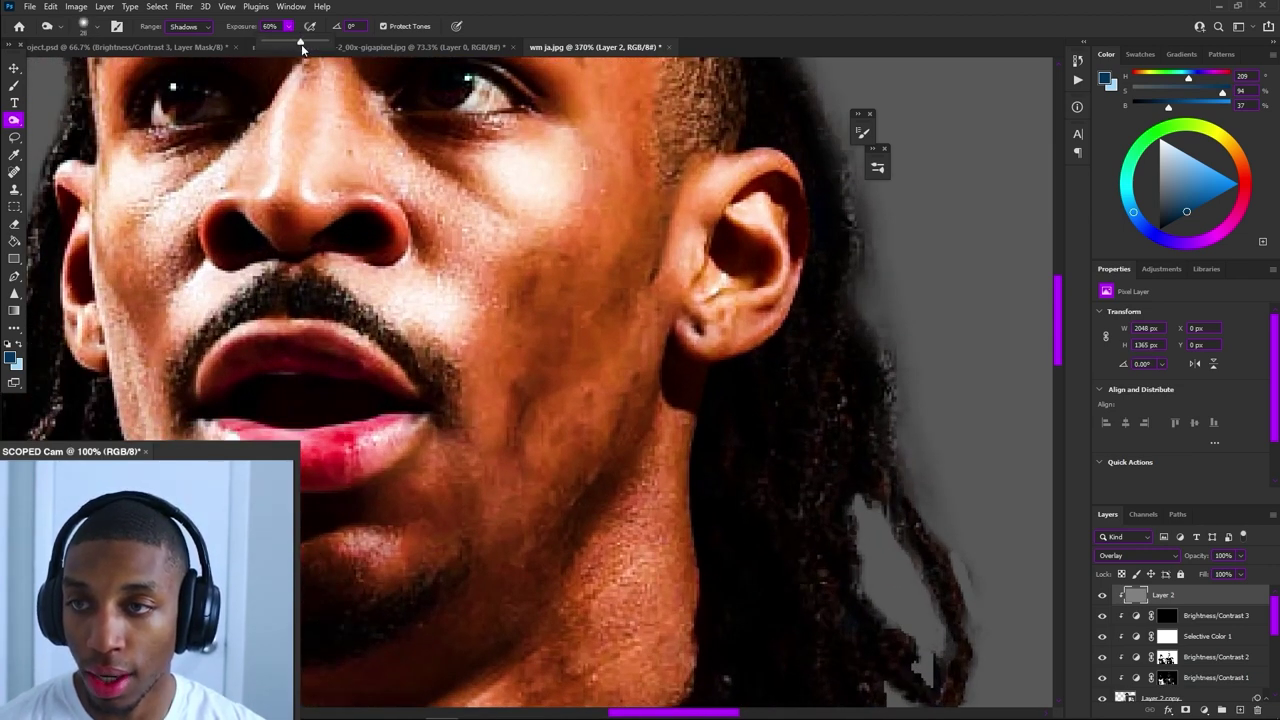
drag(300, 47, 302, 47)
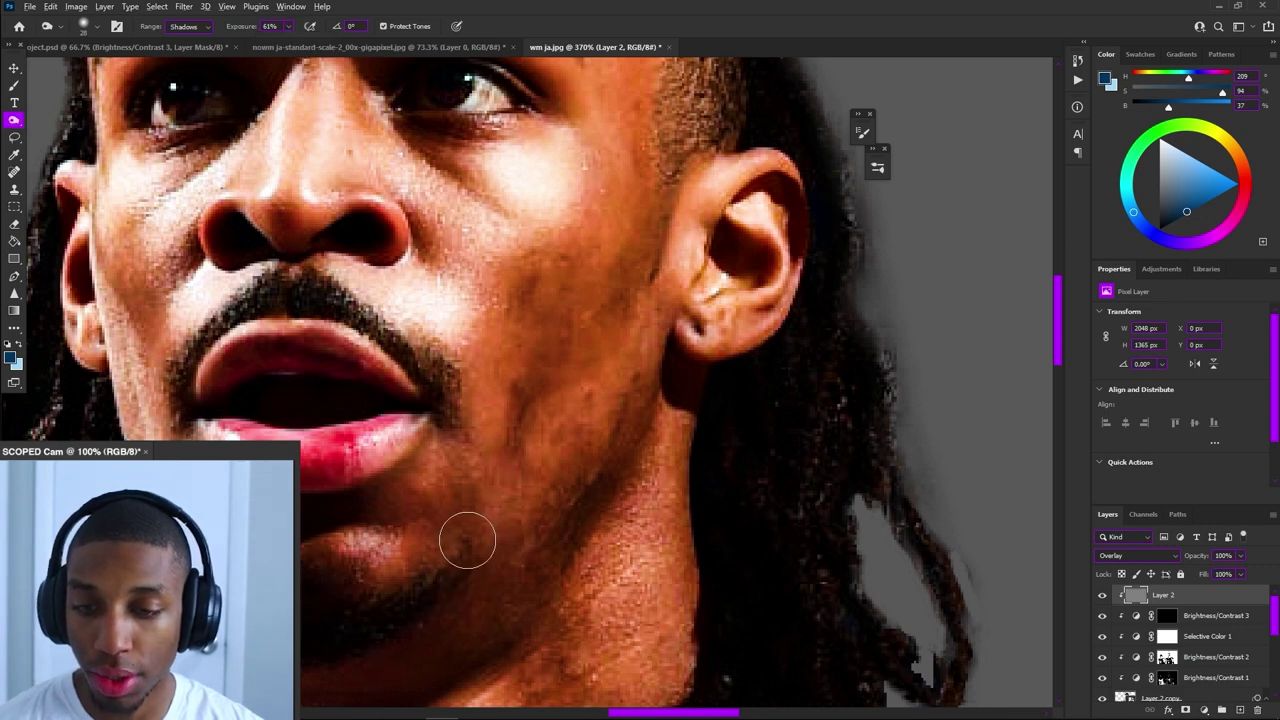
Burn the shadows along the jawline and below the ear on Layer 2
drag(524, 531, 500, 531)
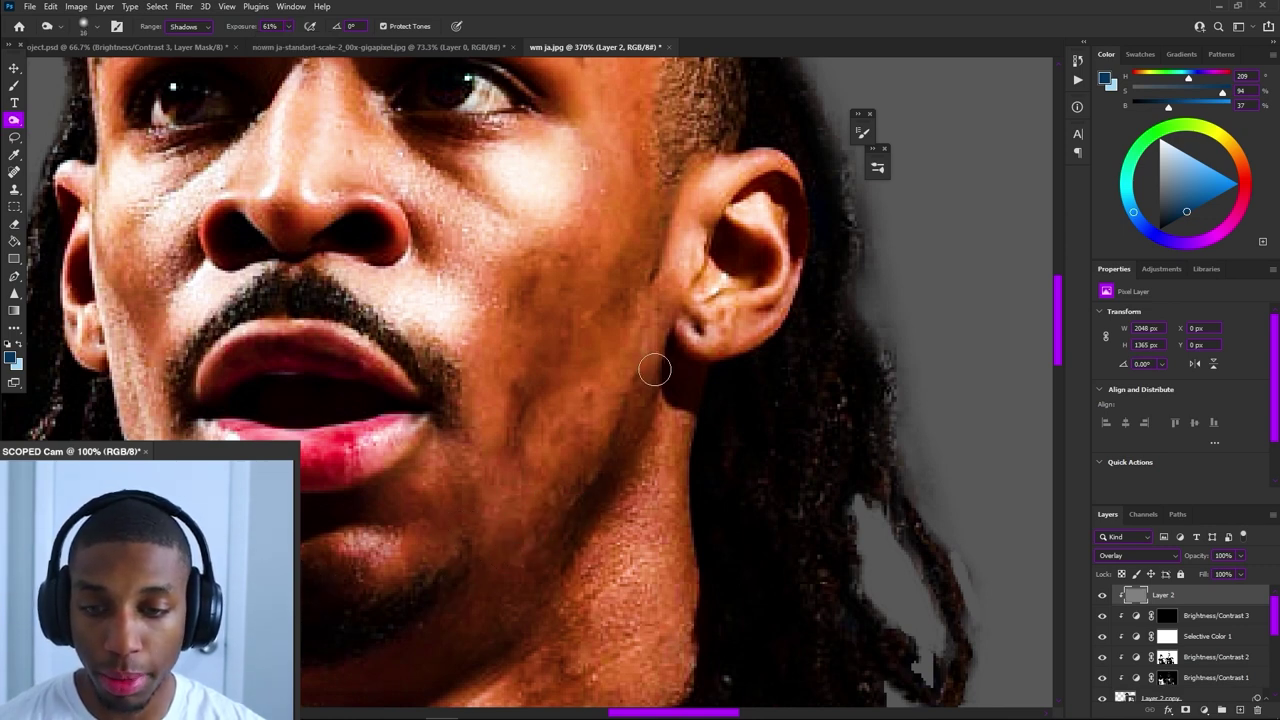
drag(650, 413, 638, 413)
scroll(641, 400, down, 3)
scroll(630, 385, down, 3)
scroll(603, 335, down, 2)
scroll(515, 425, up, 4)
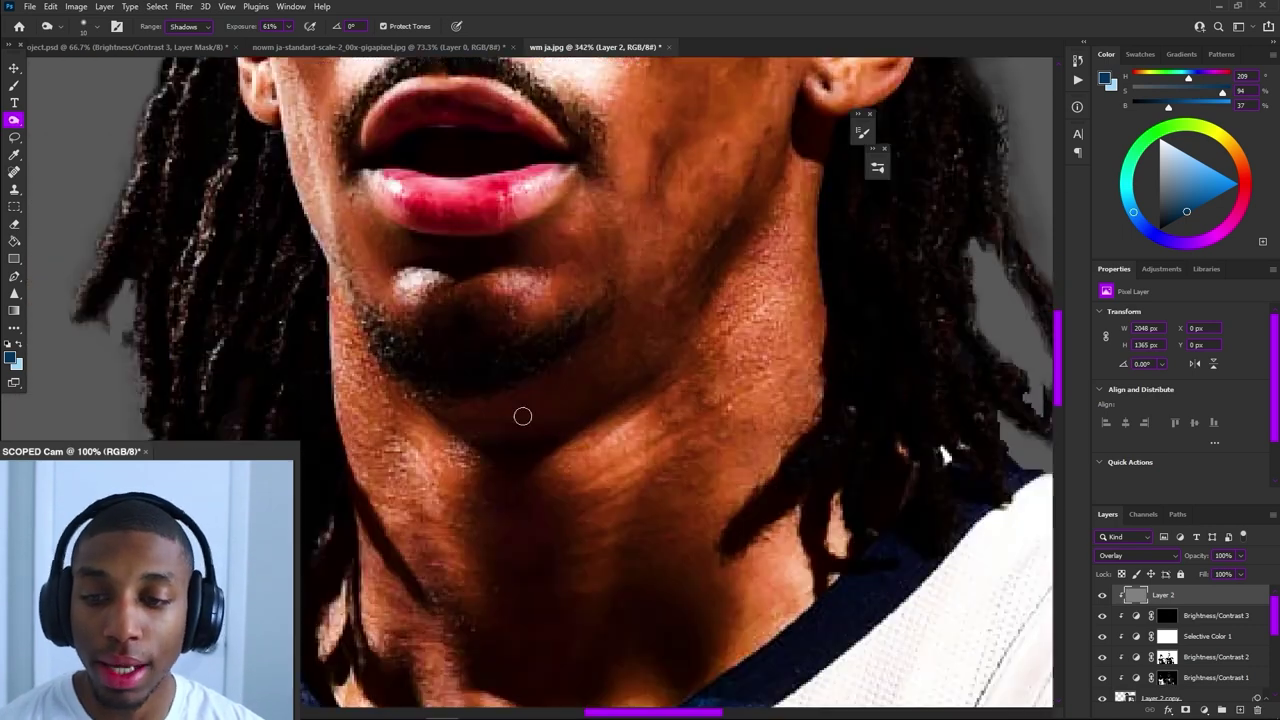
Resize the Burn brush and darken the shadows under the chin and around the nose on Layer 2
alt+right_click(467, 412)
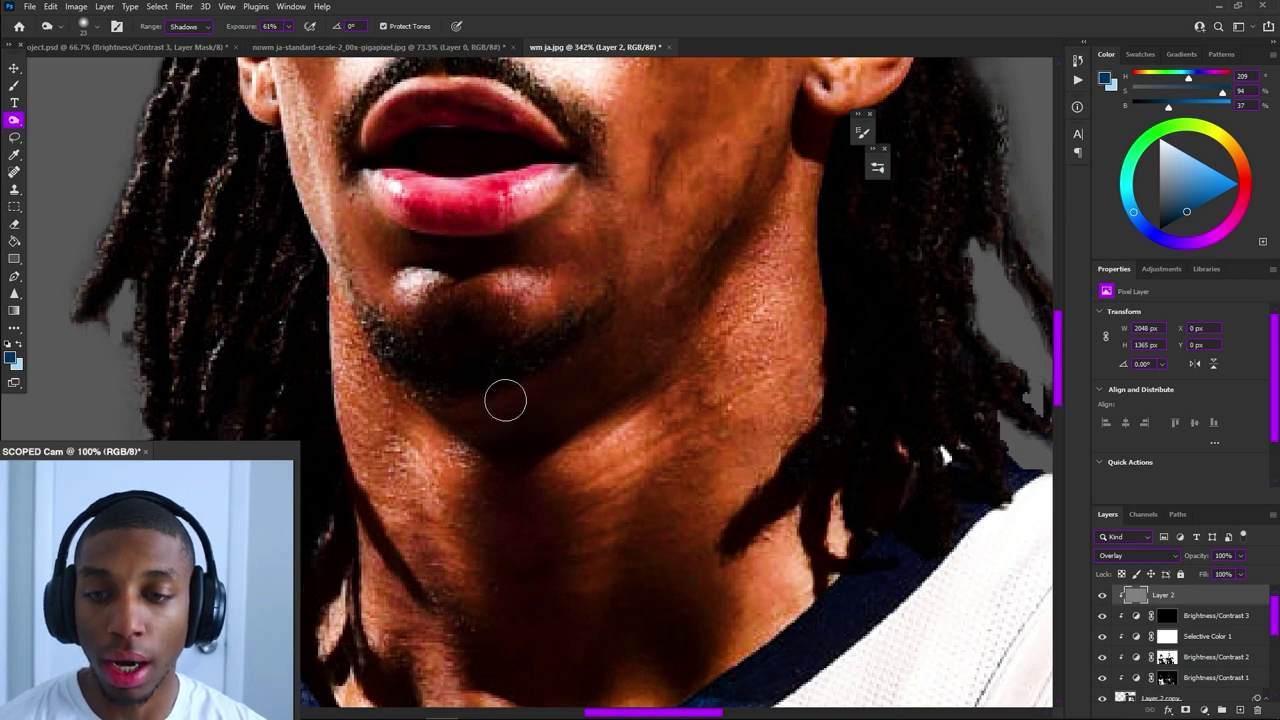
scroll(677, 229, down, 4)
scroll(537, 205, up, 4)
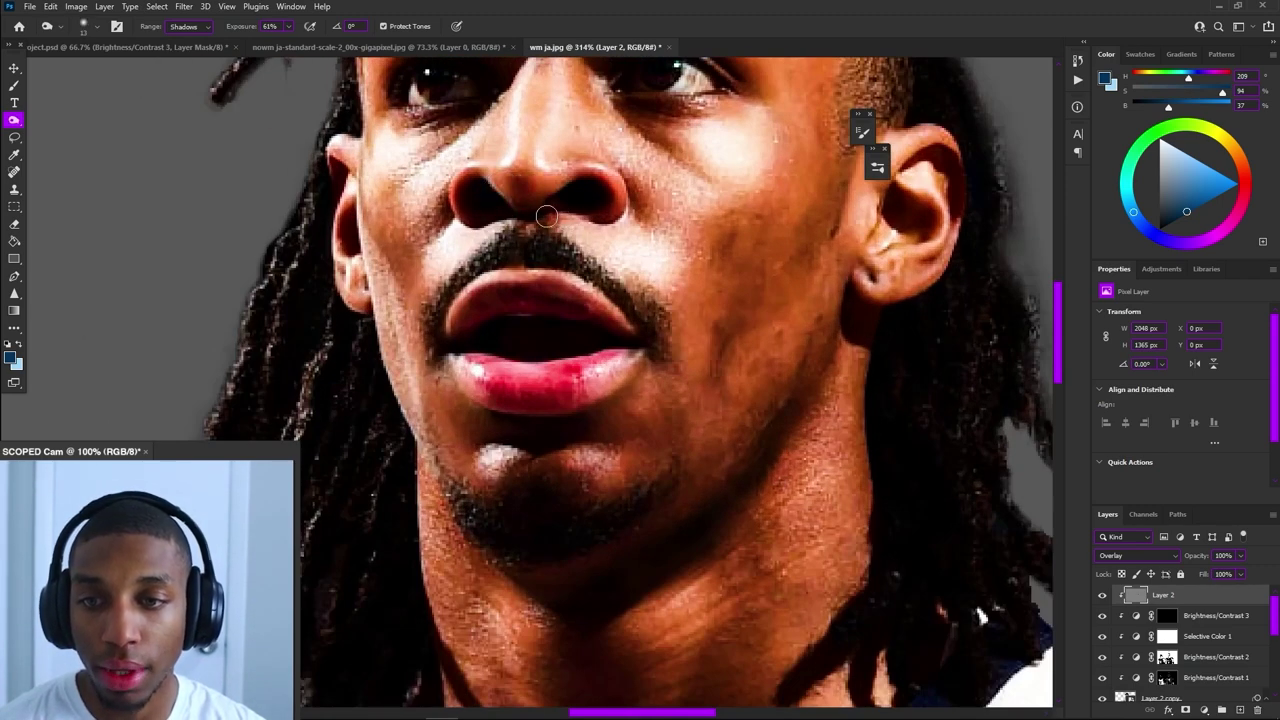
scroll(608, 214, down, 5)
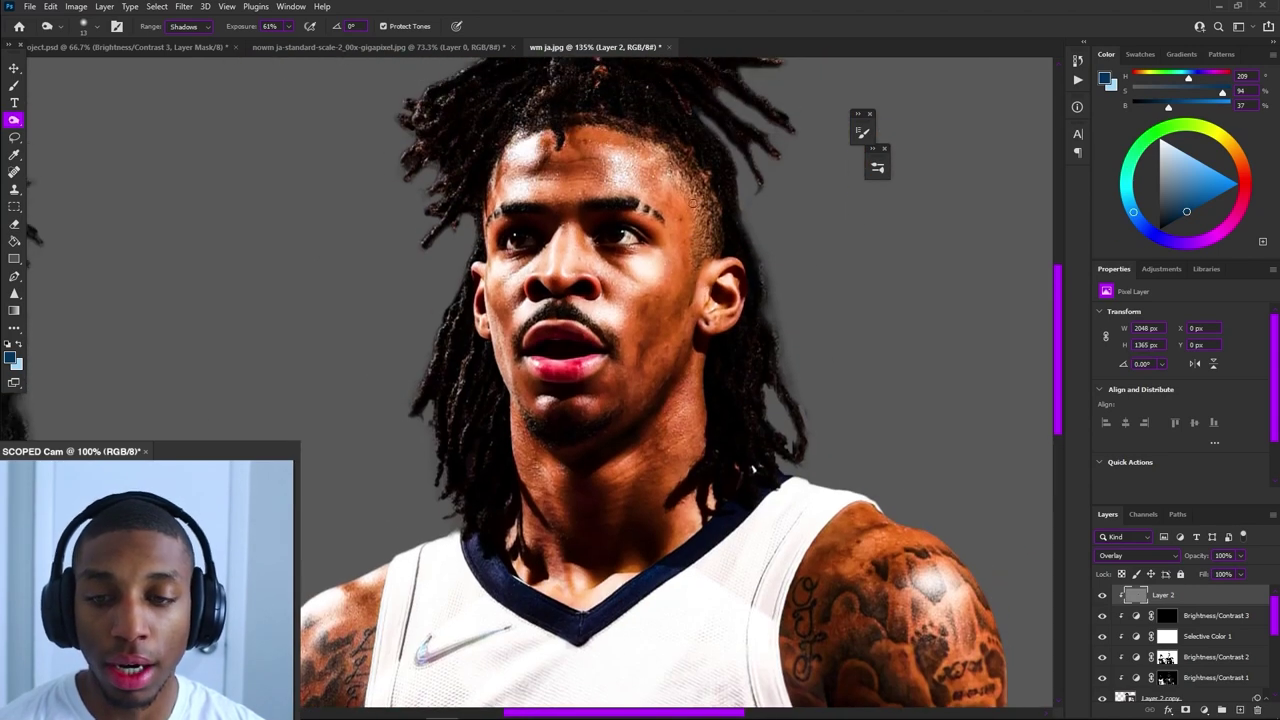
scroll(690, 254, up, 1)
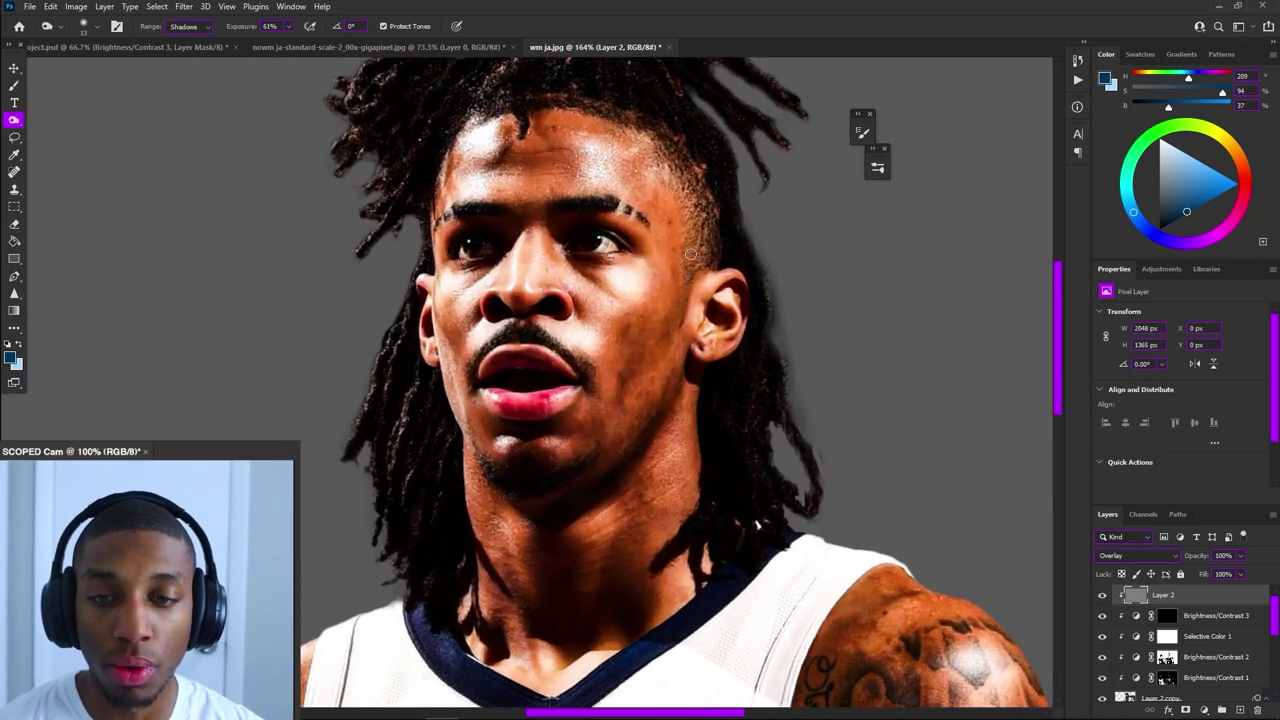
Compare the player with and without the burned shadows by toggling Layer 2's visibility, and examine the tattooed arm
key(ctrl+0)
click(1101, 598)
click(1101, 598)
click(1101, 598)
click(1101, 598)
click(1101, 598)
click(1101, 598)
scroll(656, 308, up, 3)
scroll(771, 560, up, 4)
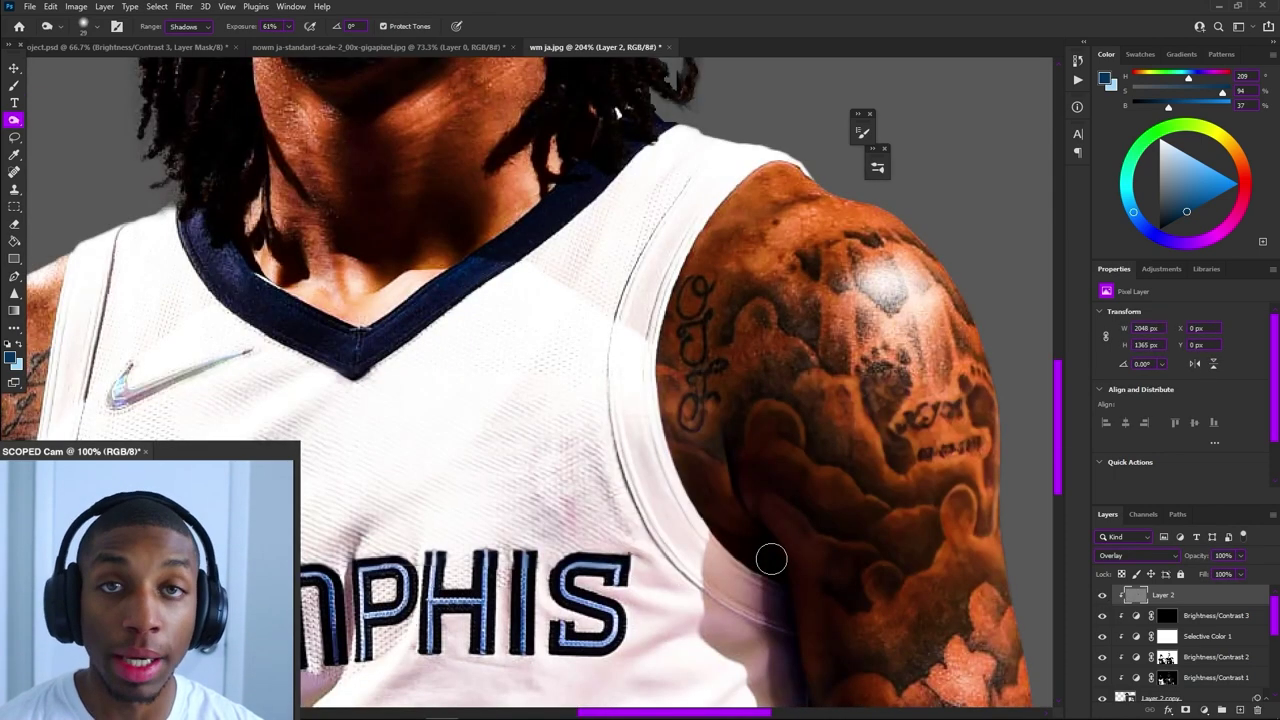
Burn the shadows on both tattooed arms along the jersey edges on Layer 2, resizing the brush as needed
drag(707, 504, 635, 377)
alt+right_click(712, 454)
scroll(758, 448, down, 3)
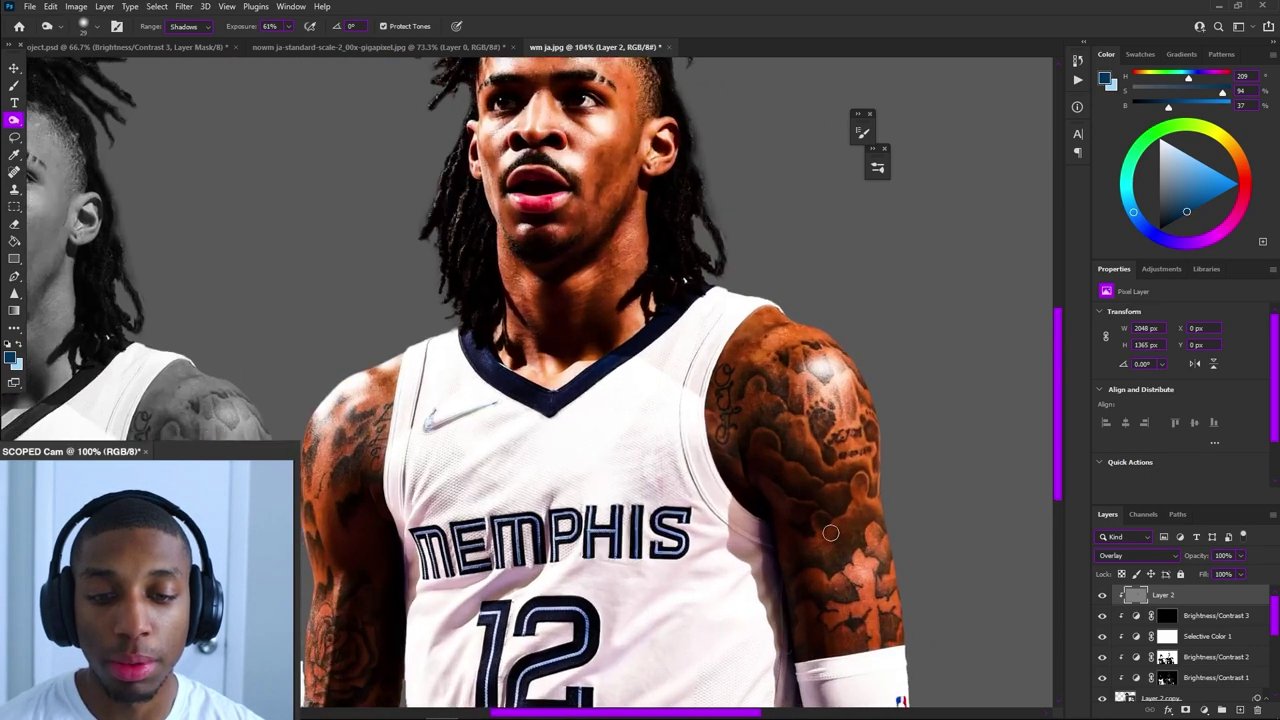
scroll(820, 554, up, 3)
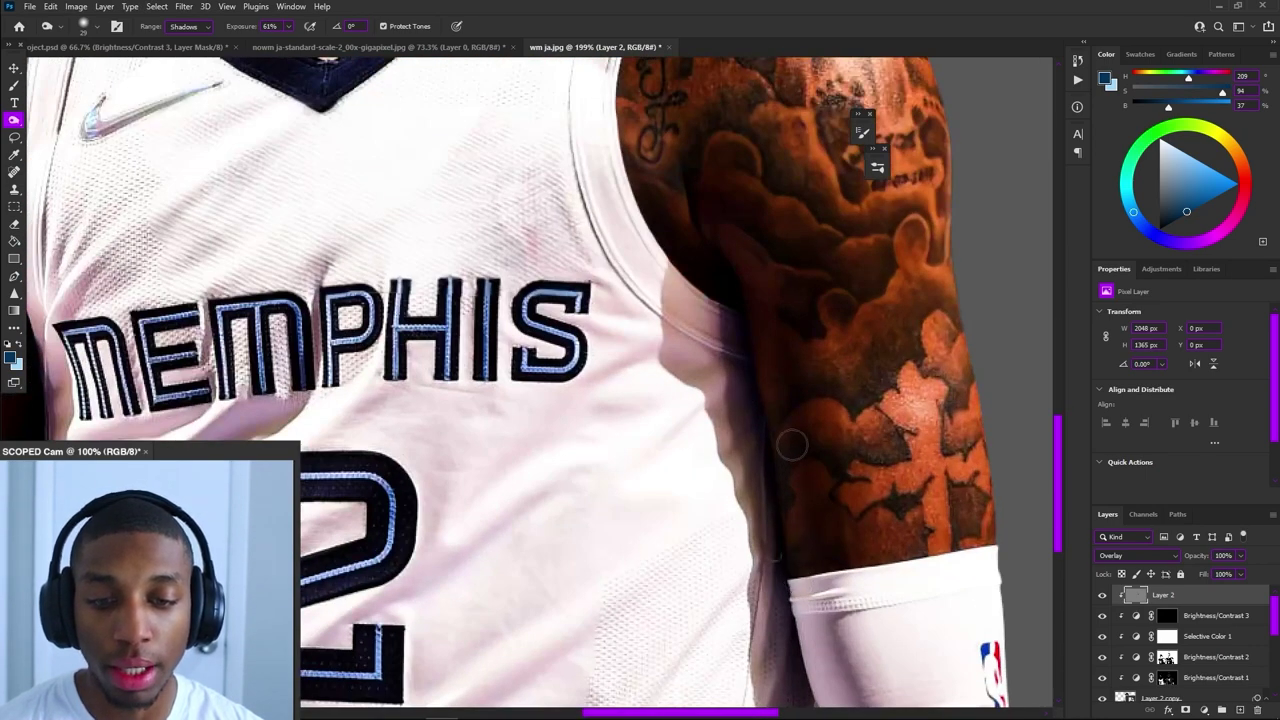
scroll(791, 446, down, 3)
scroll(454, 334, up, 3)
drag(486, 330, 481, 587)
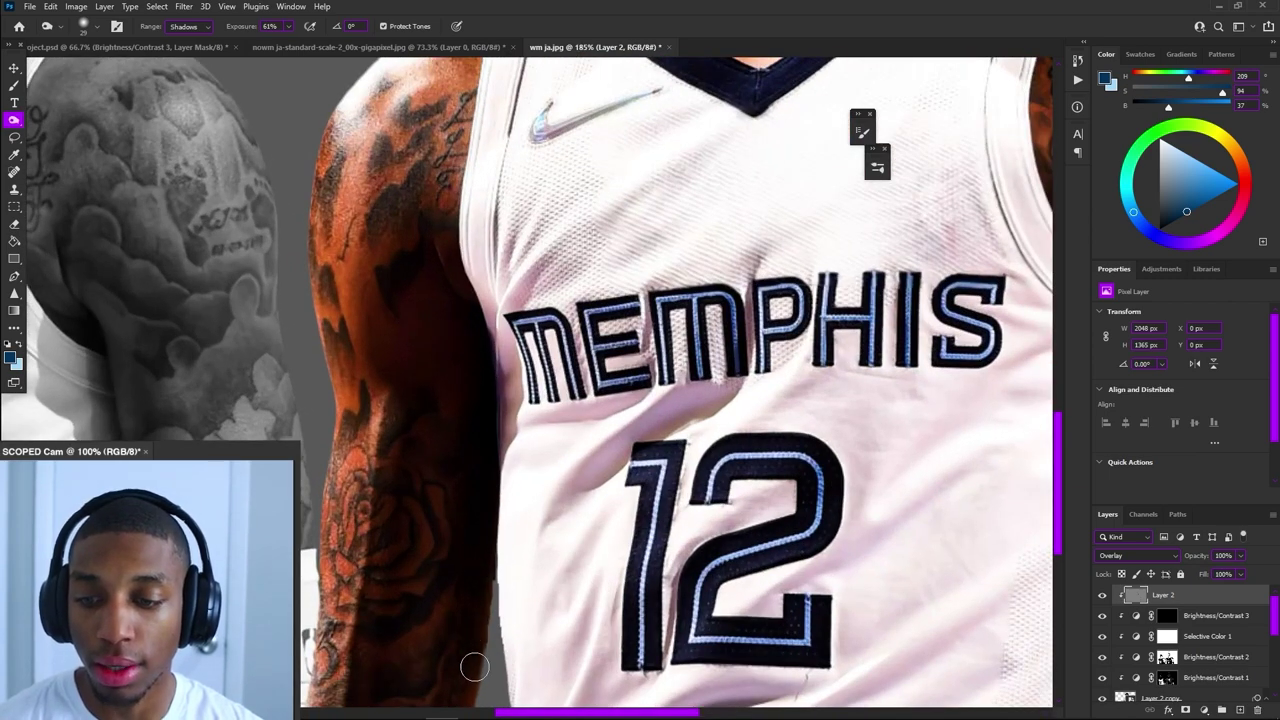
scroll(448, 704, down, 3)
scroll(477, 512, down, 3)
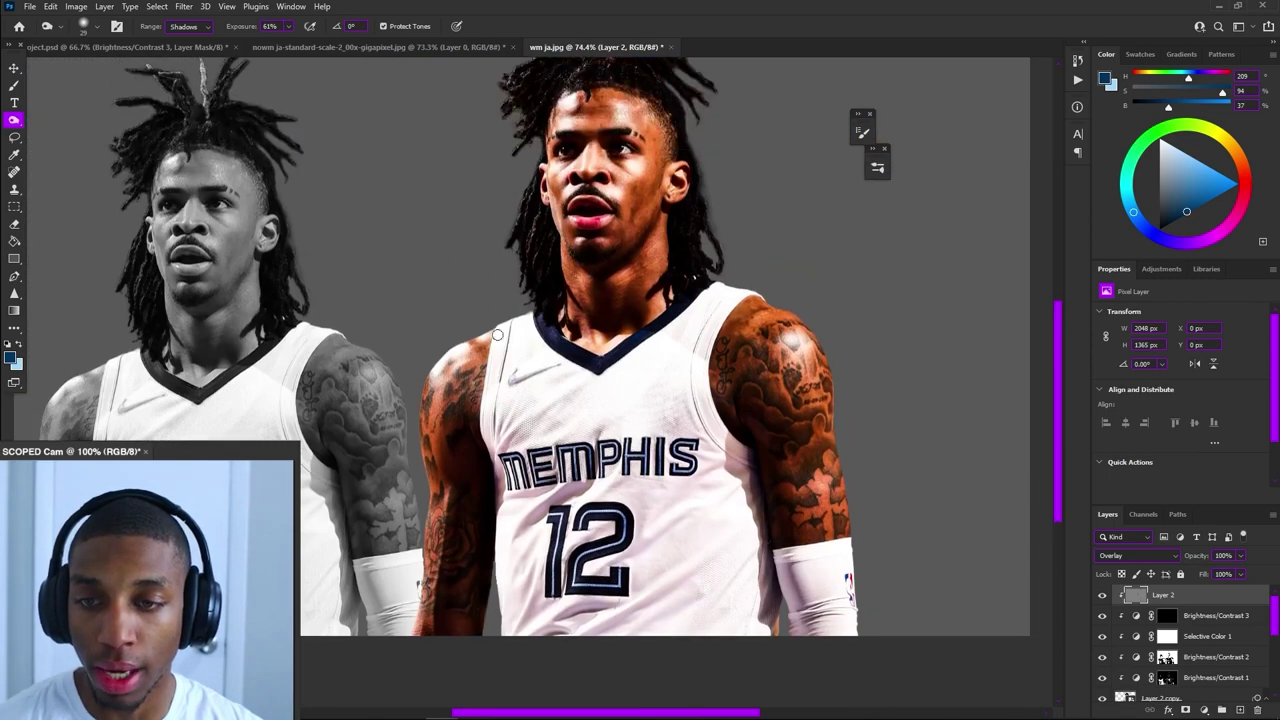
Burn the shadow below the lower lip and around the chin on Layer 2 with a smaller brush
scroll(557, 286, up, 6)
click(522, 316)
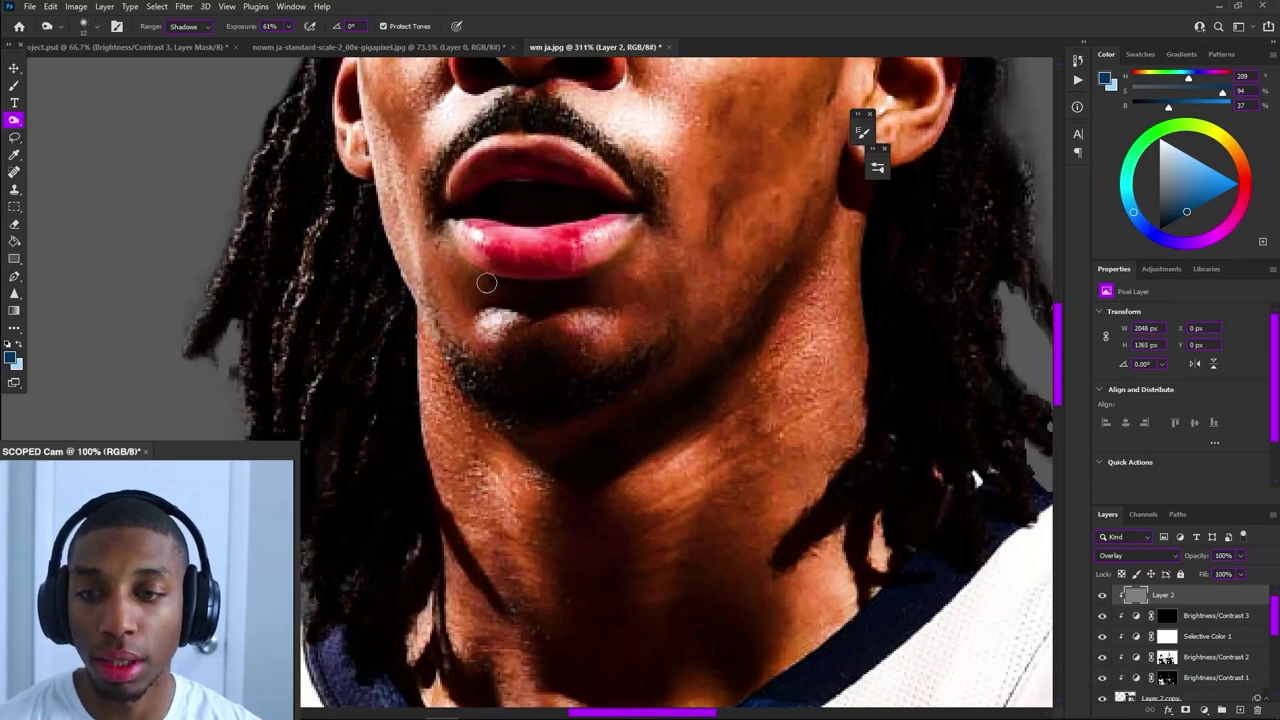
scroll(700, 460, down, 4)
scroll(663, 150, up, 4)
scroll(596, 344, down, 4)
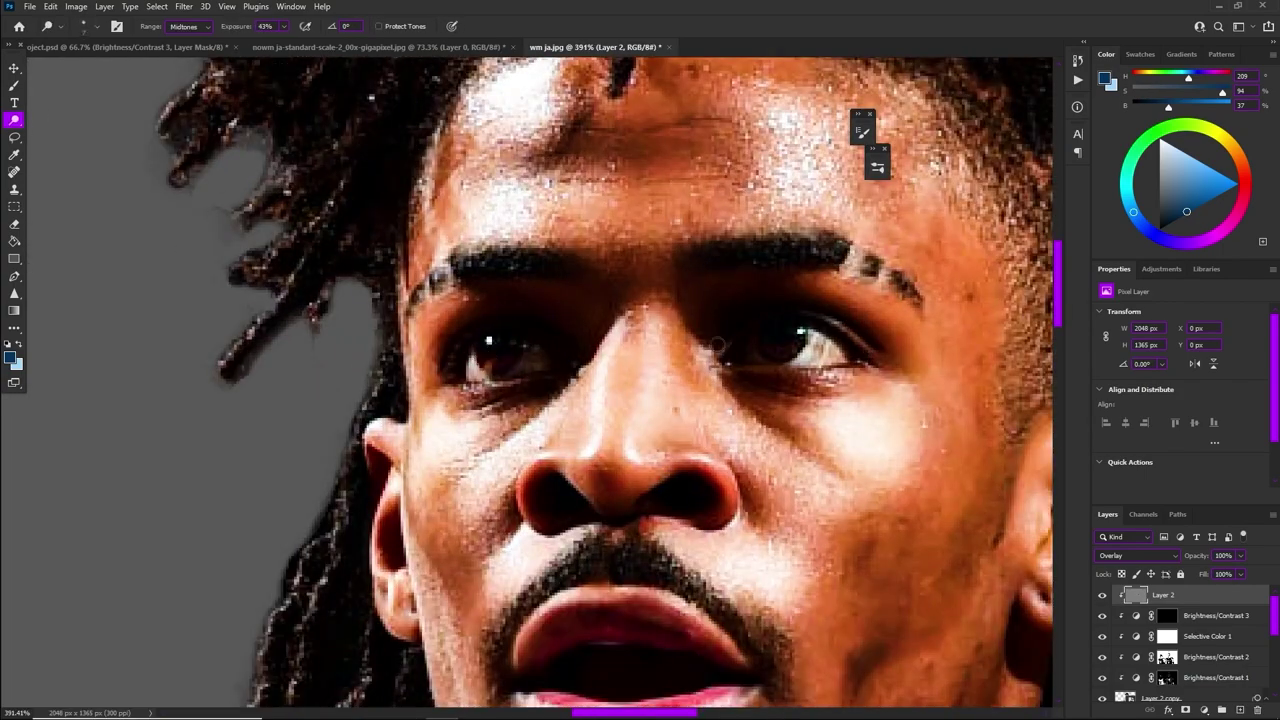
Return to the Burn tool and darken the shadows around the player's neck and shoulder tattoos on Layer 2
key(shift+o)
scroll(718, 344, down, 6)
scroll(544, 353, up, 4)
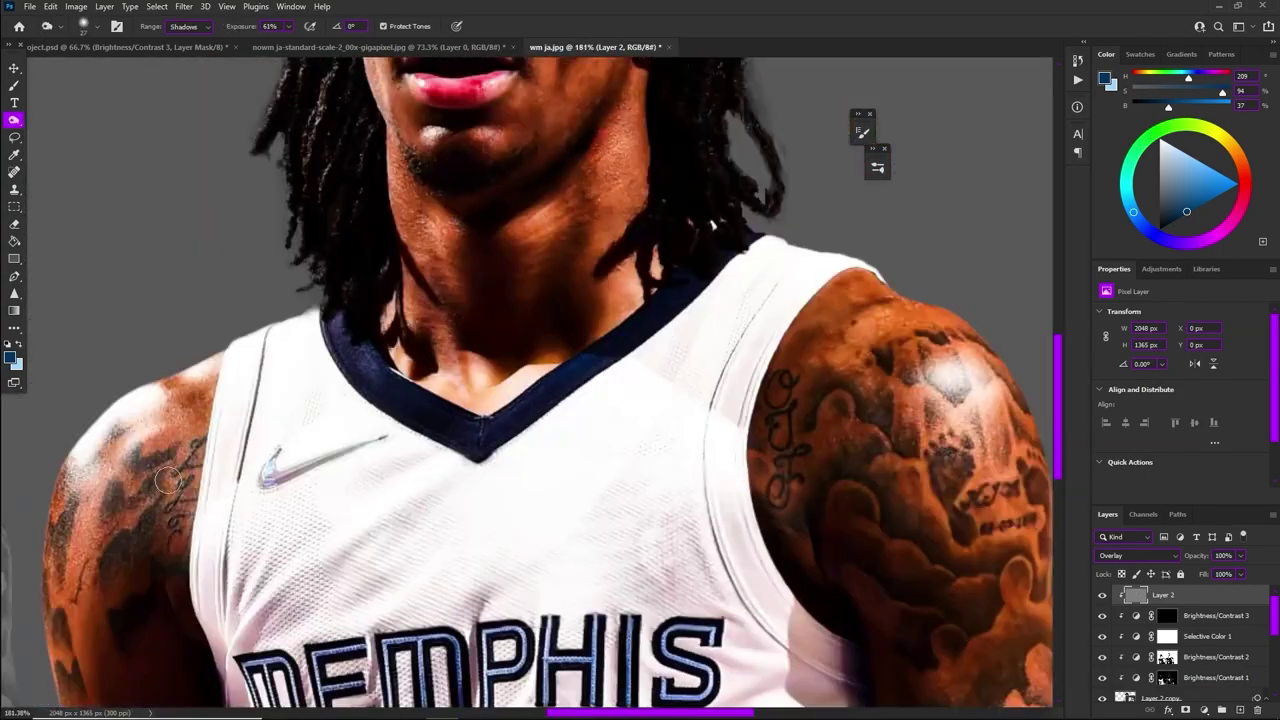
scroll(506, 320, down, 3)
scroll(767, 505, up, 4)
scroll(767, 505, down, 3)
scroll(713, 368, up, 4)
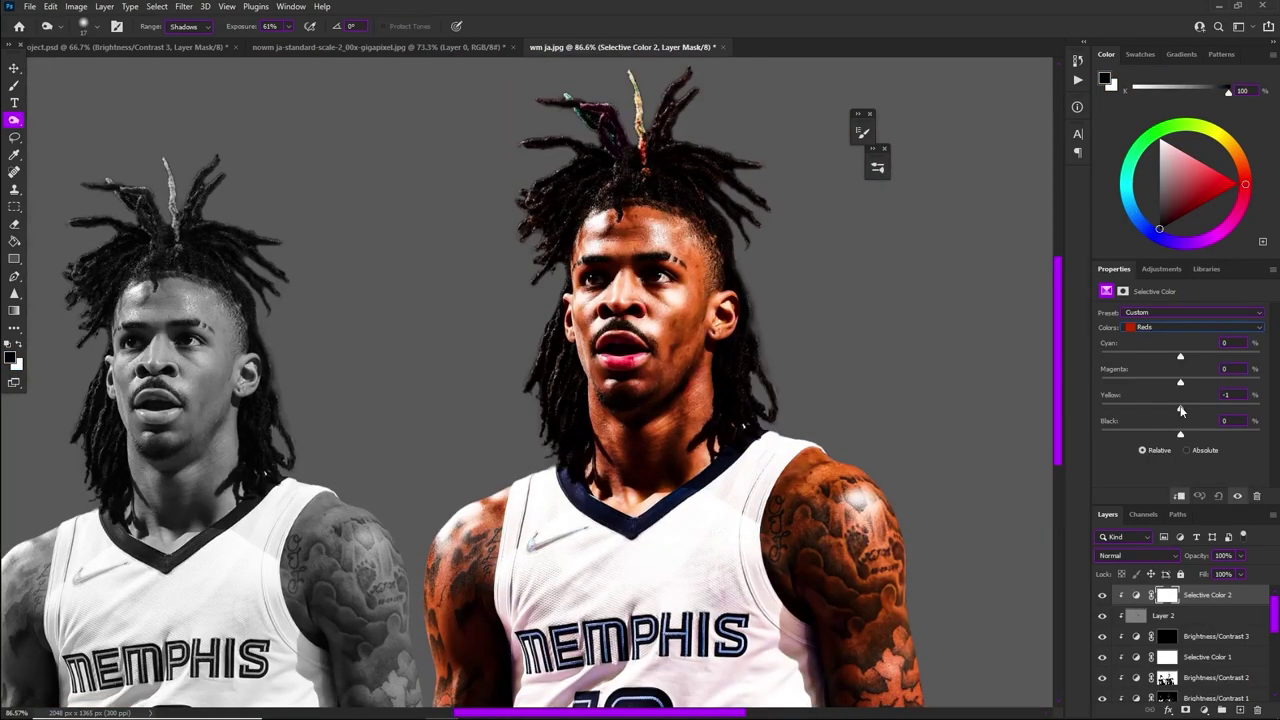
Set the Reds in Selective Color 2 to +10 cyan and +9 magenta, and compare the edited player with the original
scroll(375, 200, down, 3)
scroll(520, 150, up, 4)
scroll(648, 447, down, 3)
scroll(648, 447, up, 2)
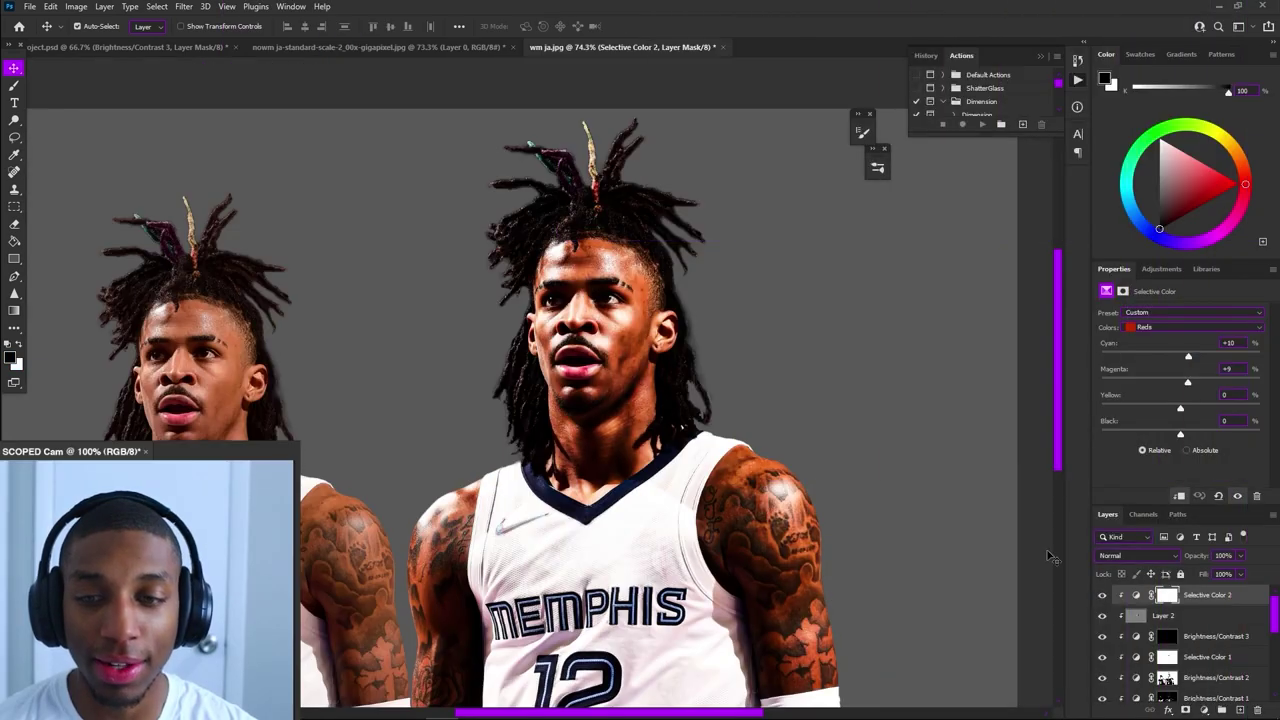
scroll(617, 322, down, 1)
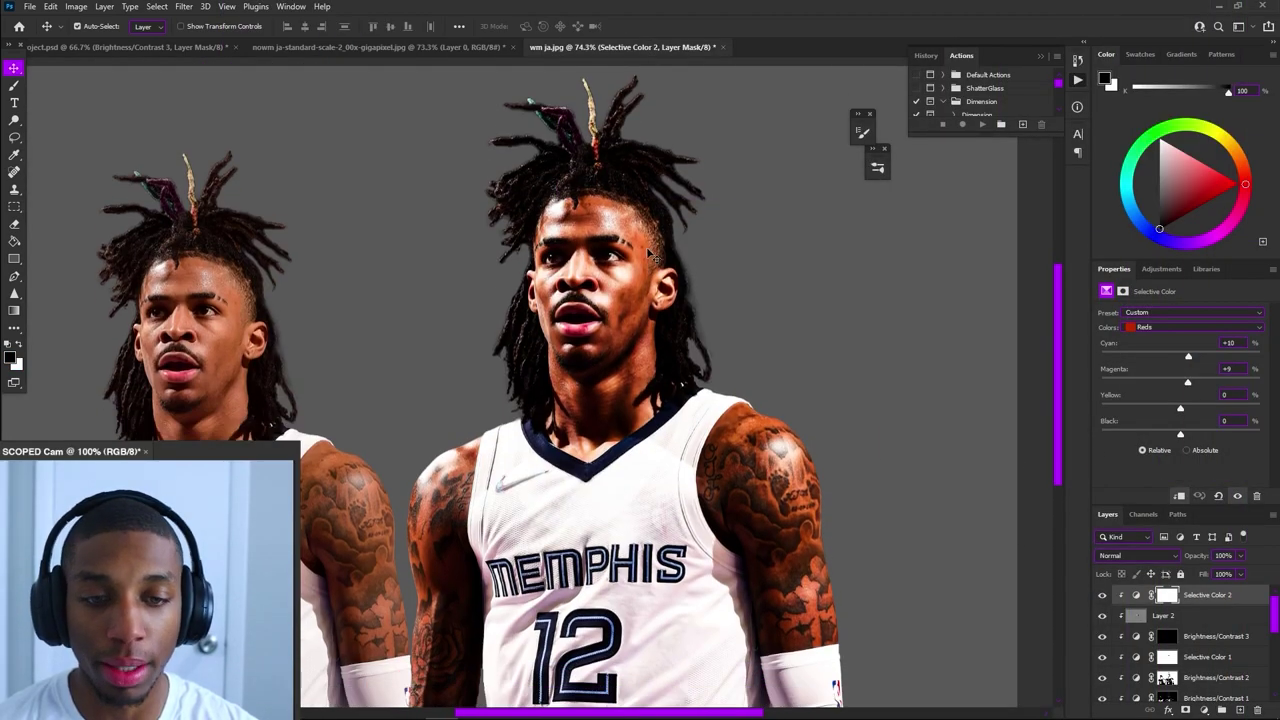
scroll(601, 280, down, 1)
scroll(710, 256, down, 2)
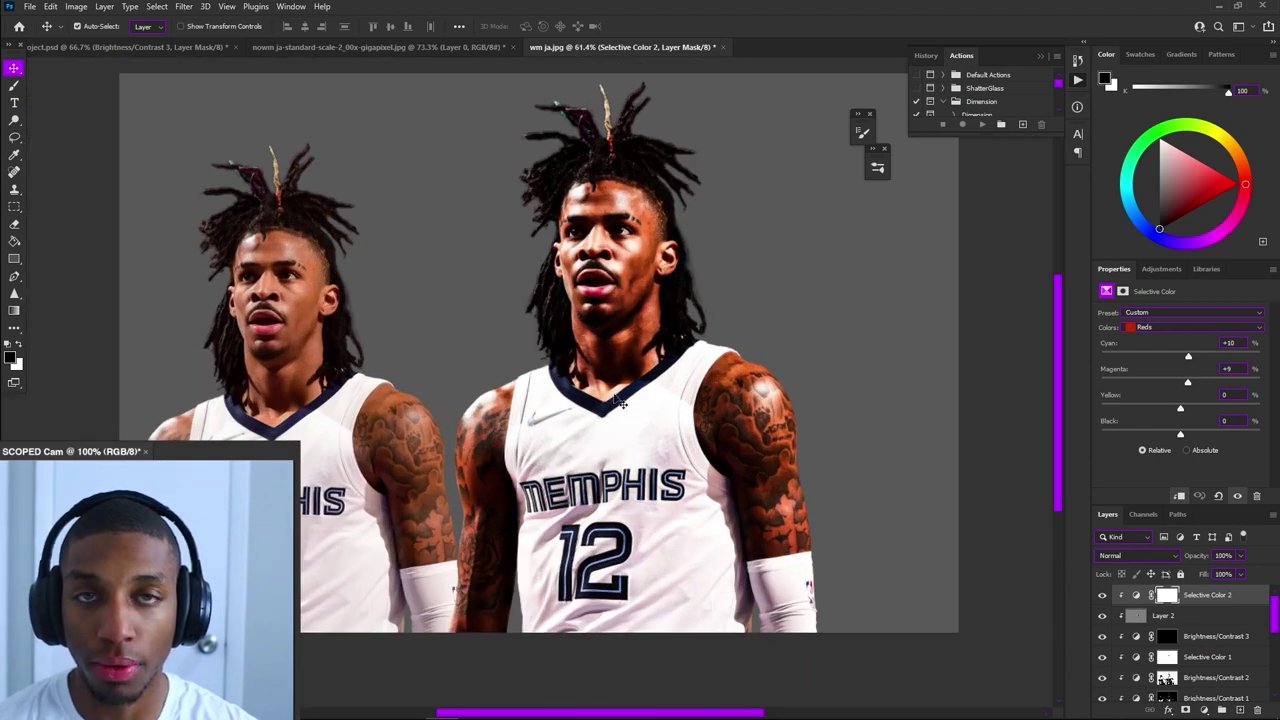
Add a Hue/Saturation adjustment above Selective Color 2 and set its saturation to -100
scroll(660, 340, up, 4)
click(722, 538)
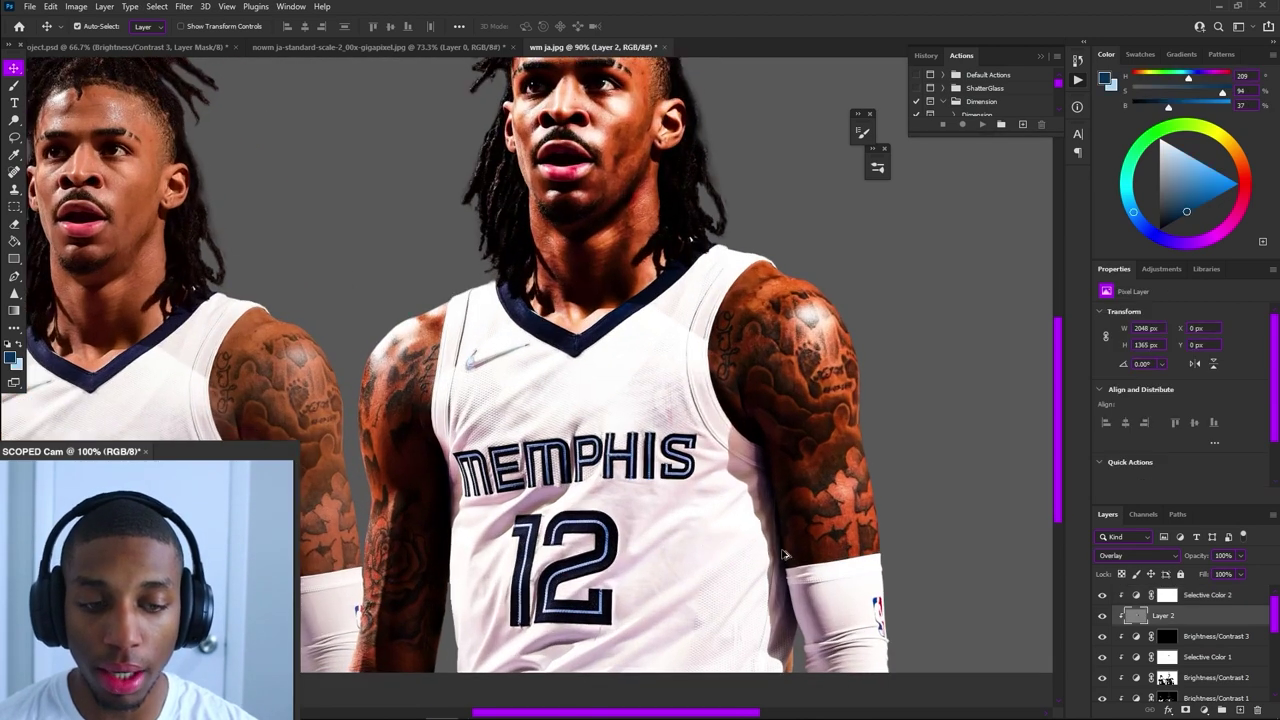
click(1197, 598)
scroll(703, 497, down, 1)
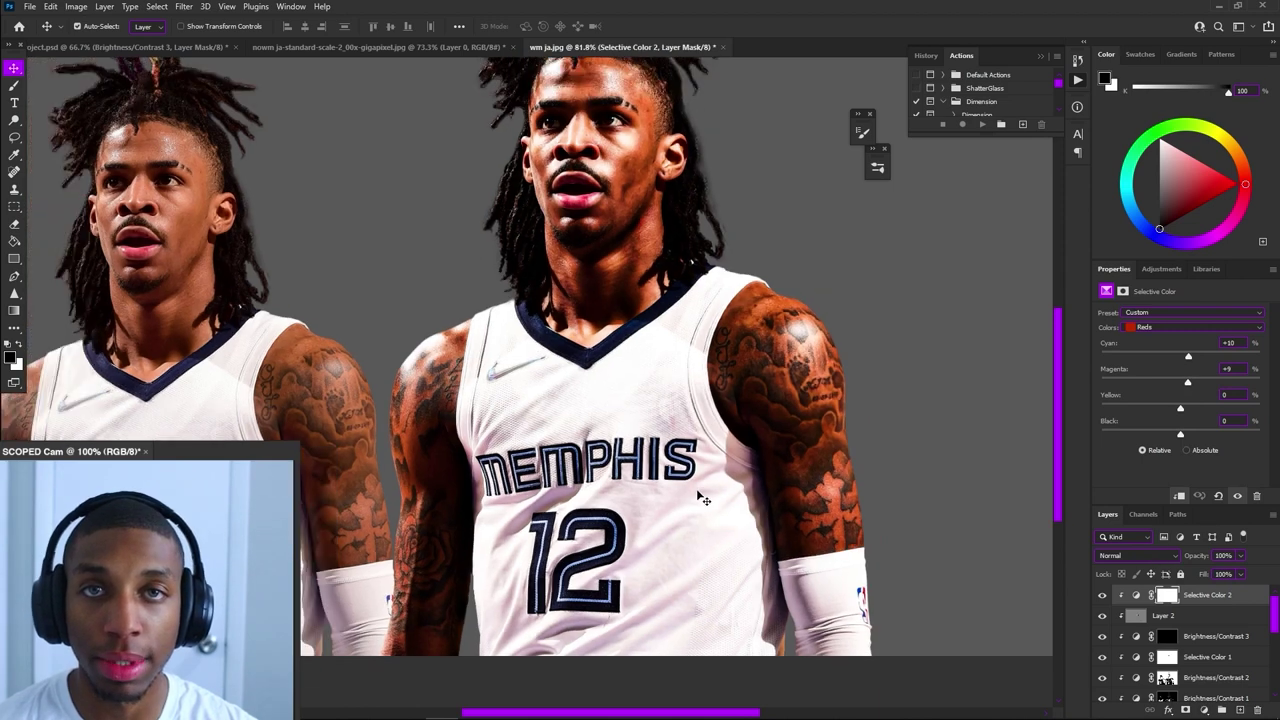
click(1206, 709)
click(1195, 585)
drag(1180, 393, 1101, 390)
Invert the Hue/Saturation mask and brush white over the pinkish jersey fabric beside and around the number 12
key(ctrl+i)
key(b)
scroll(688, 530, up, 3)
key(x)
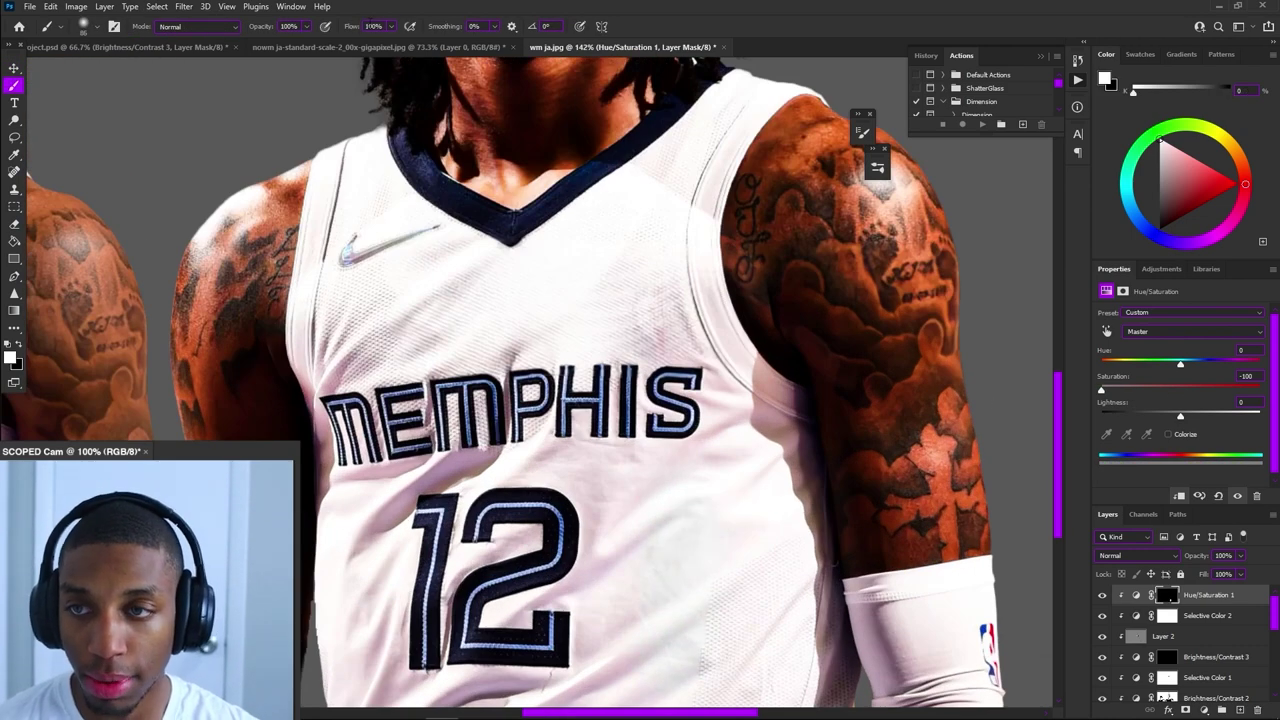
drag(668, 405, 655, 625)
scroll(686, 508, down, 2)
drag(686, 508, 613, 625)
drag(388, 530, 432, 535)
Brush white on the Hue/Saturation 1 mask over the folds below the MEMPHIS lettering and the remaining tinted jersey areas
scroll(432, 535, up, 3)
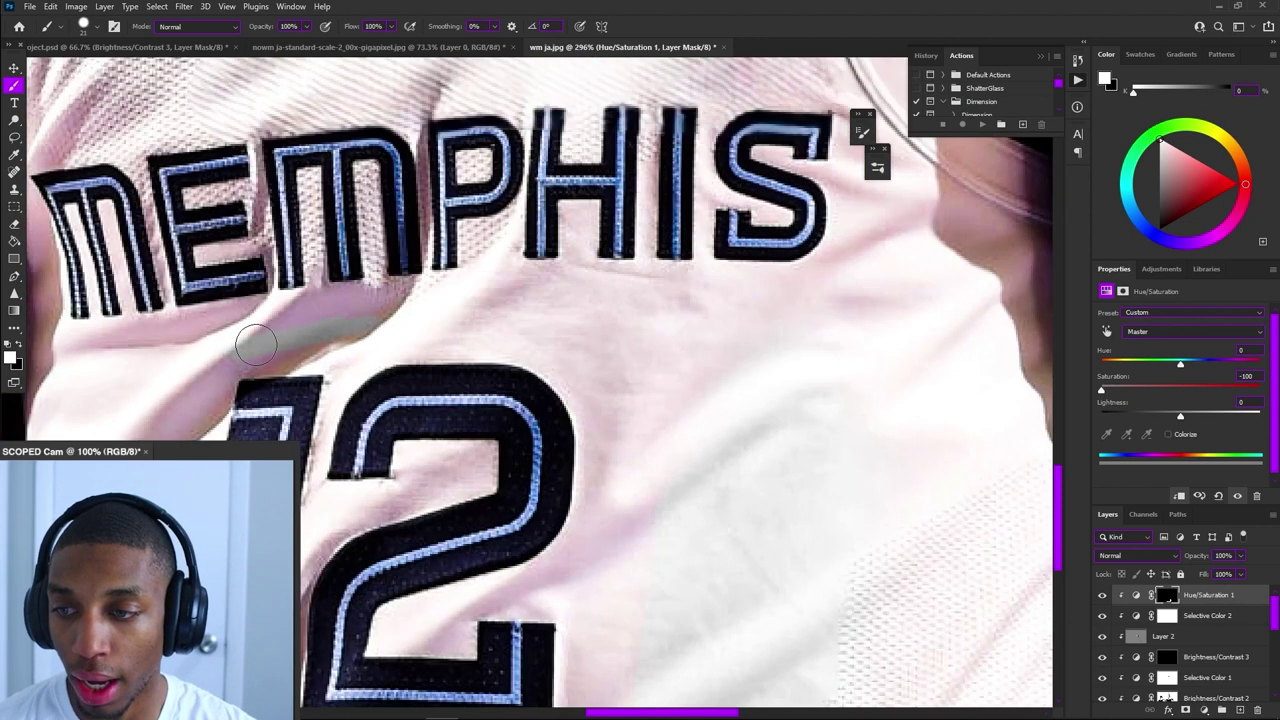
scroll(176, 314, down, 3)
scroll(190, 380, up, 1)
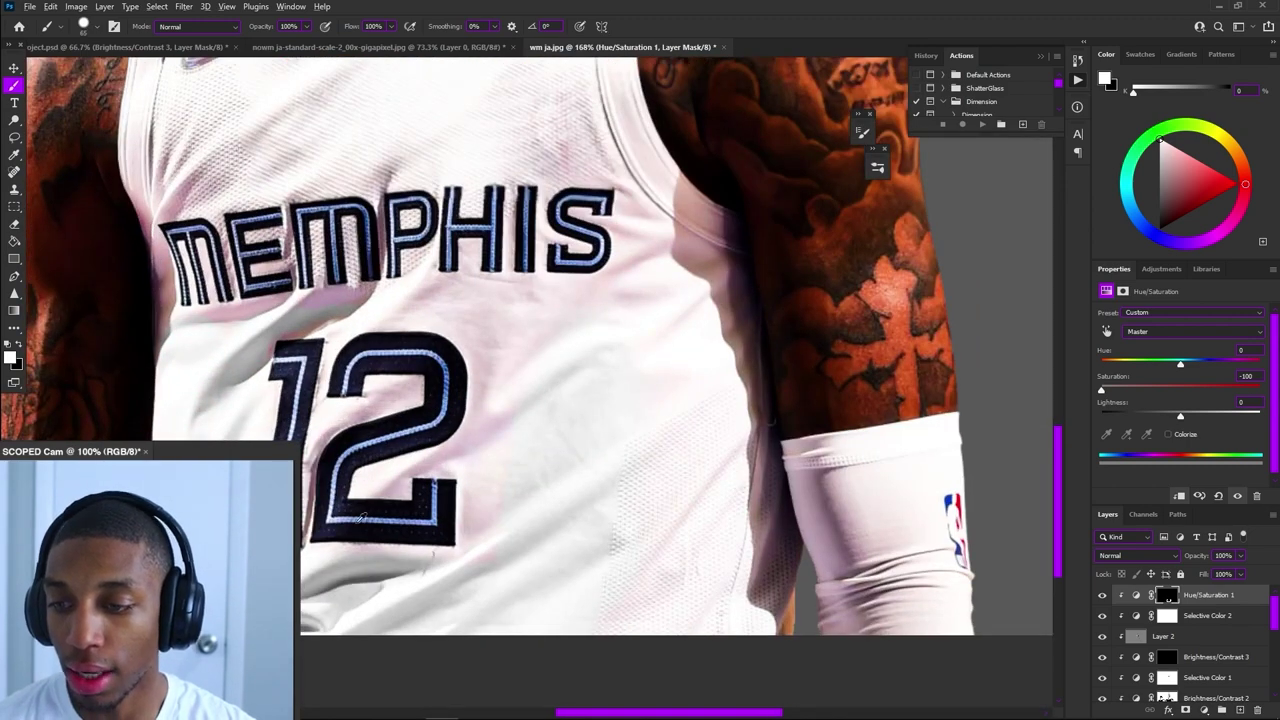
scroll(455, 478, down, 3)
scroll(520, 560, up, 3)
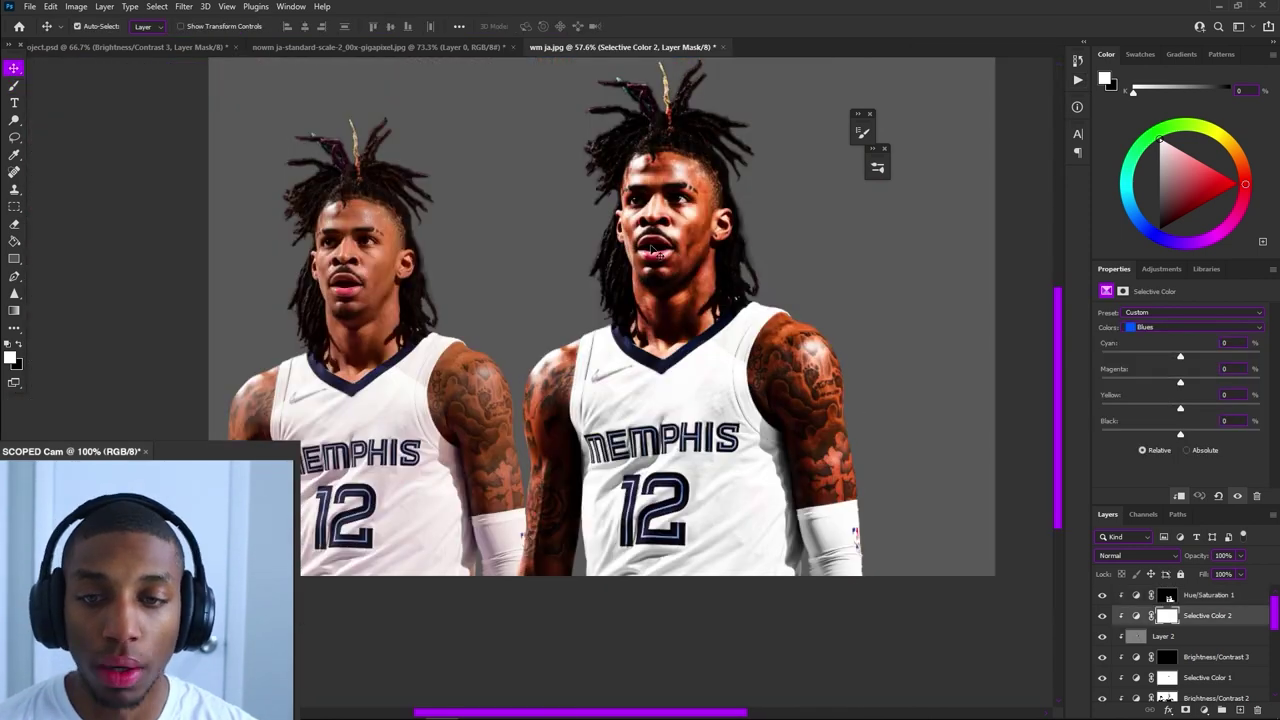
Set the Blues in Selective Color 2 to cyan +68, magenta +3, yellow -98 and black +17, and check the jersey
scroll(720, 184, up, 1)
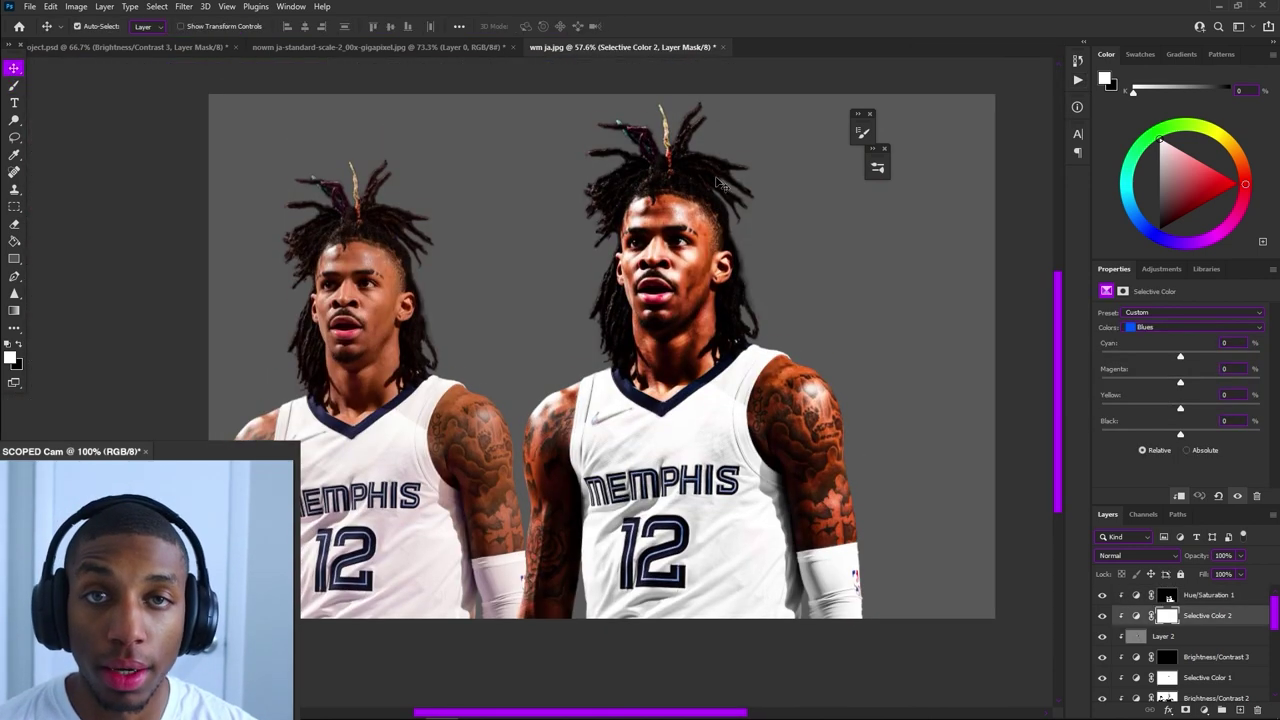
scroll(720, 184, up, 3)
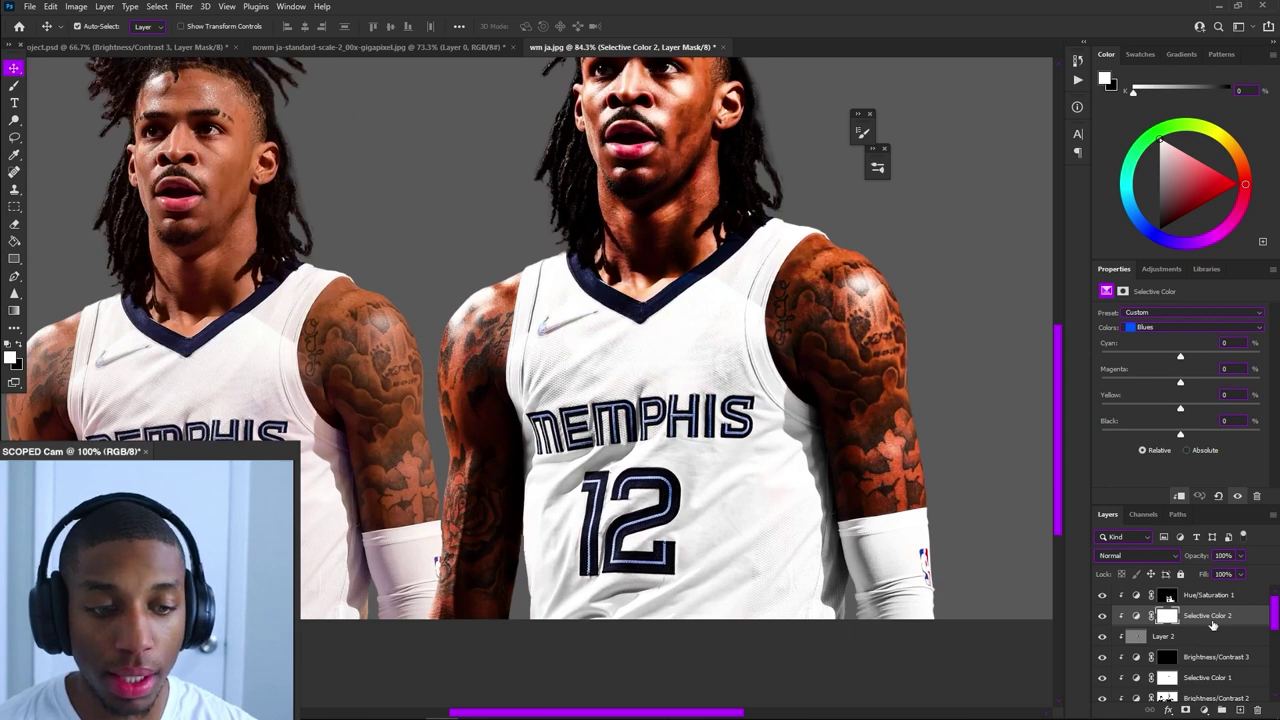
scroll(700, 330, up, 3)
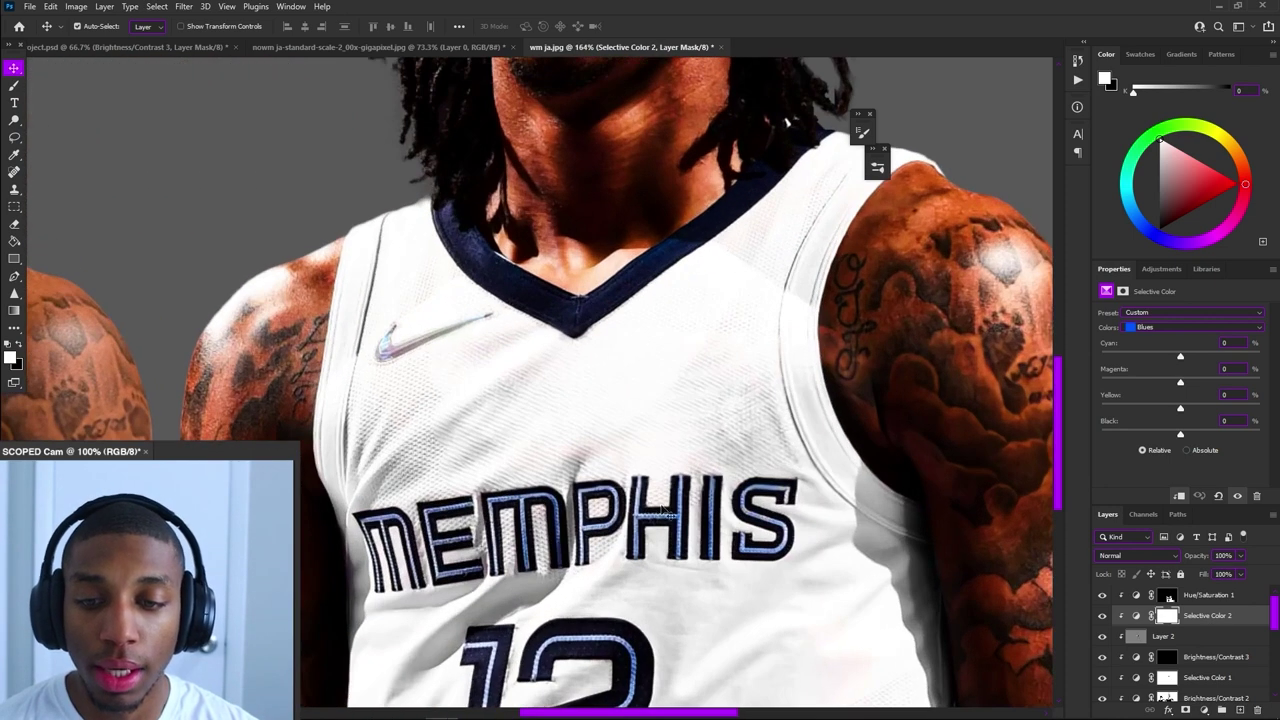
drag(1183, 437, 1219, 437)
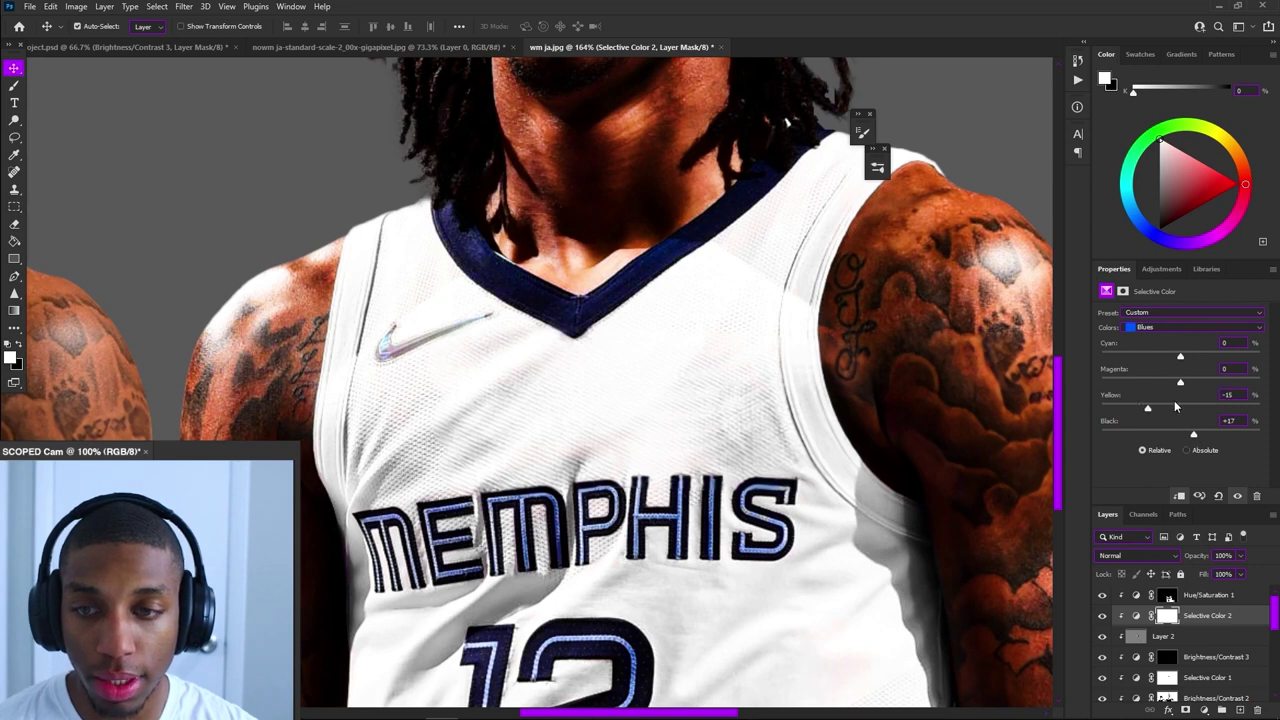
drag(1181, 379, 1184, 383)
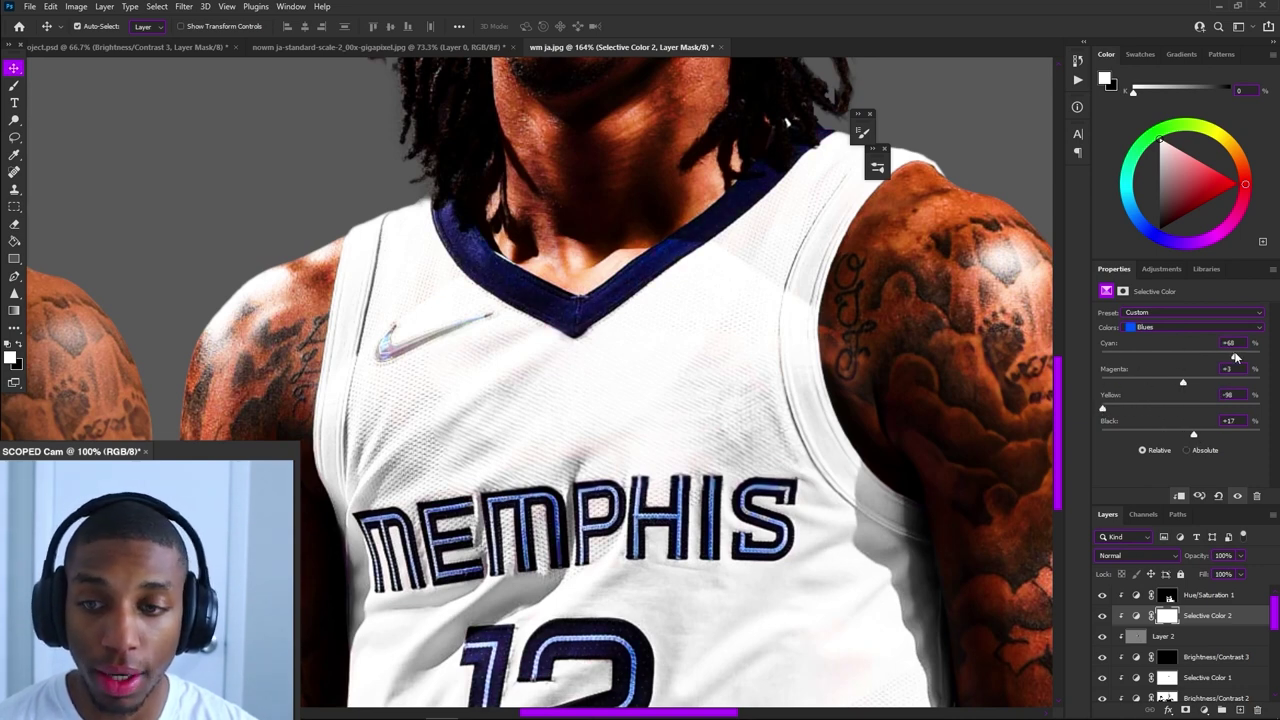
click(625, 526)
scroll(598, 480, down, 5)
scroll(572, 422, up, 4)
scroll(583, 383, down, 4)
click(757, 300)
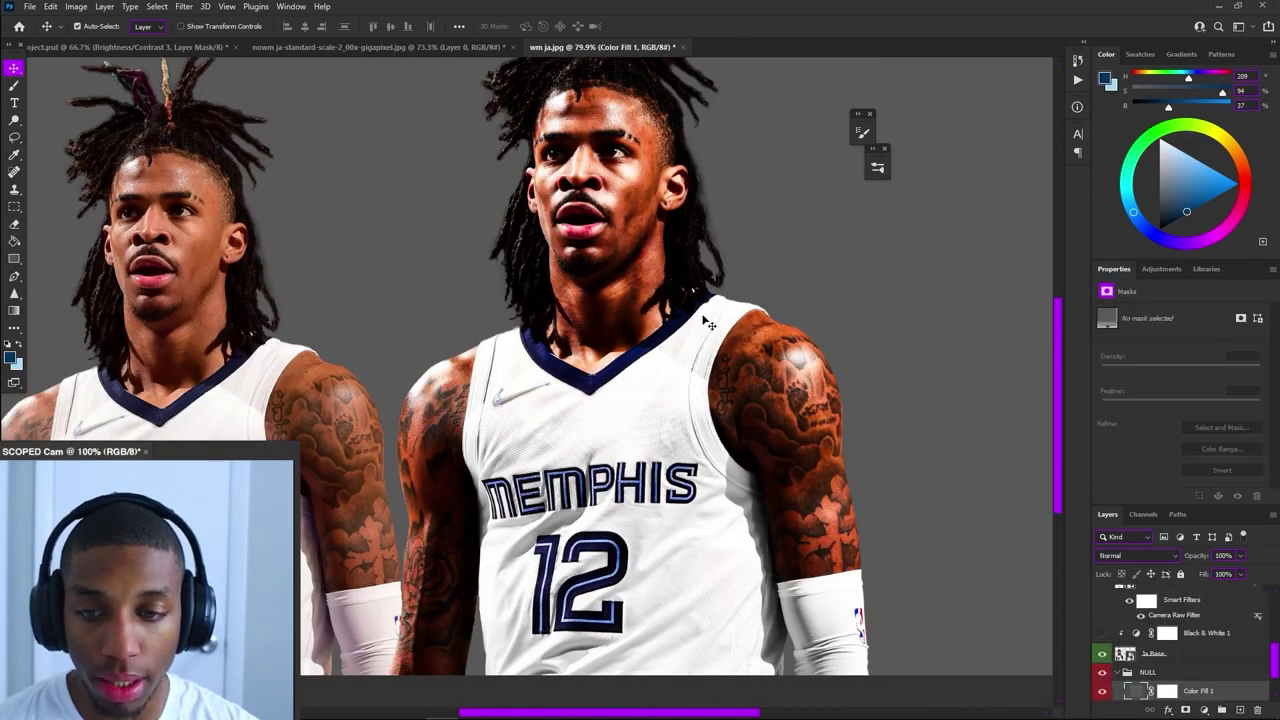
Select the Selective Color 1 adjustment and raise the black amount of its Whites
click(597, 388)
scroll(651, 414, up, 2)
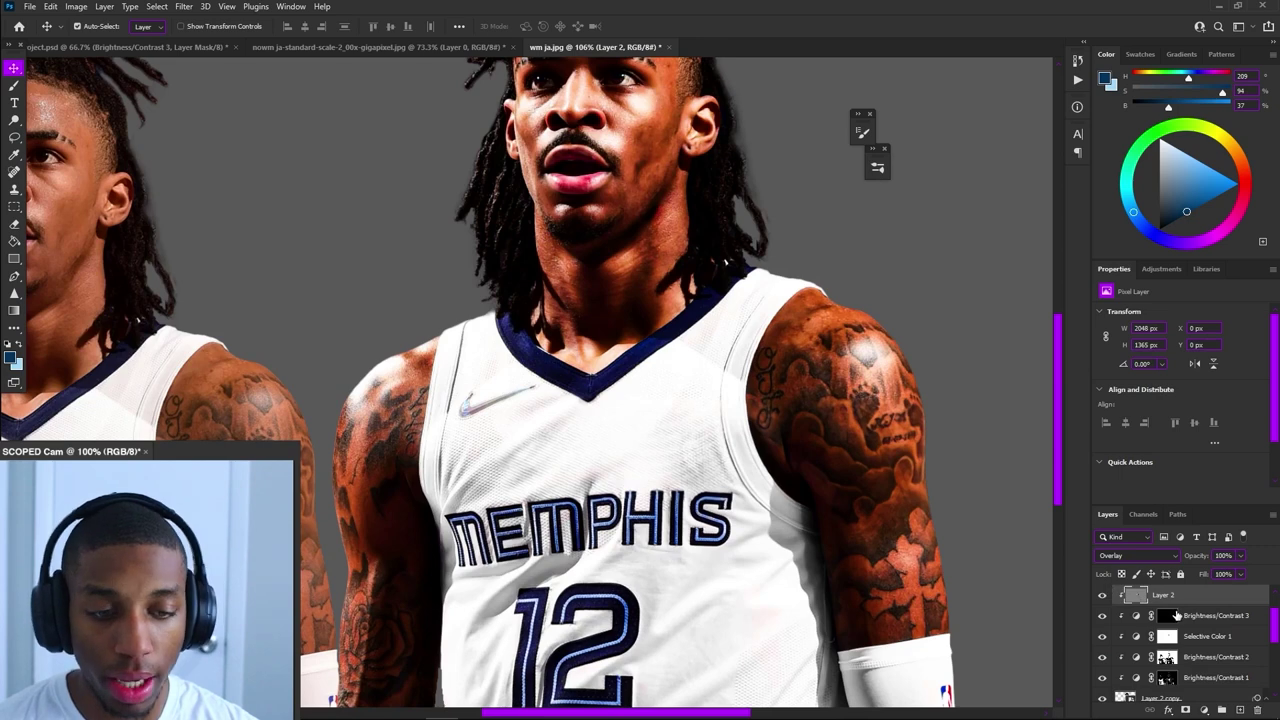
click(1176, 615)
click(1180, 636)
click(1144, 328)
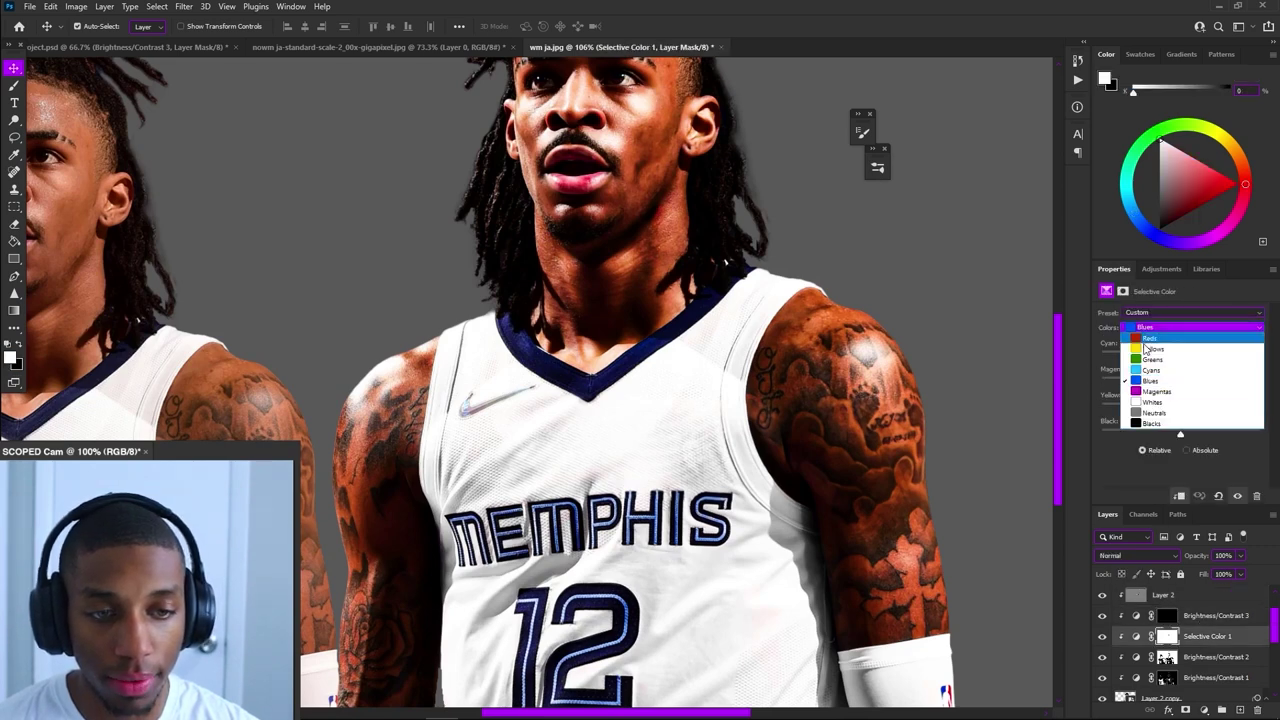
click(1150, 402)
drag(1180, 434, 1253, 451)
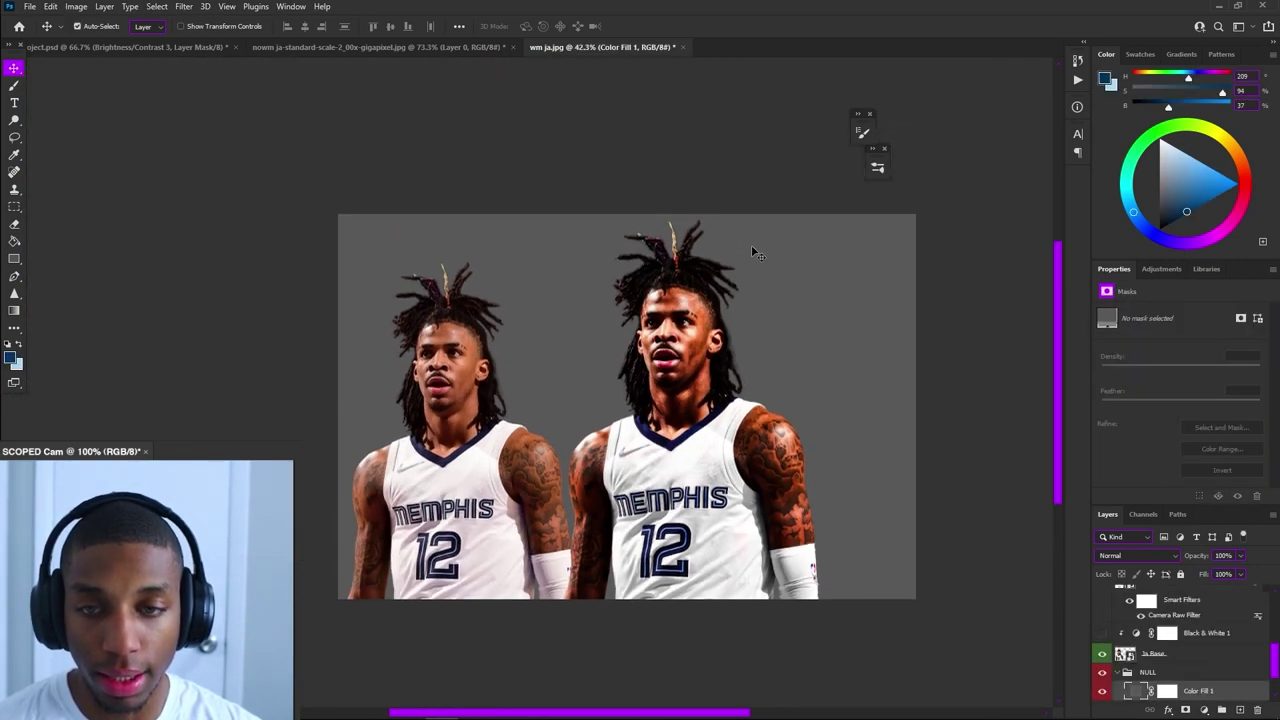
Add a clipped Levels adjustment above Hue/Saturation 2 with the midtones at 1.27 and the white input level at 247
scroll(740, 300, up, 5)
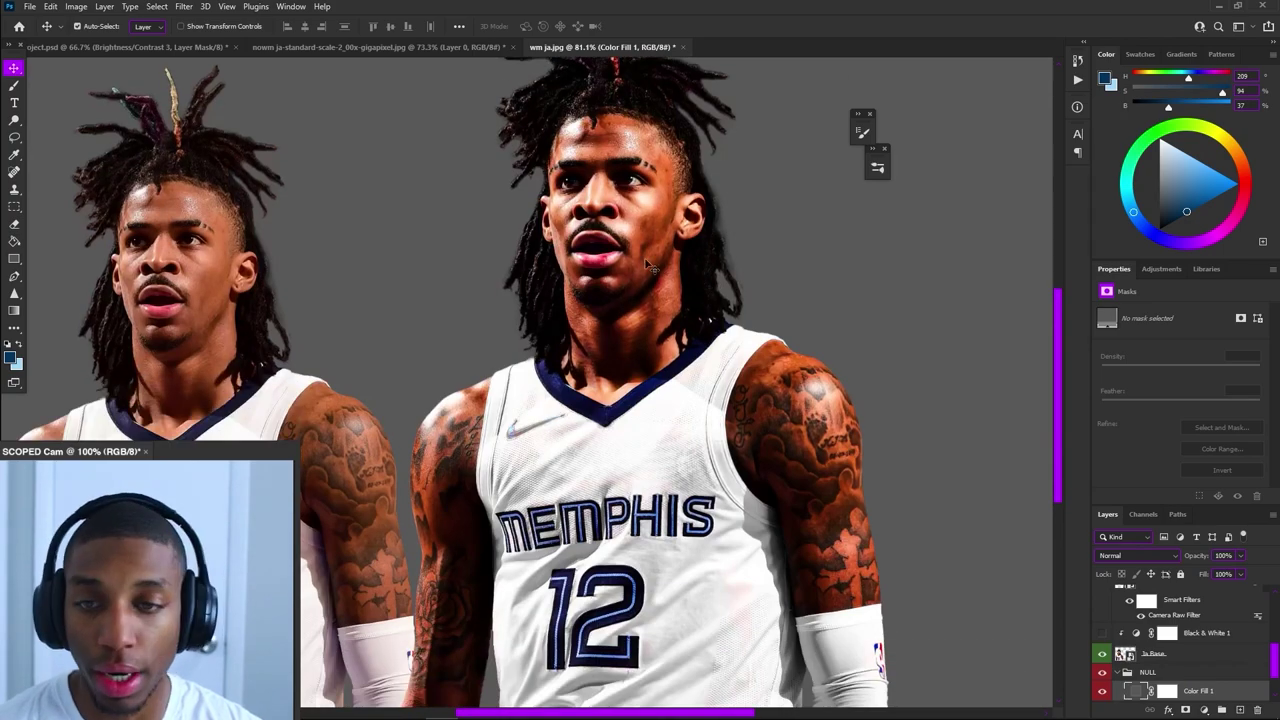
scroll(660, 275, down, 5)
scroll(566, 205, up, 4)
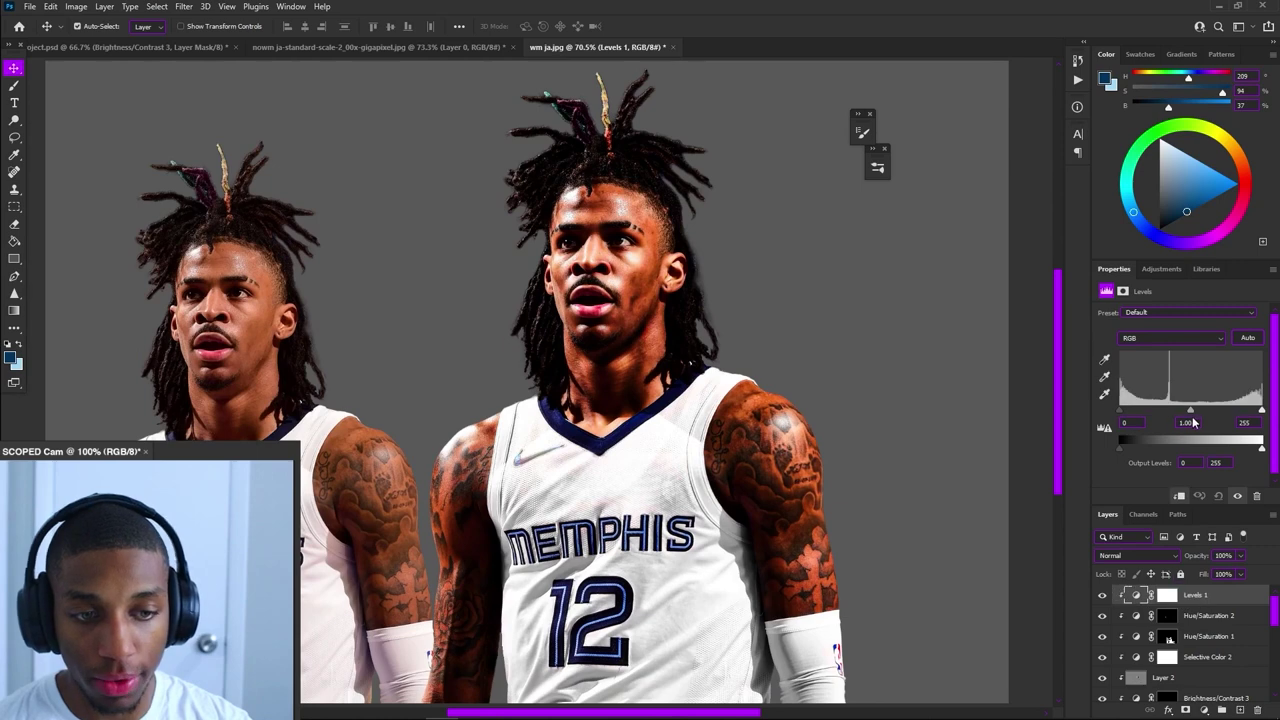
drag(1193, 422, 1178, 424)
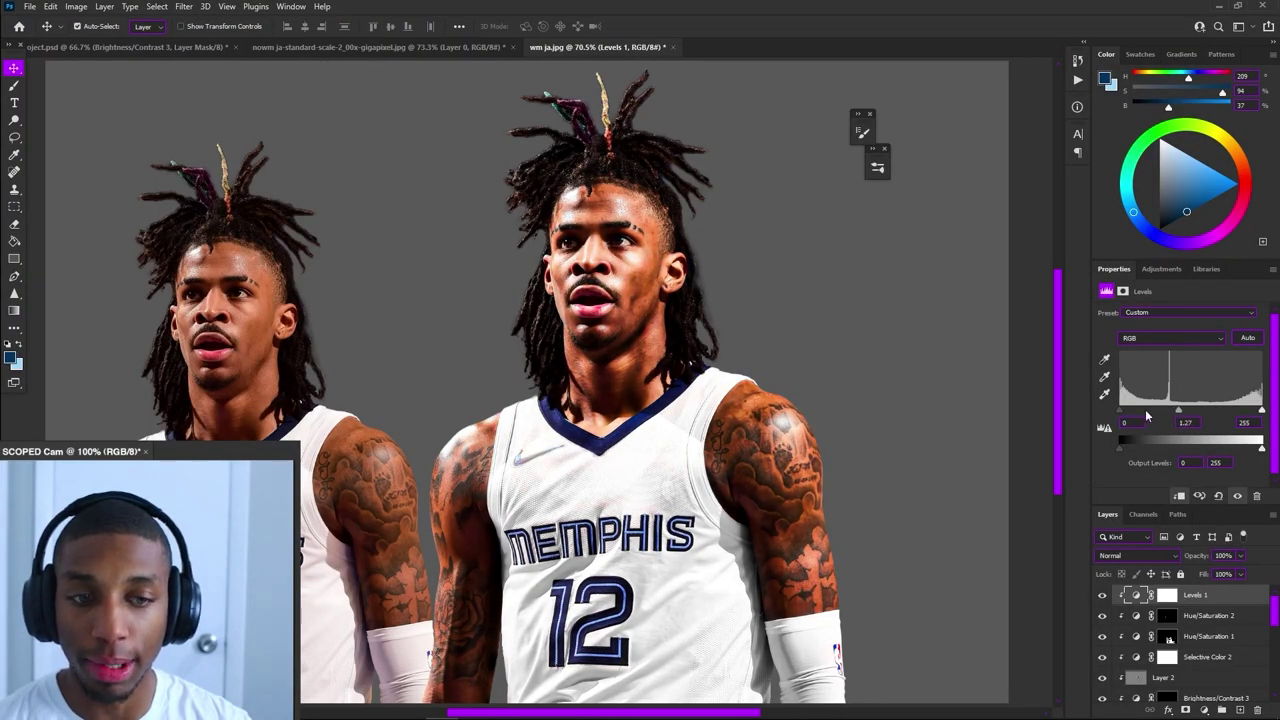
drag(1262, 411, 1254, 414)
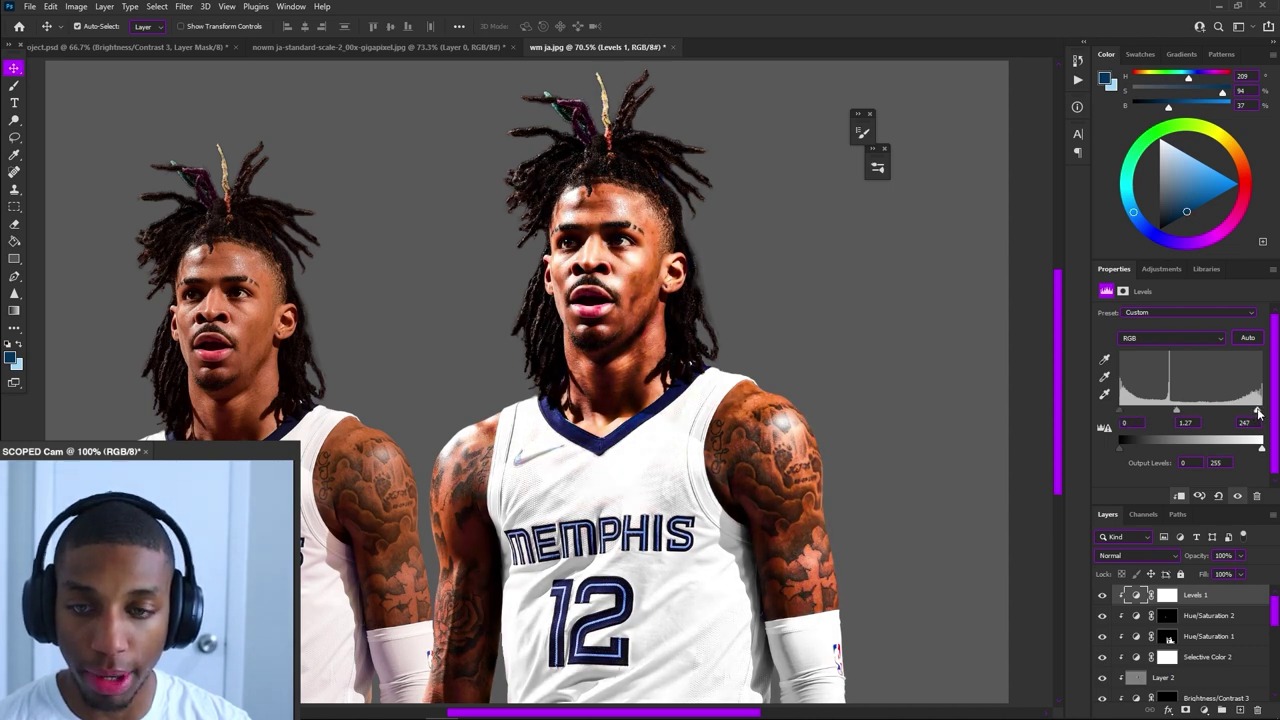
Compare the player with and without the Levels 1 adjustment by toggling its visibility
click(1101, 595)
click(1101, 595)
click(1101, 595)
click(1101, 595)
click(1101, 595)
click(1101, 595)
click(1101, 595)
click(1101, 595)
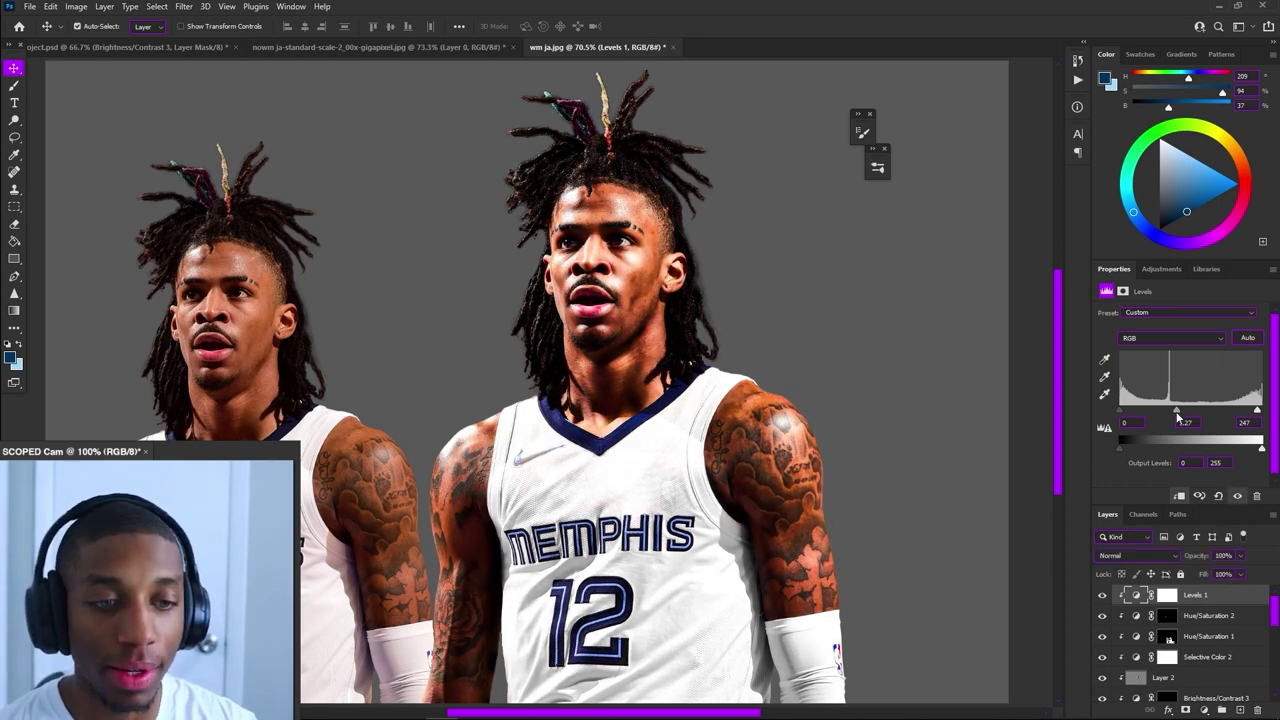
Set the Levels 1 midtones to 1.12 and the white input level to 238
drag(1177, 412, 1220, 412)
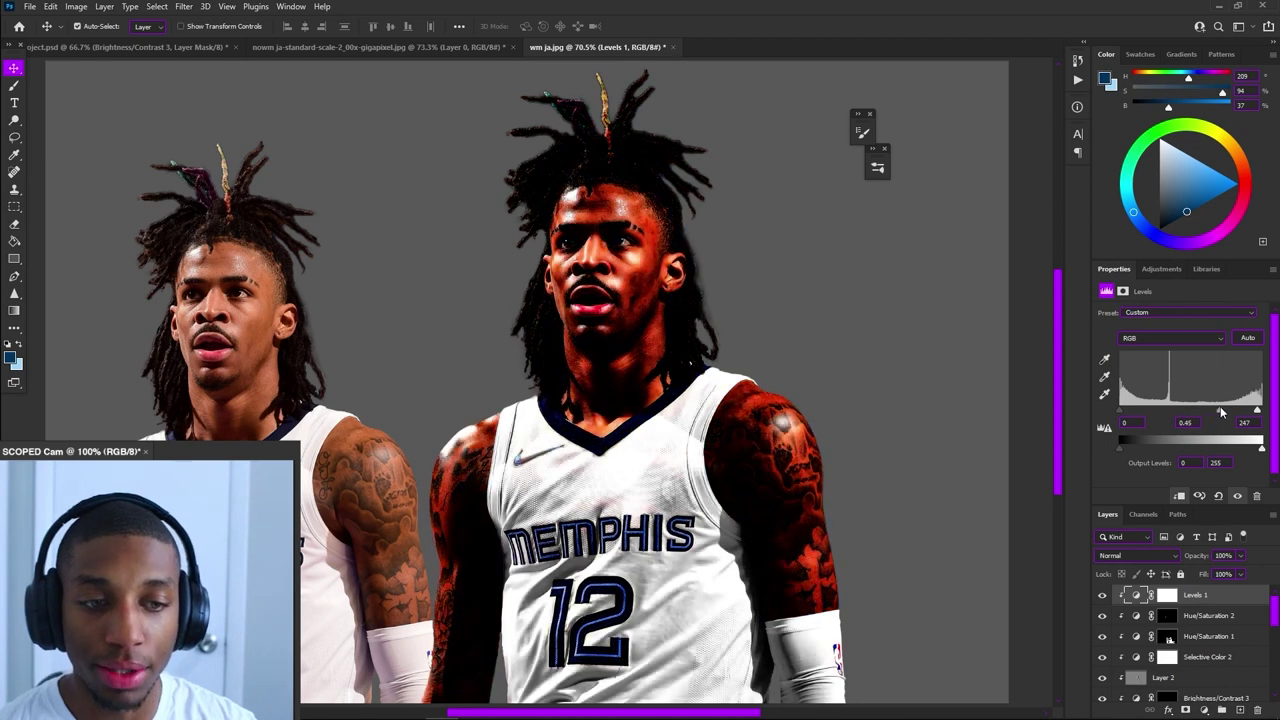
drag(1218, 406, 1181, 414)
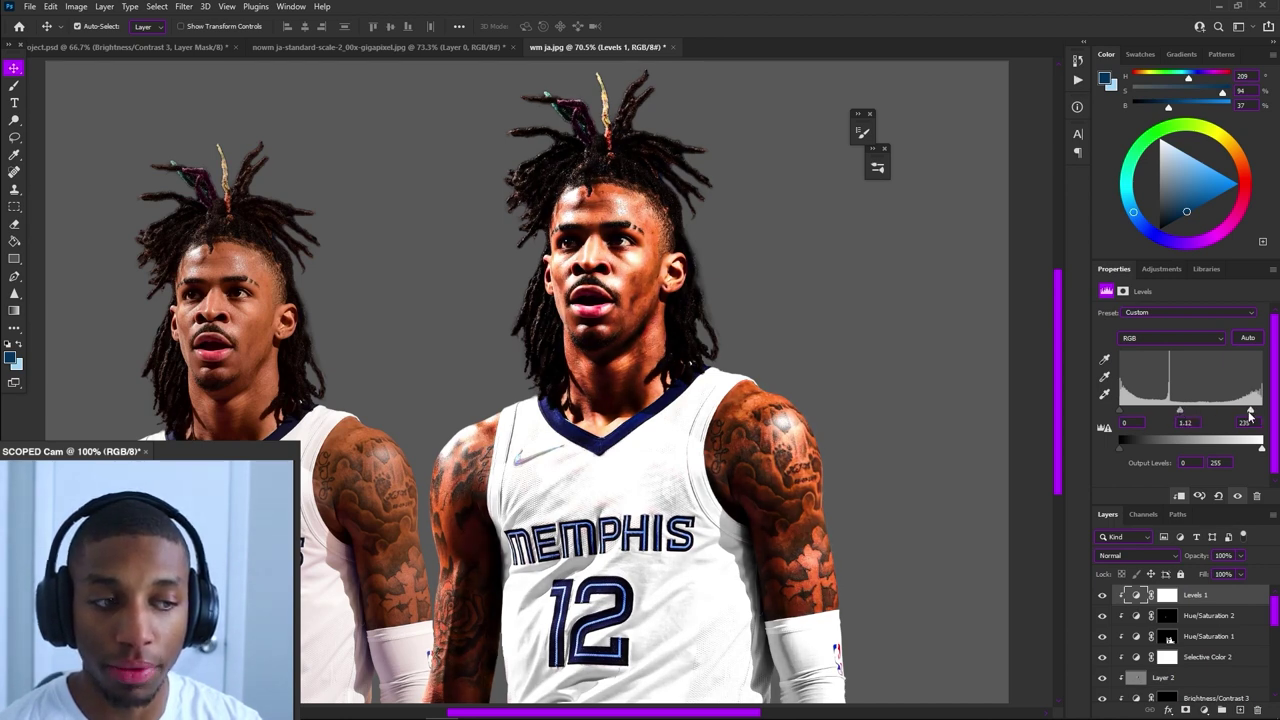
drag(1250, 414, 1254, 415)
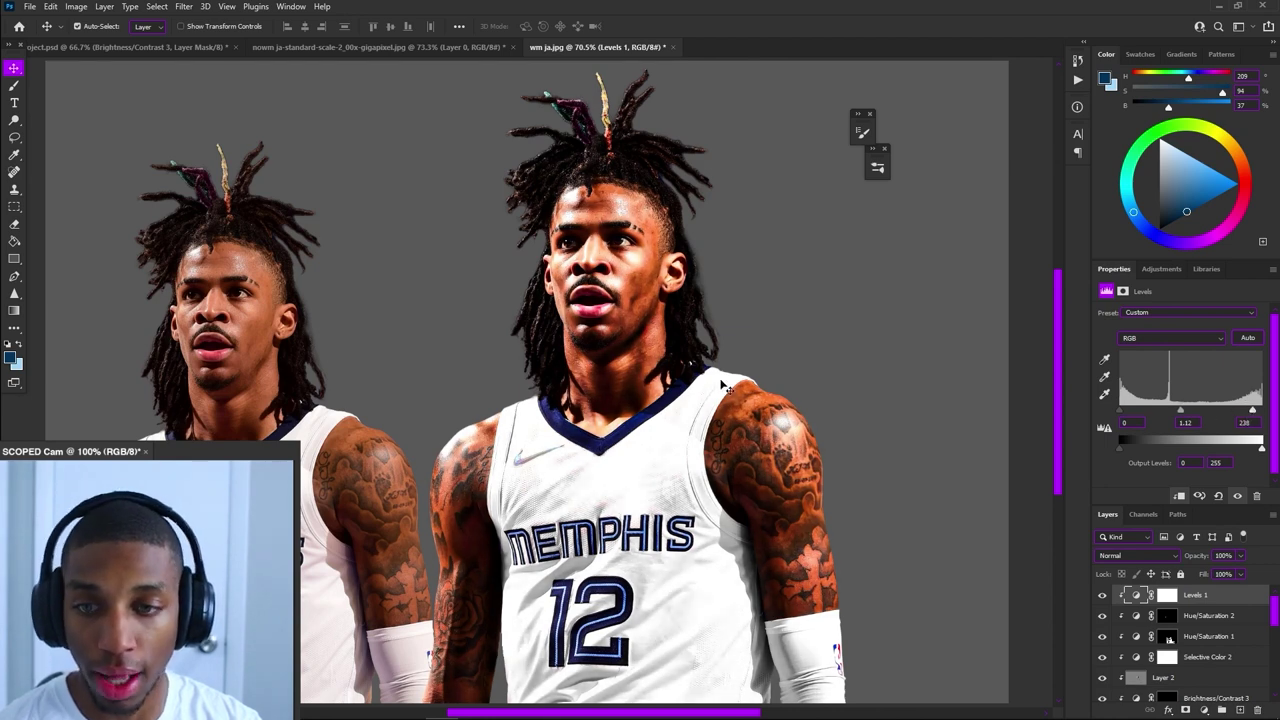